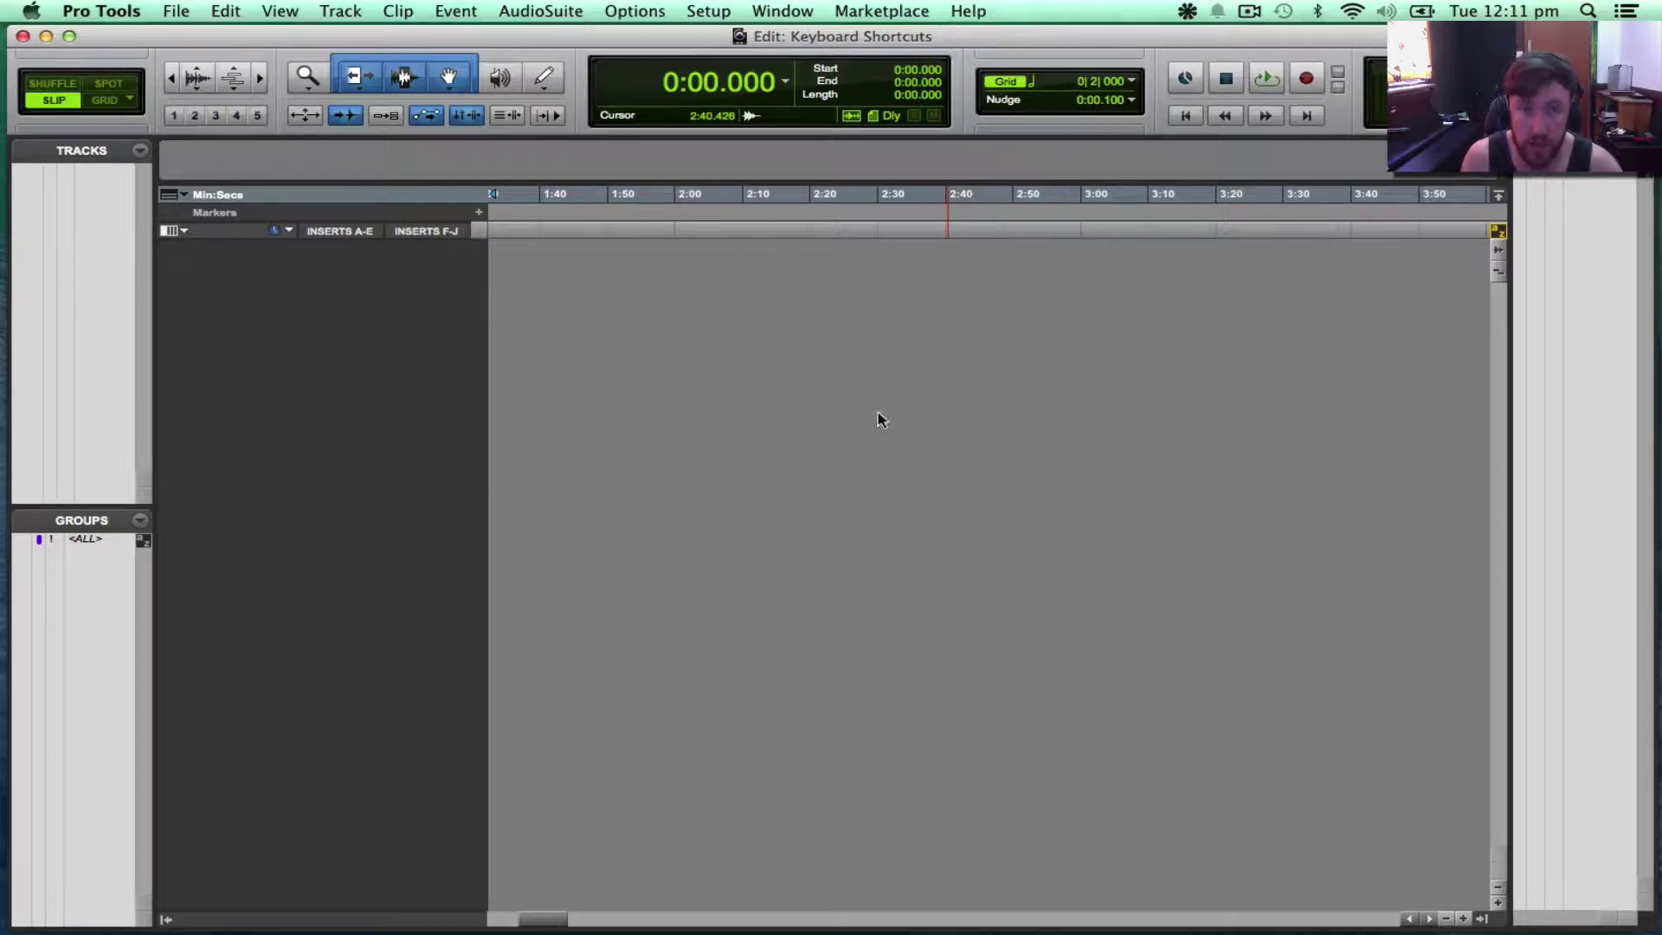
View the Pro Tools version and credits window, then close it.
click(111, 11)
click(137, 35)
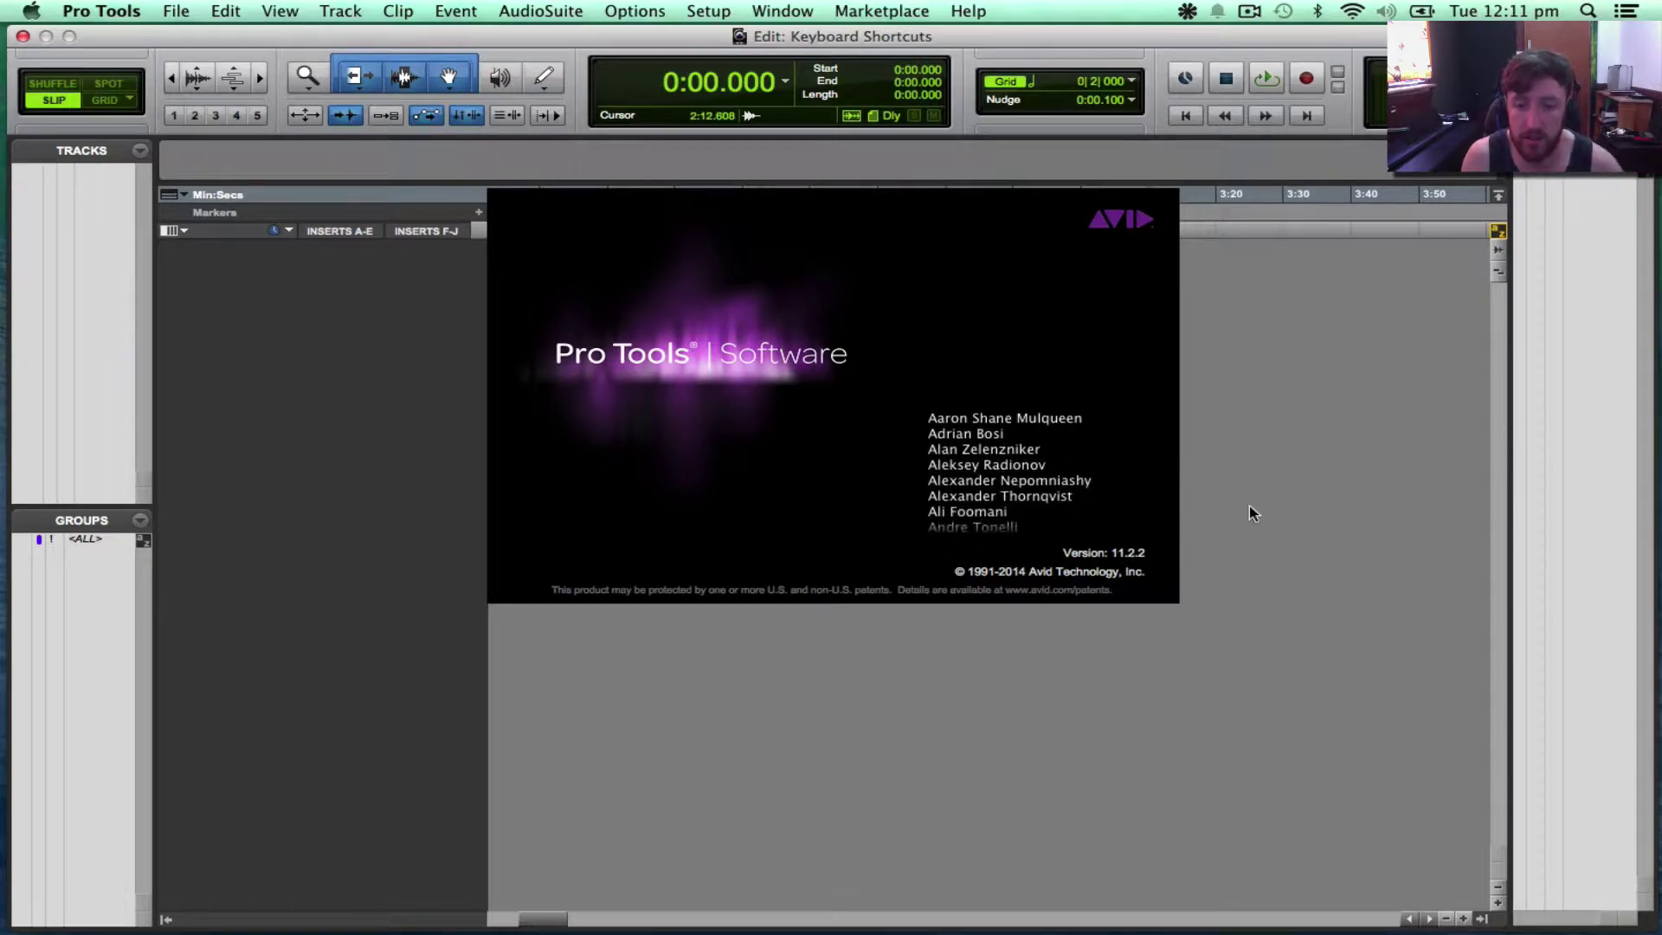
click(938, 391)
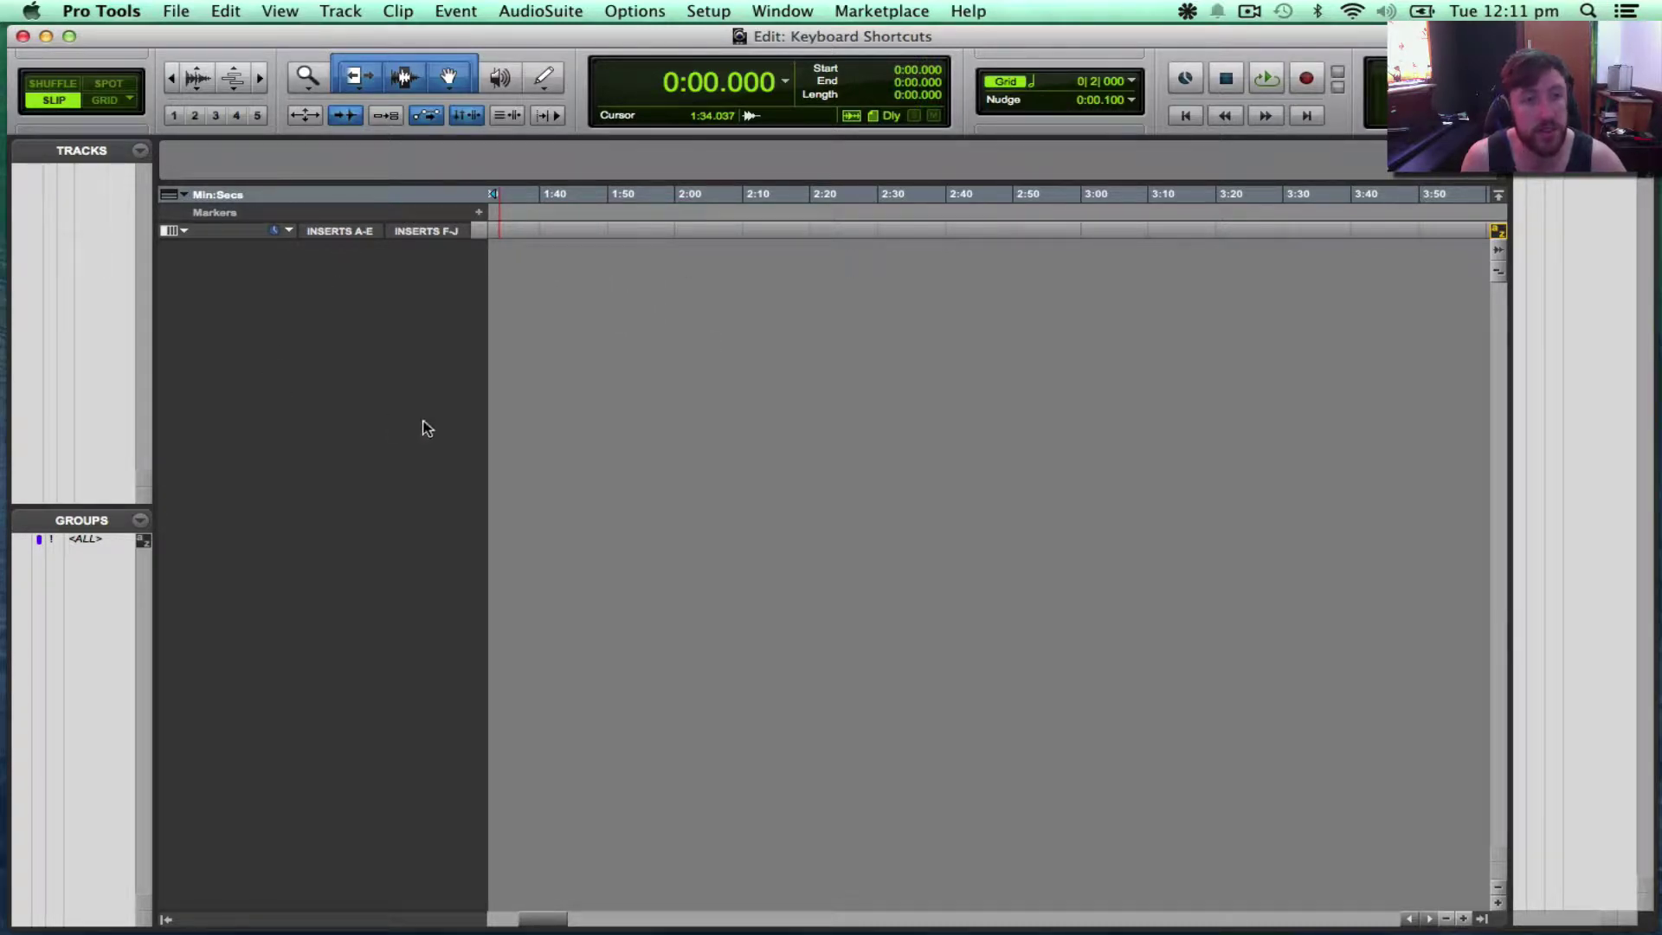
Go from System Preferences Accessibility to Keyboard preferences and show the App Shortcuts list.
click(32, 12)
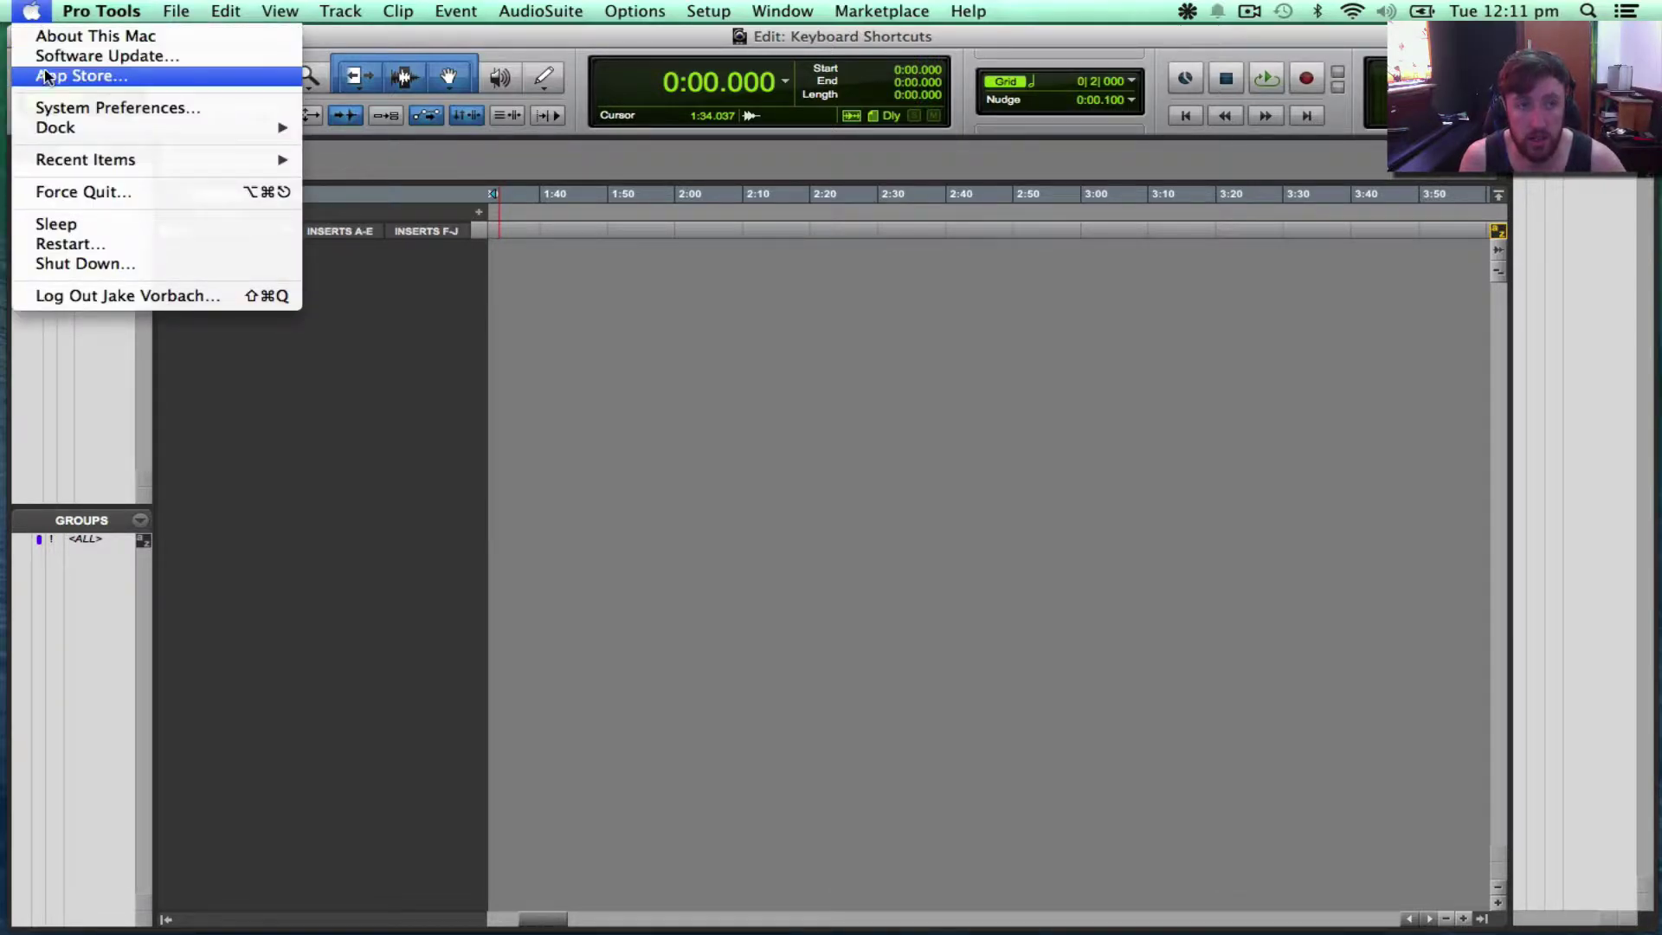
click(115, 113)
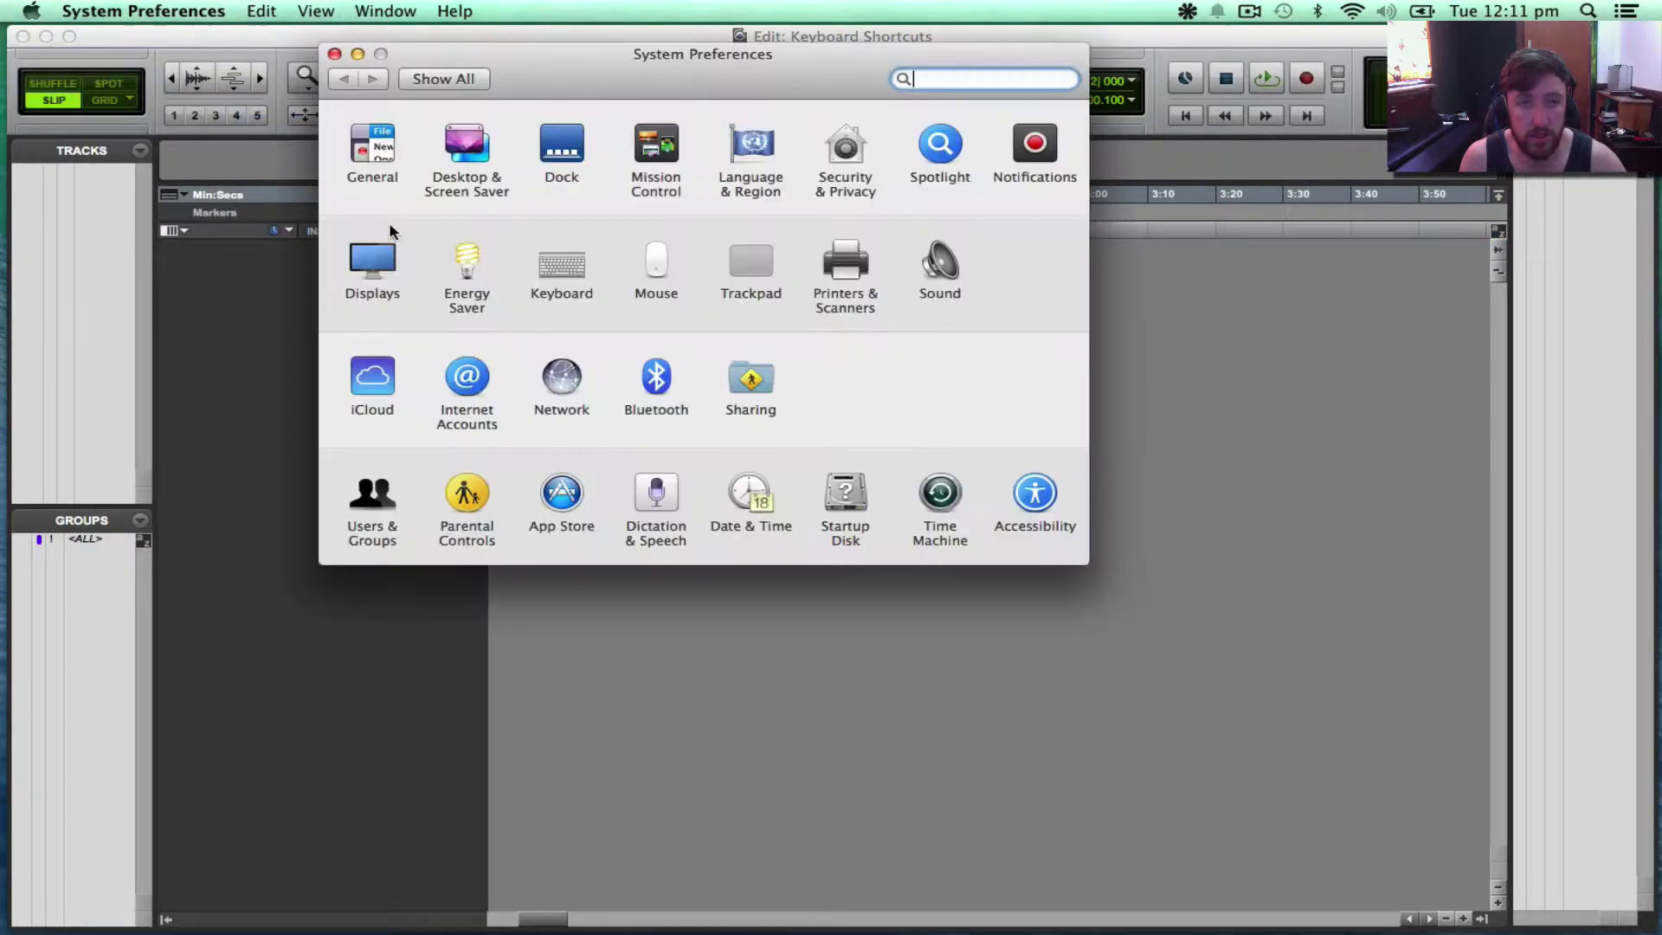
click(1037, 496)
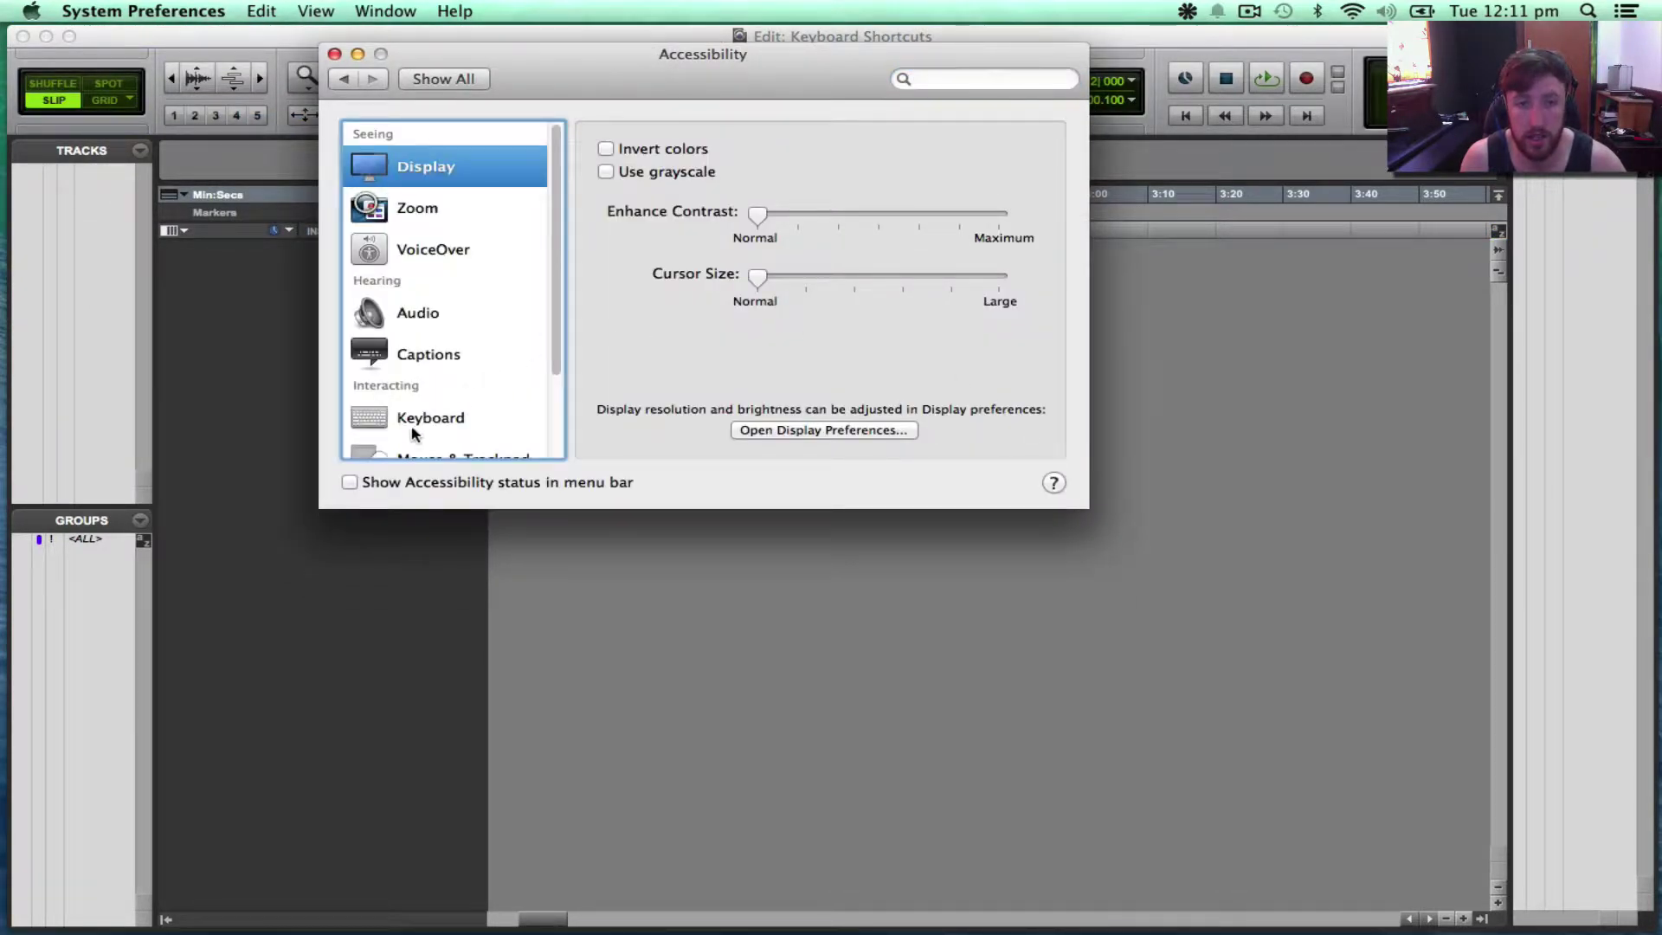
click(427, 421)
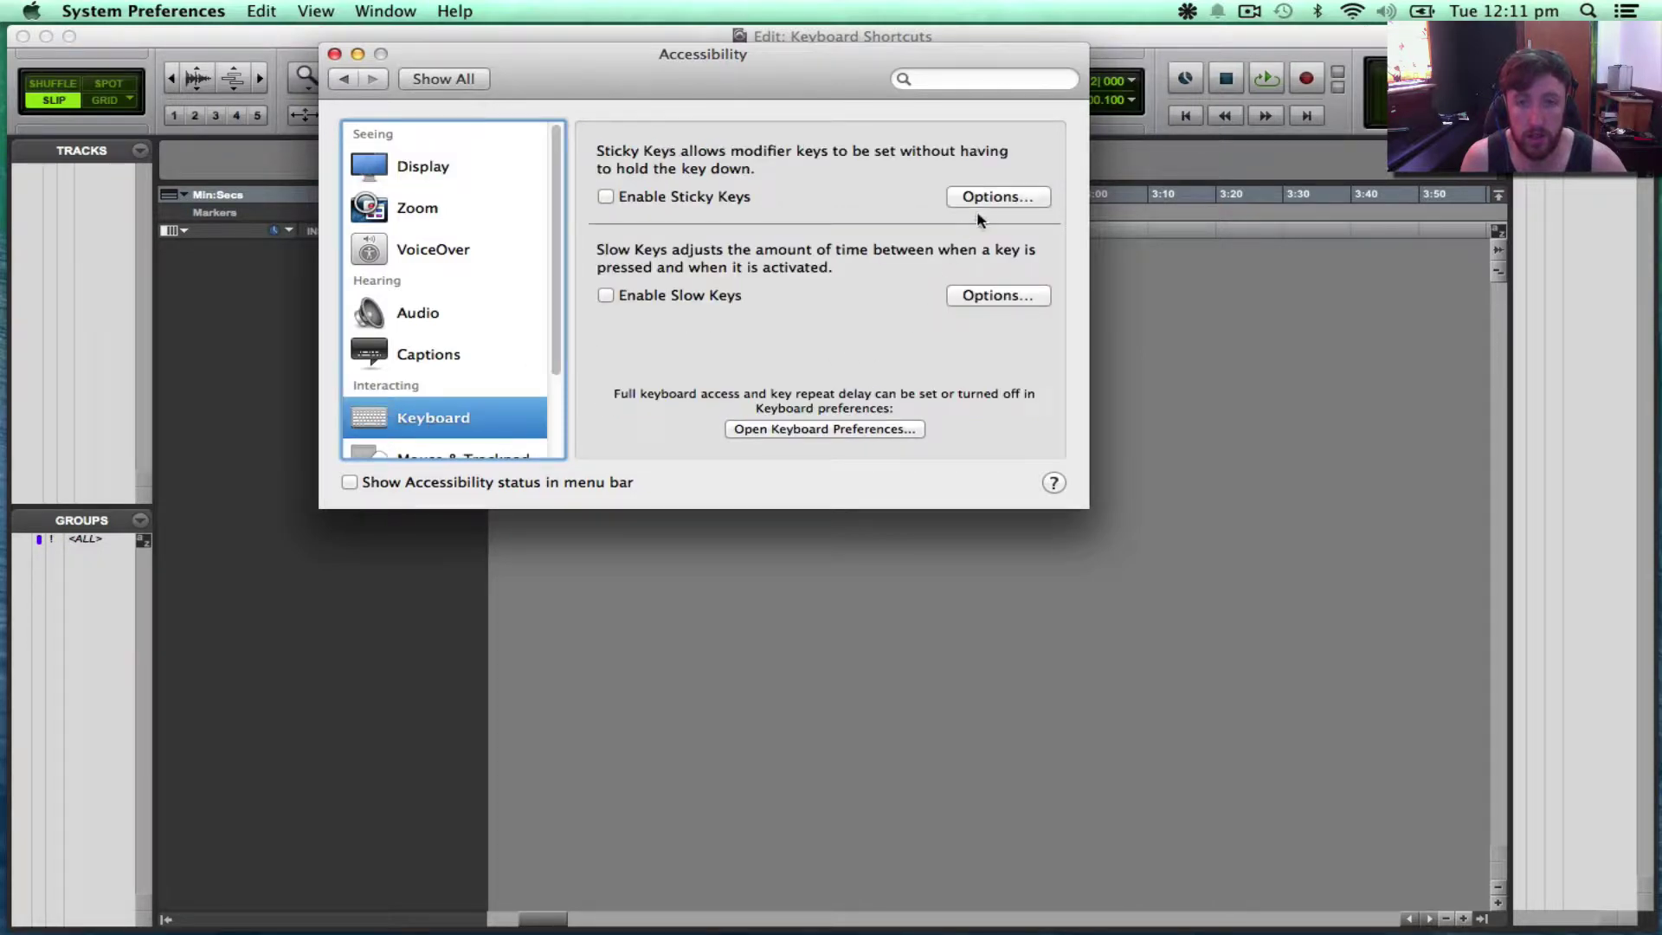
click(860, 430)
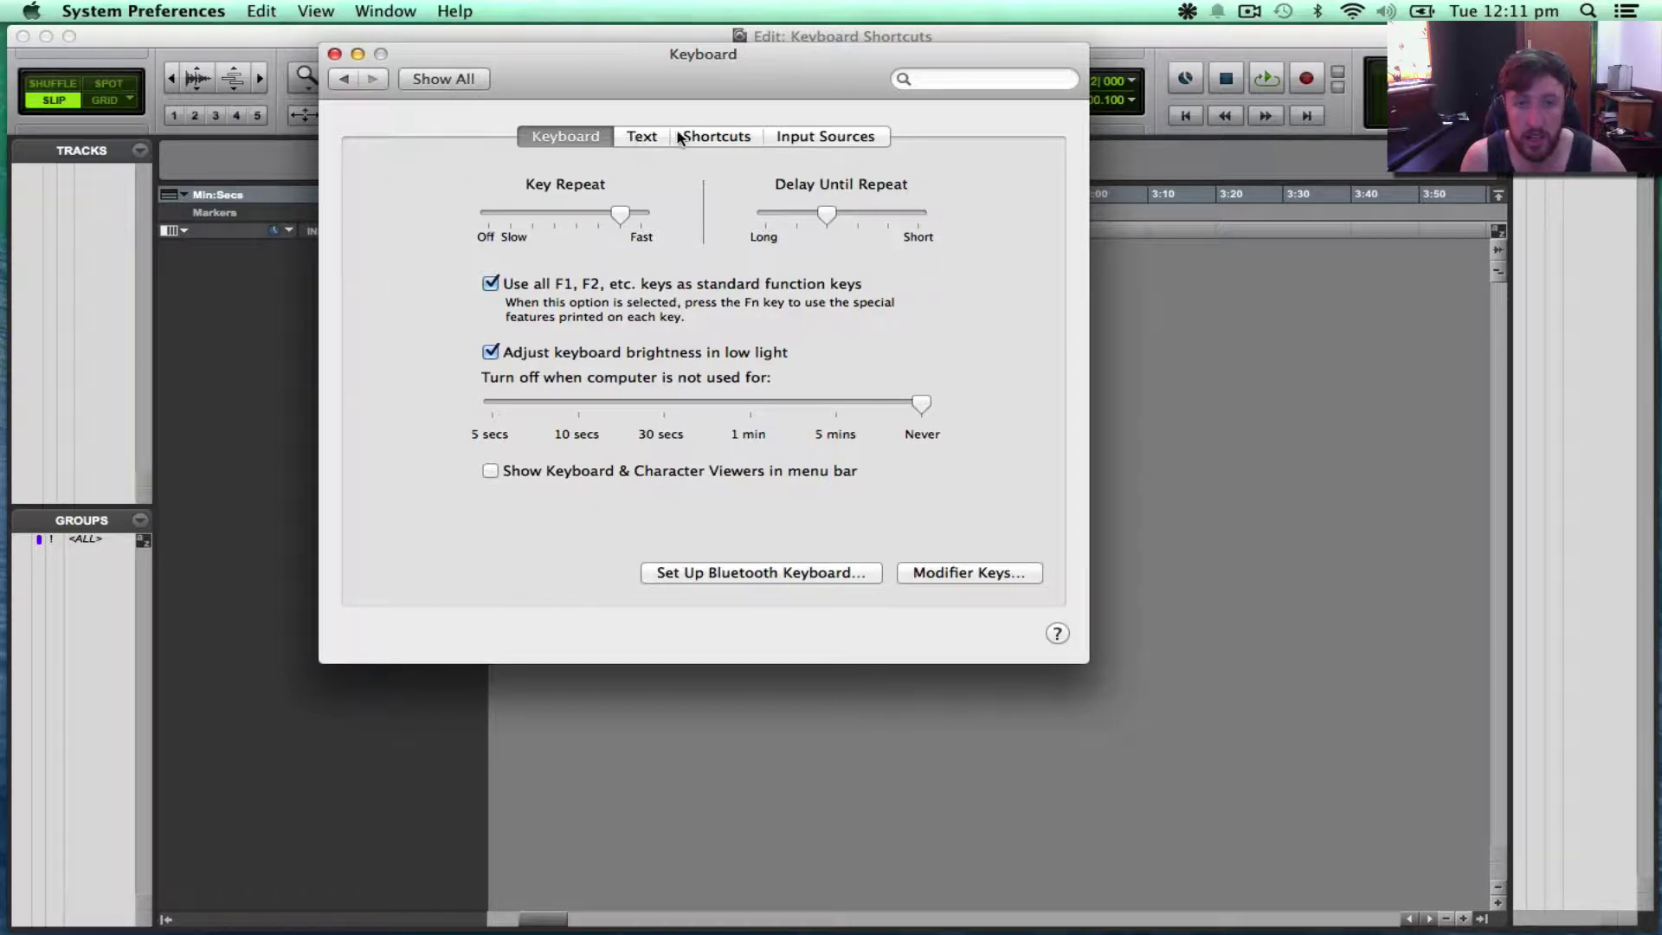
click(715, 136)
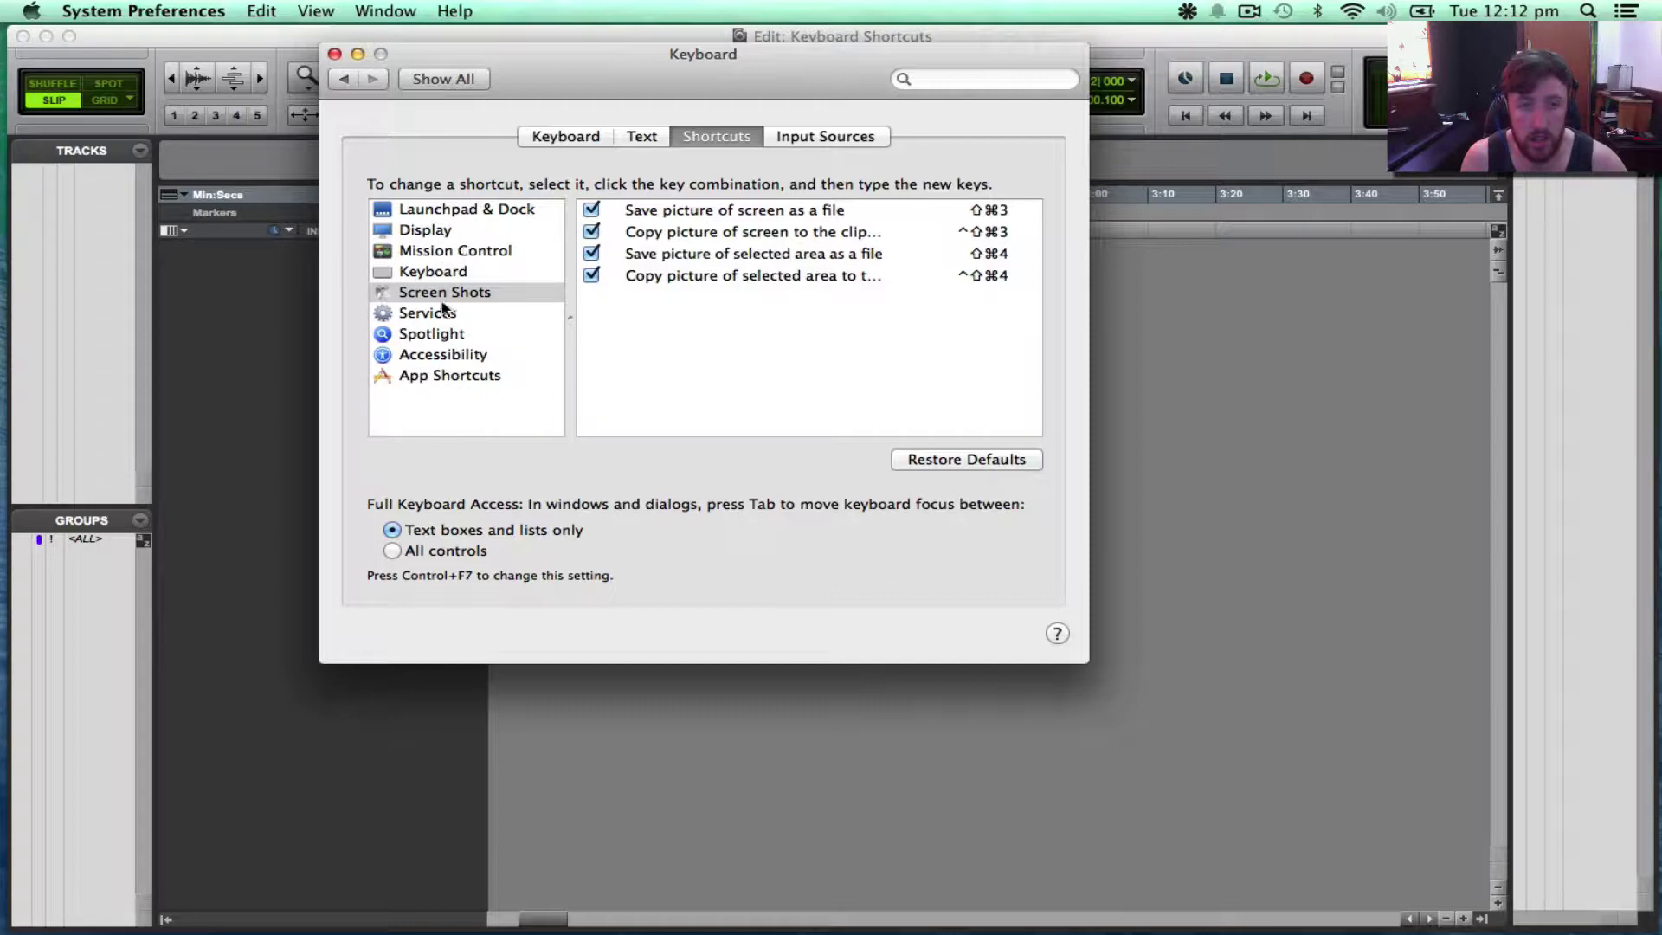
click(443, 379)
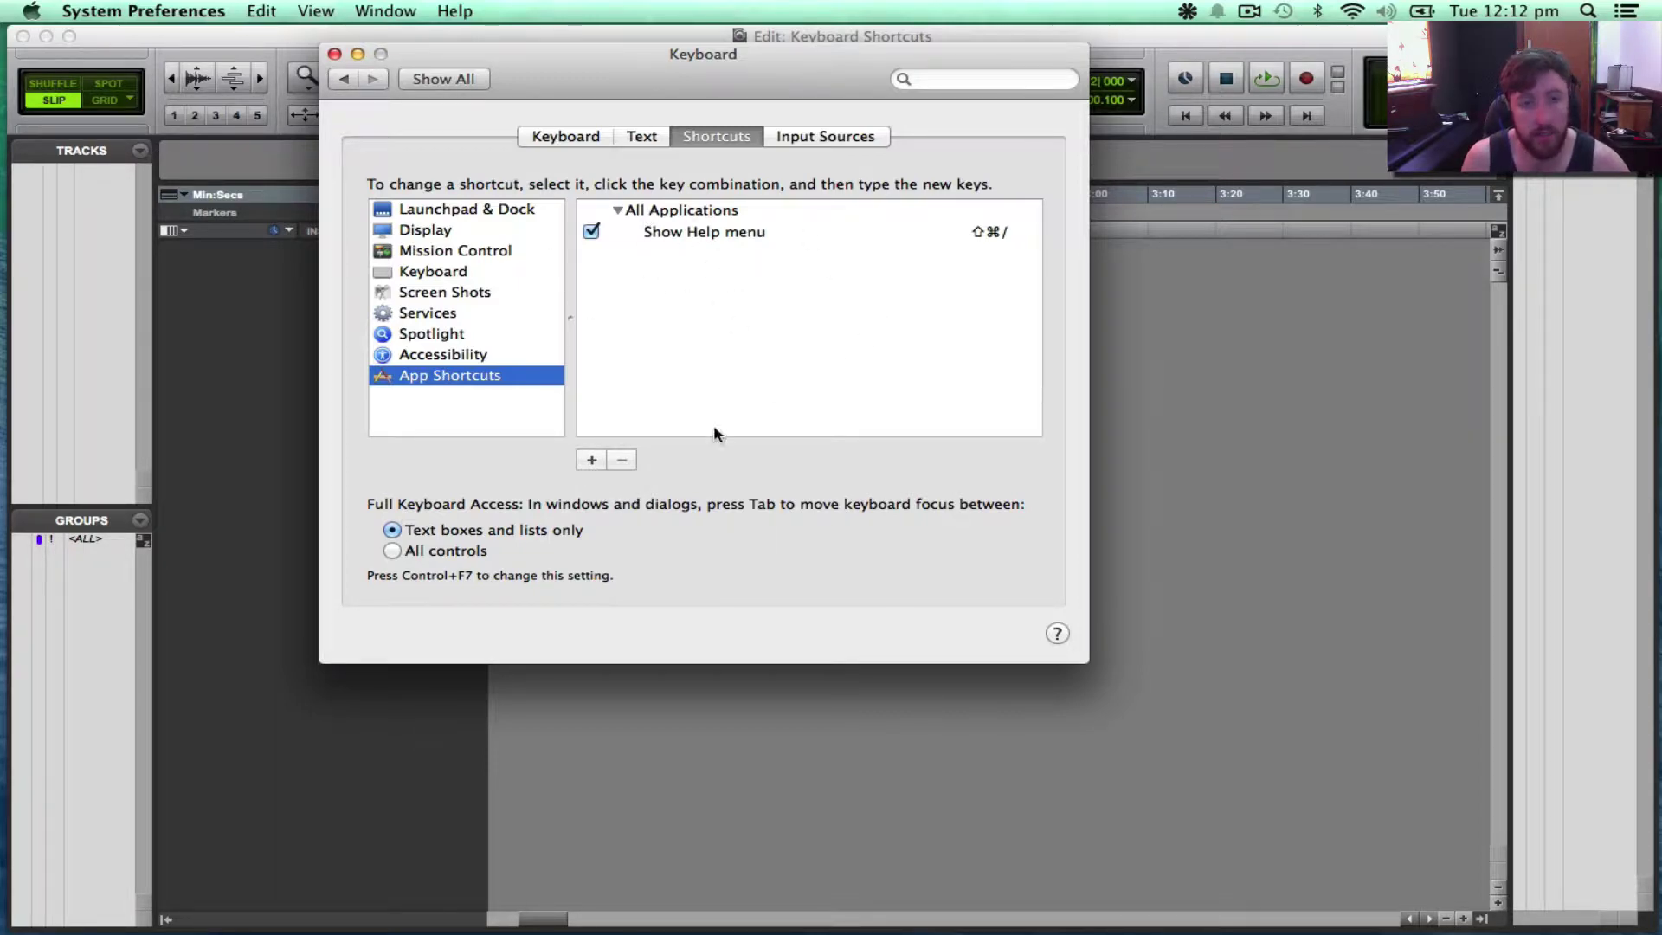
Check the Save As... name in Pro Tools' File menu, then return to Keyboard preferences.
click(709, 716)
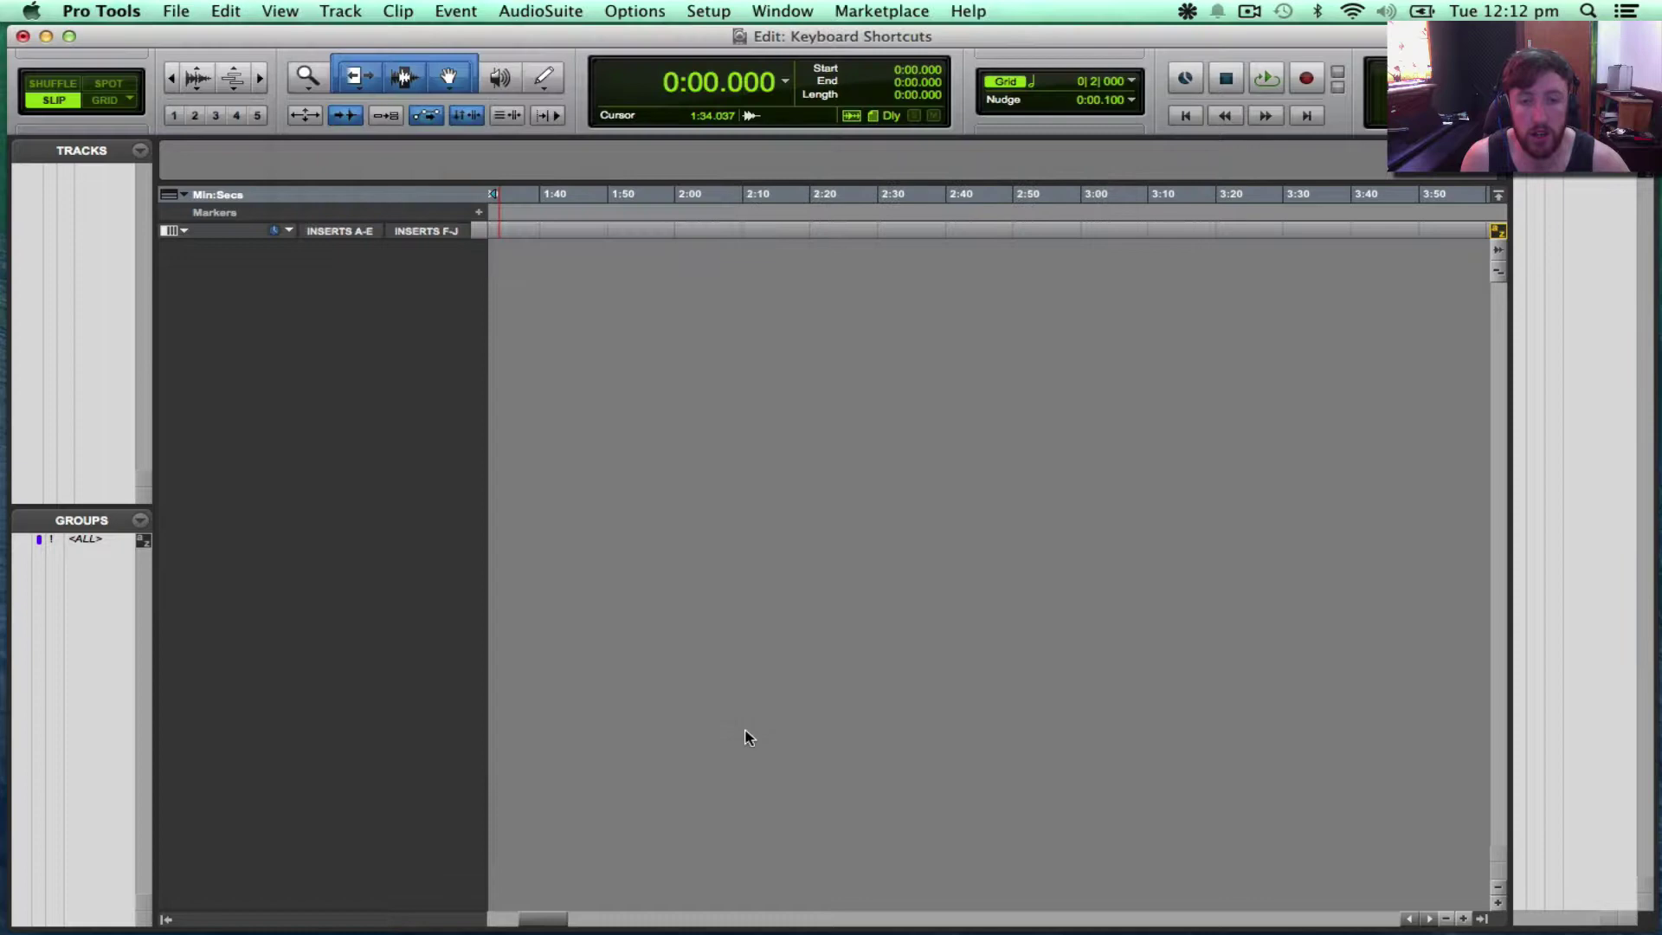
click(176, 11)
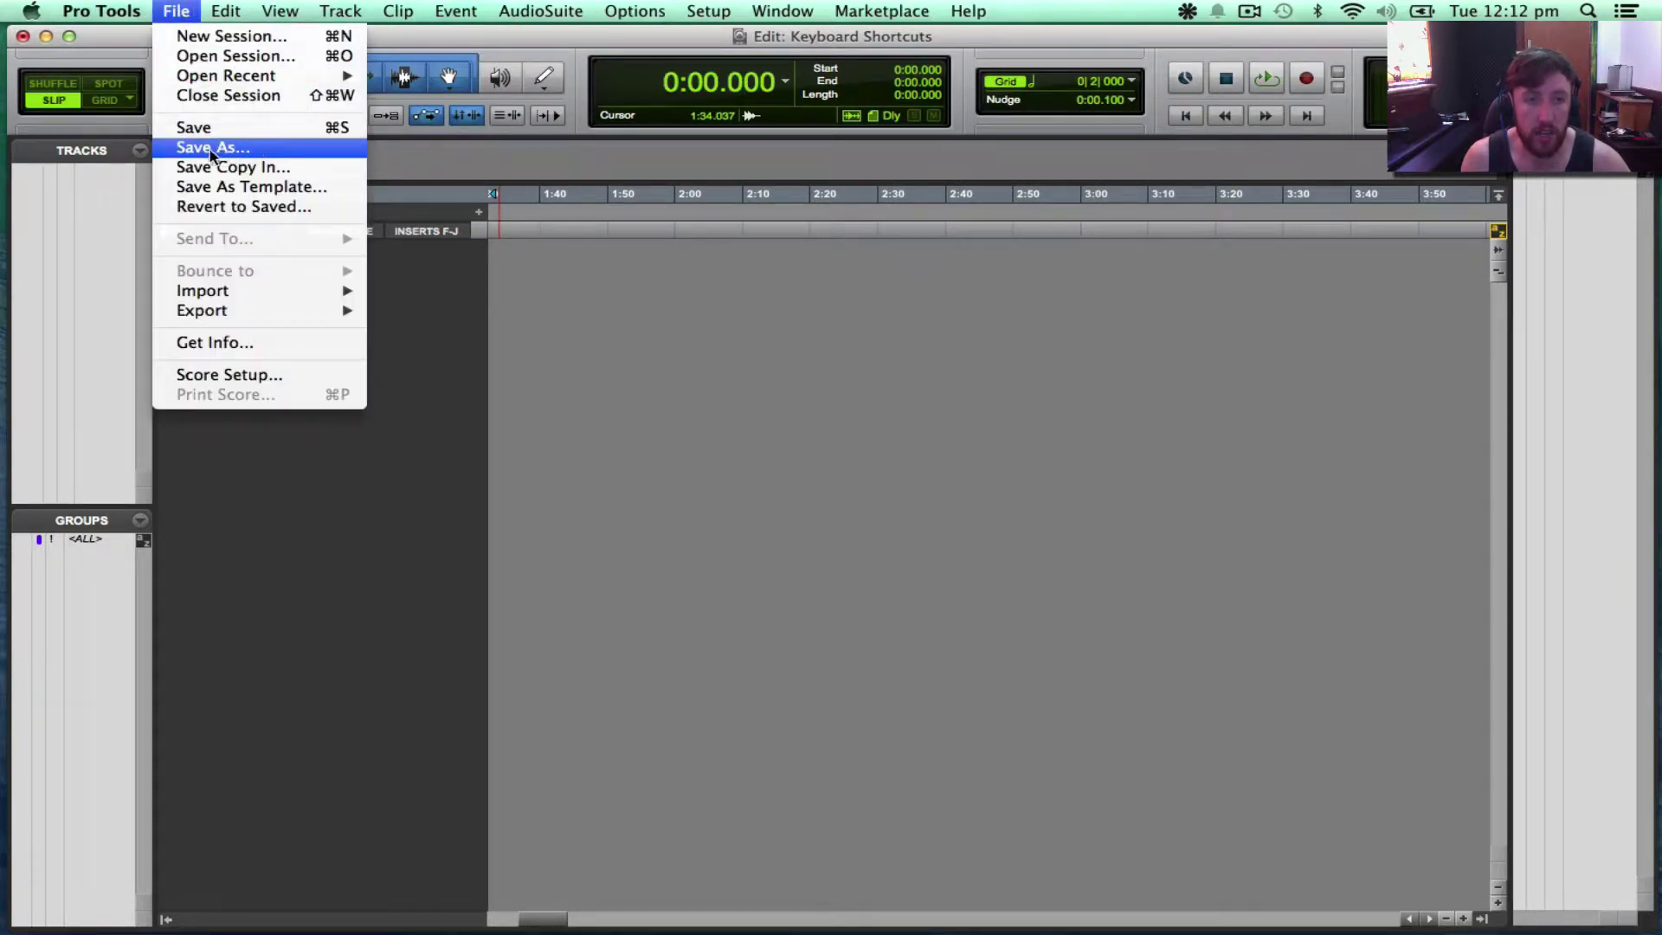
click(307, 128)
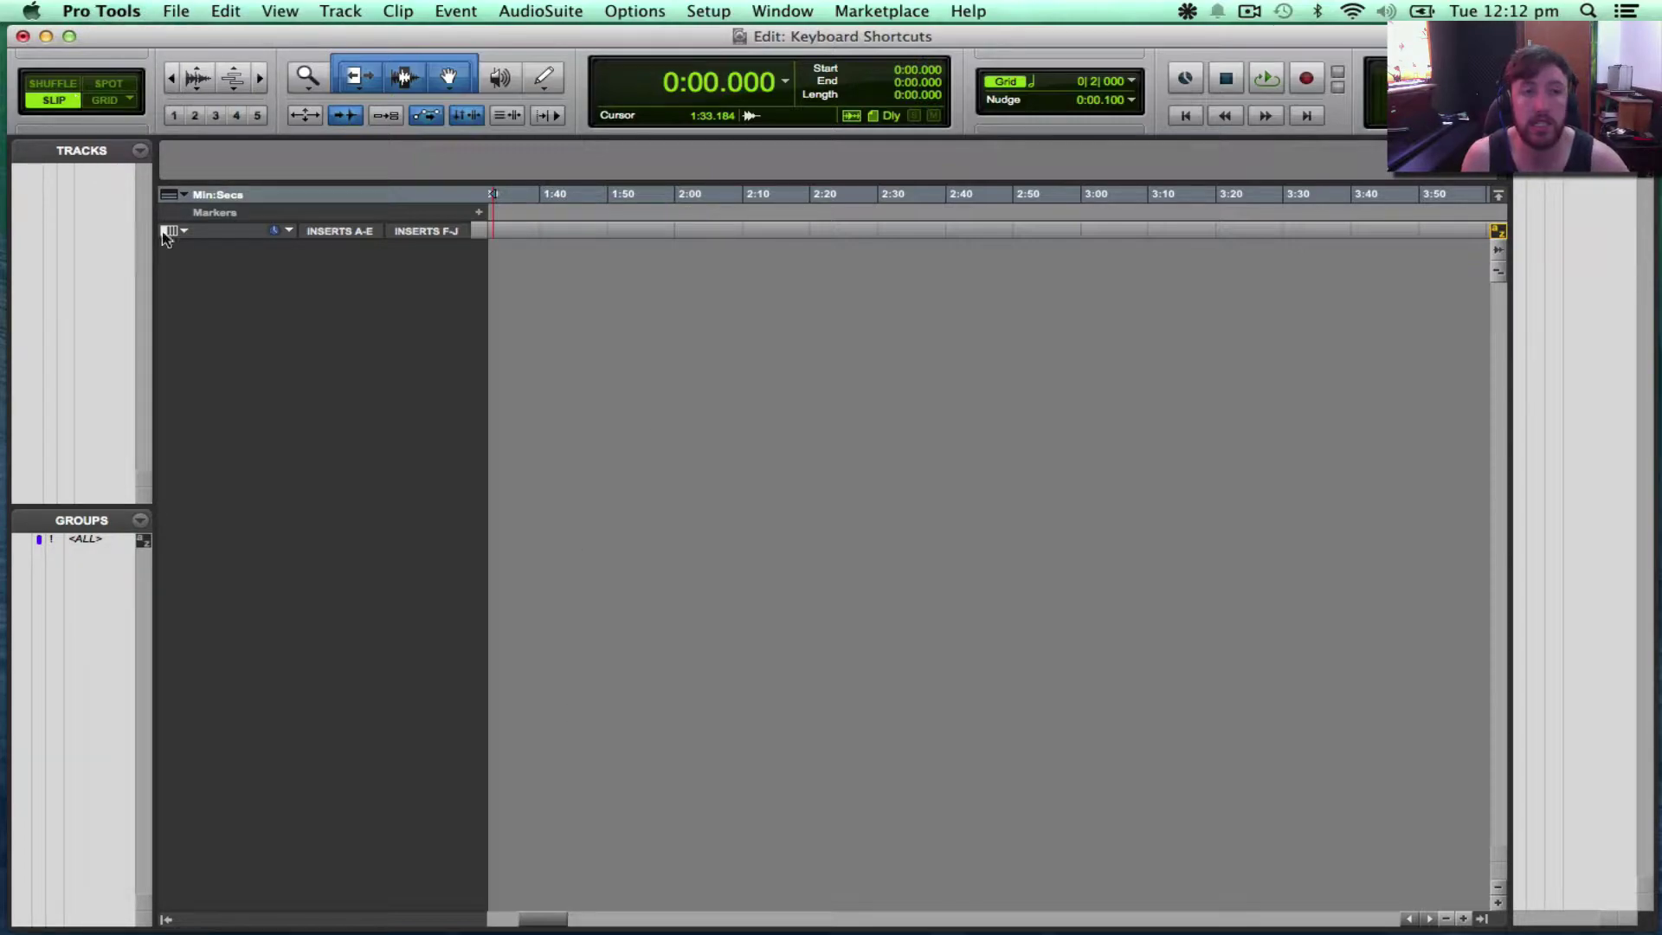
key(ctrl+Up)
click(303, 667)
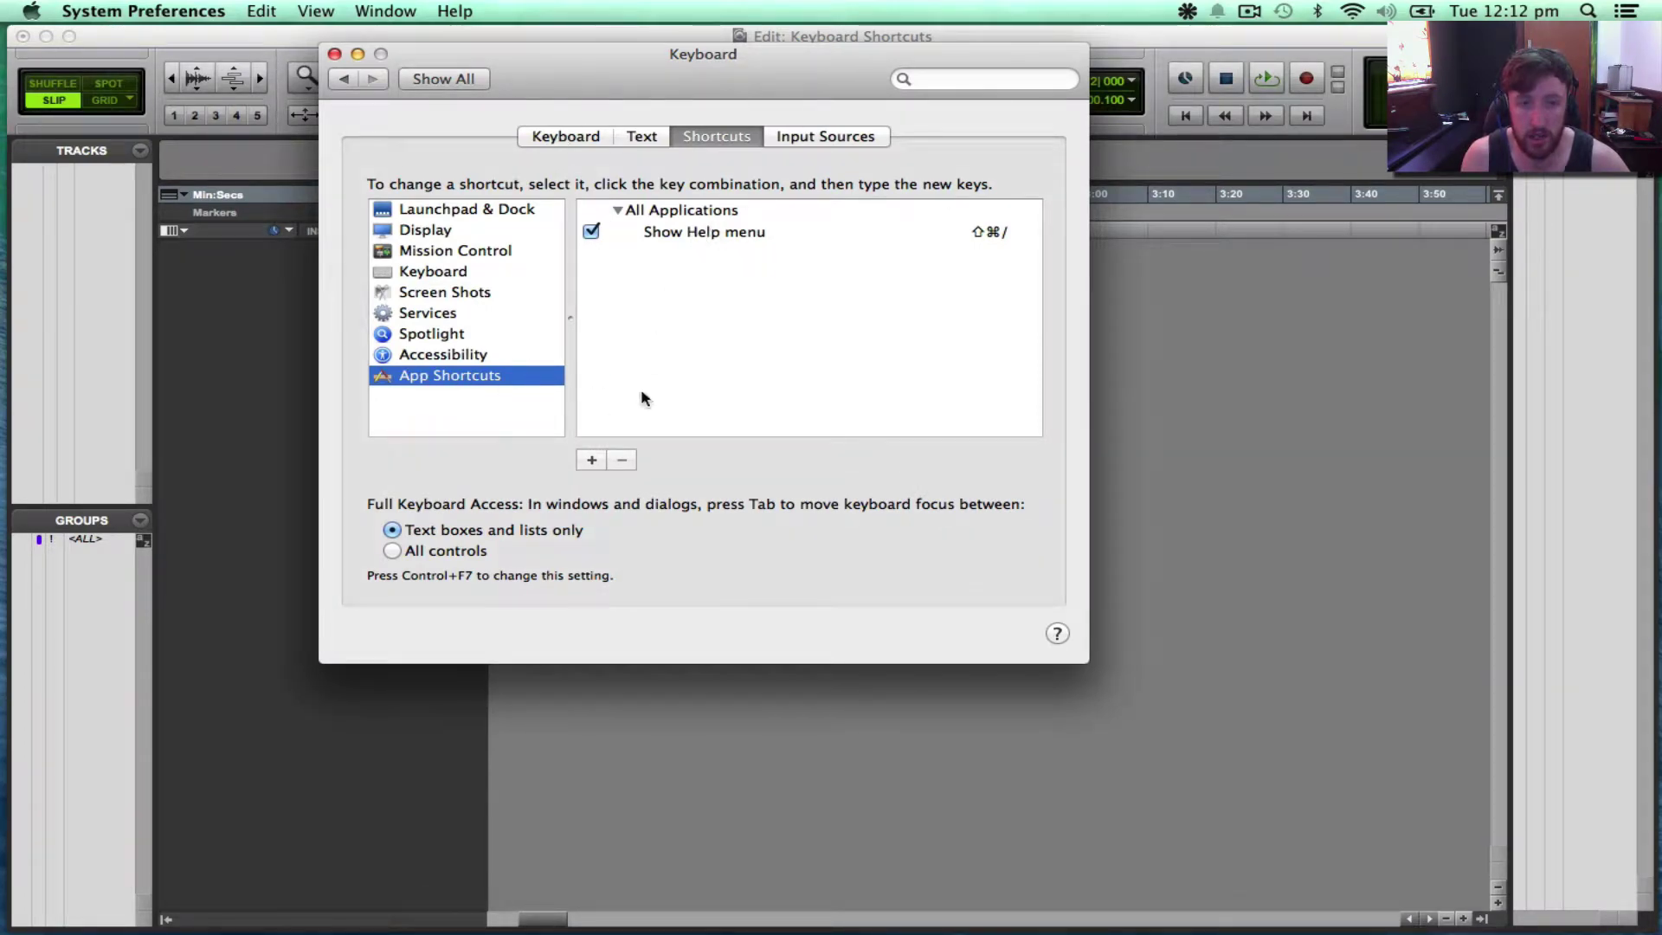
Start a new app shortcut targeting Pro Tools.app.
click(586, 462)
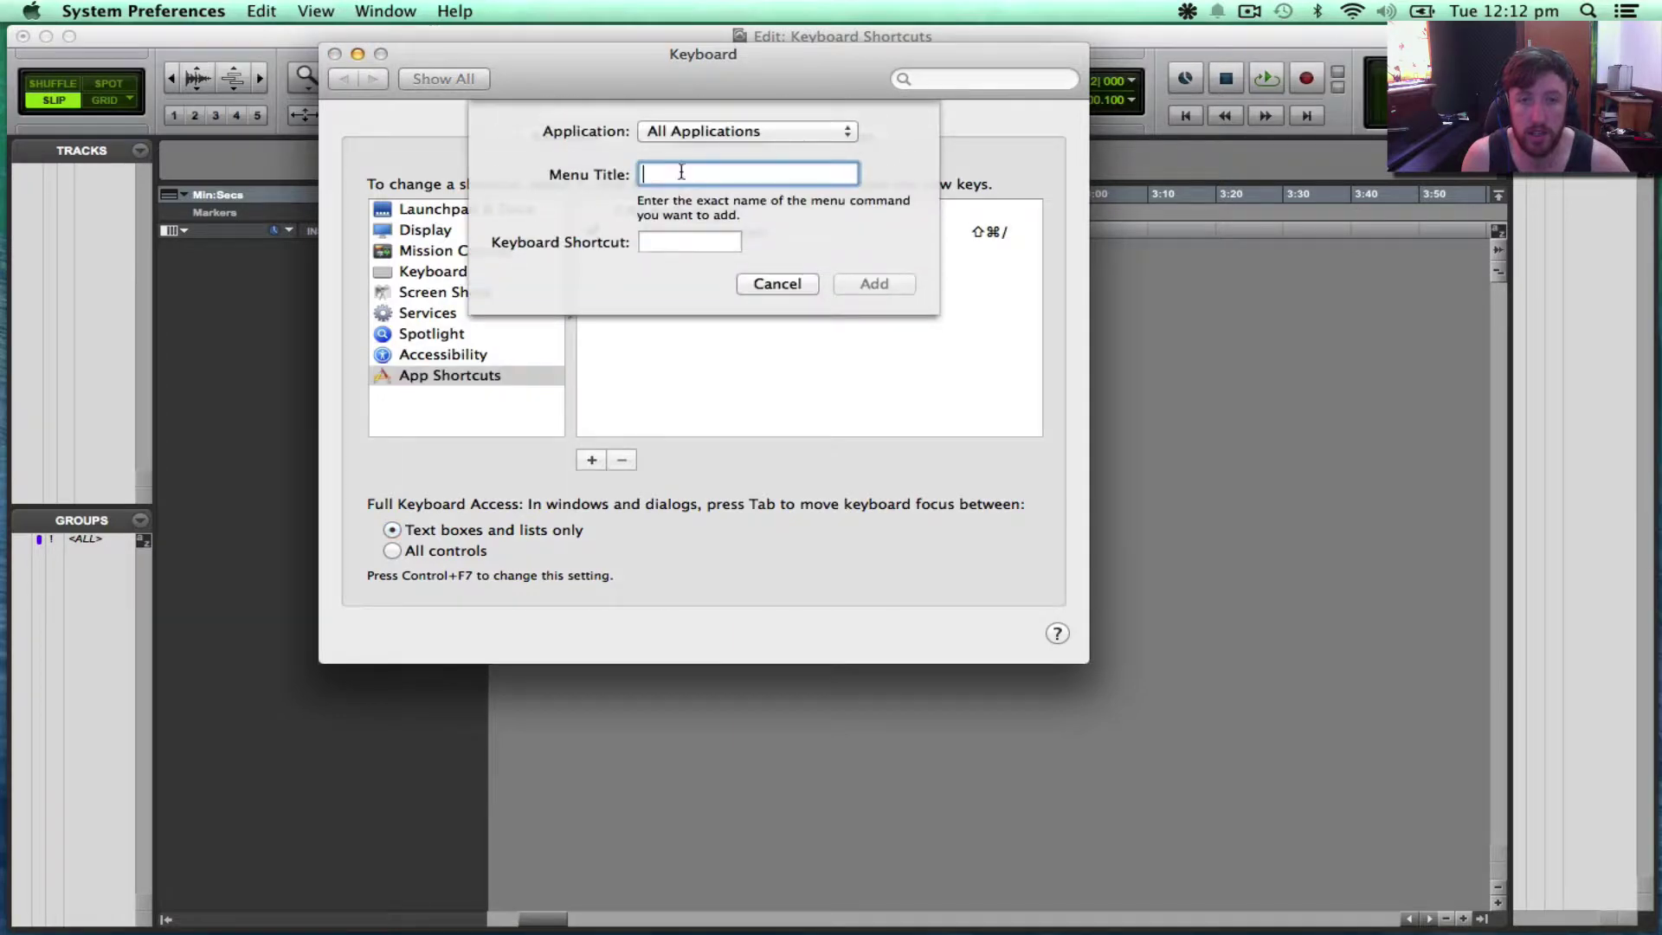
click(702, 132)
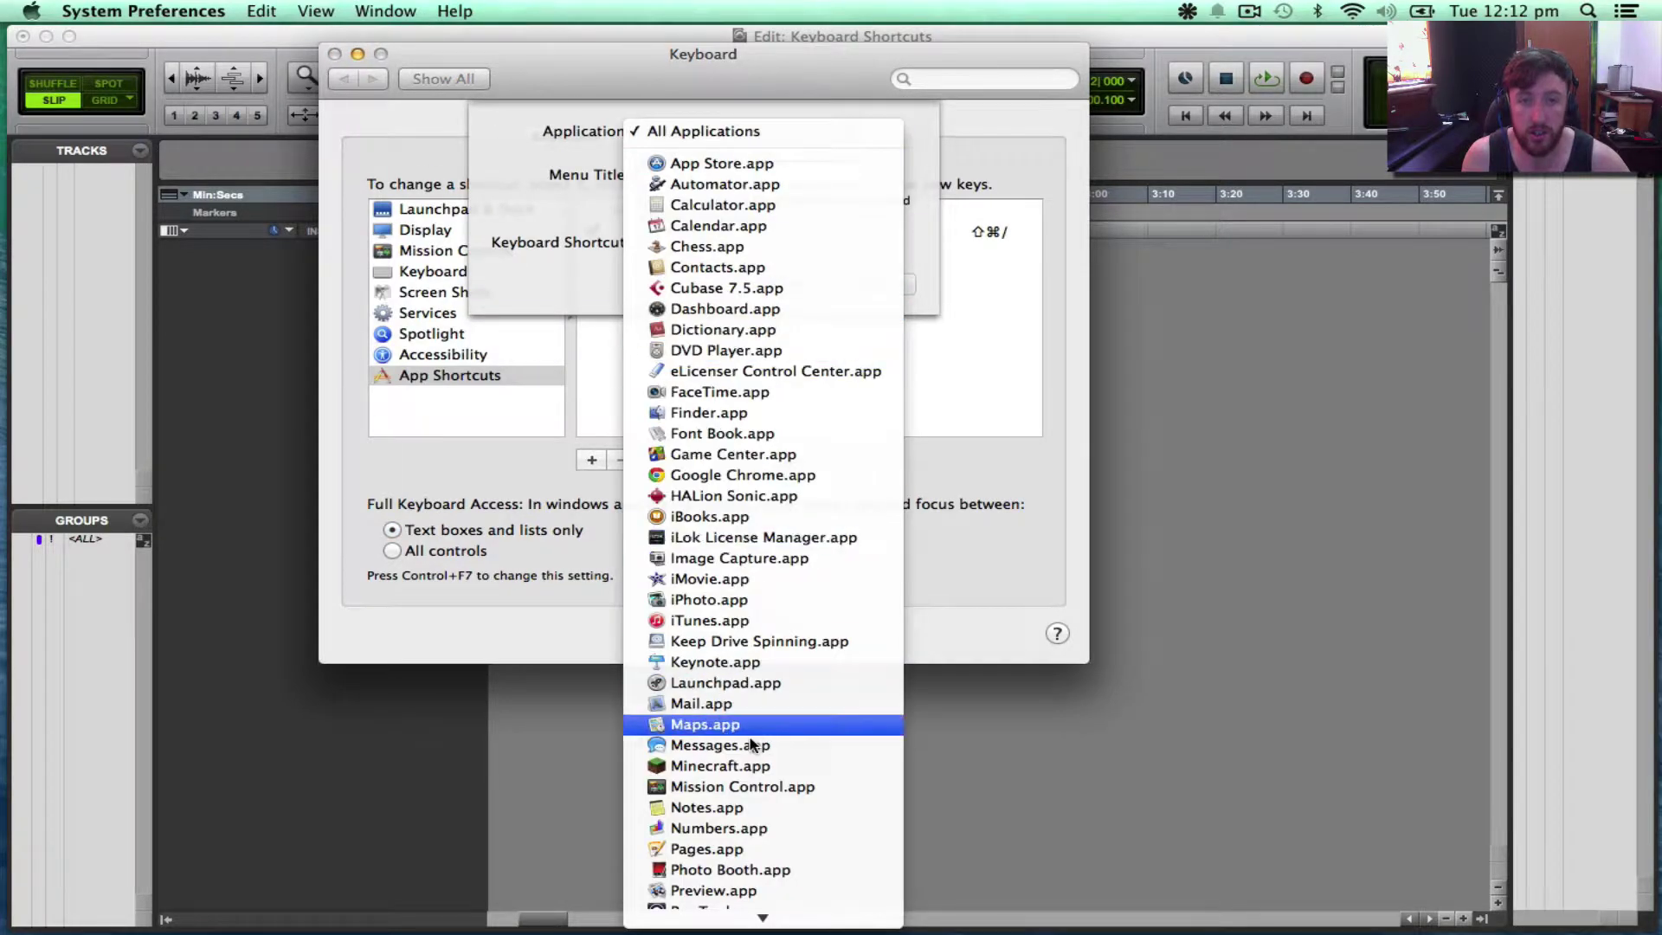
click(717, 818)
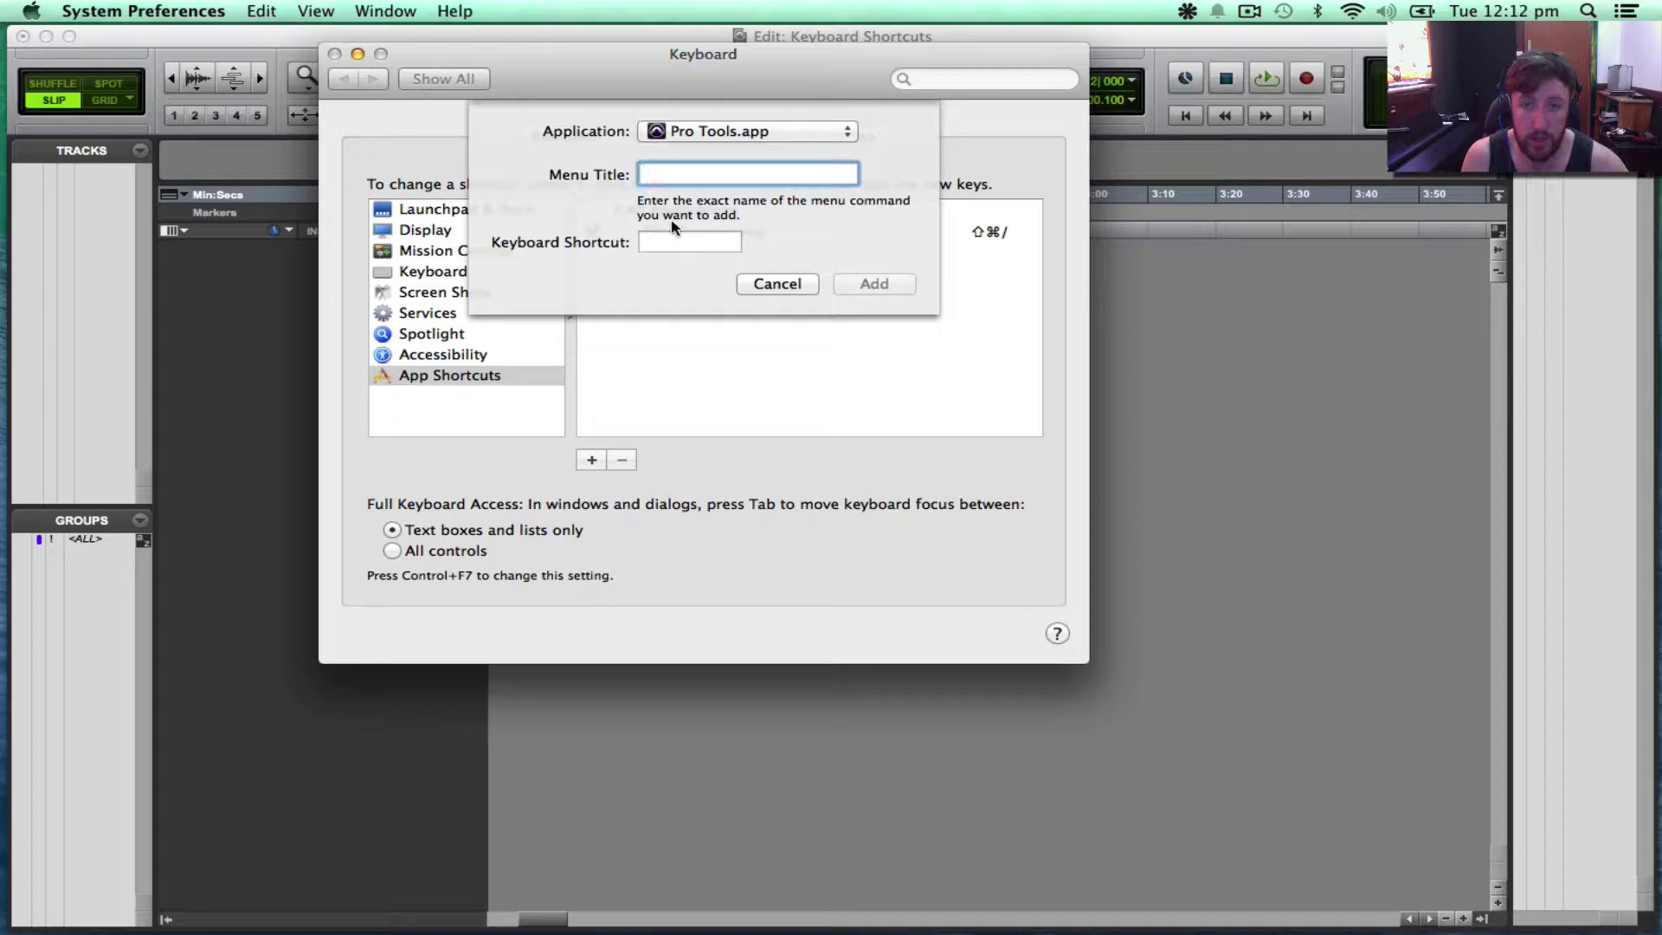
Confirm the exact Save As... wording in Pro Tools' File menu, then return to the shortcut form.
click(1167, 340)
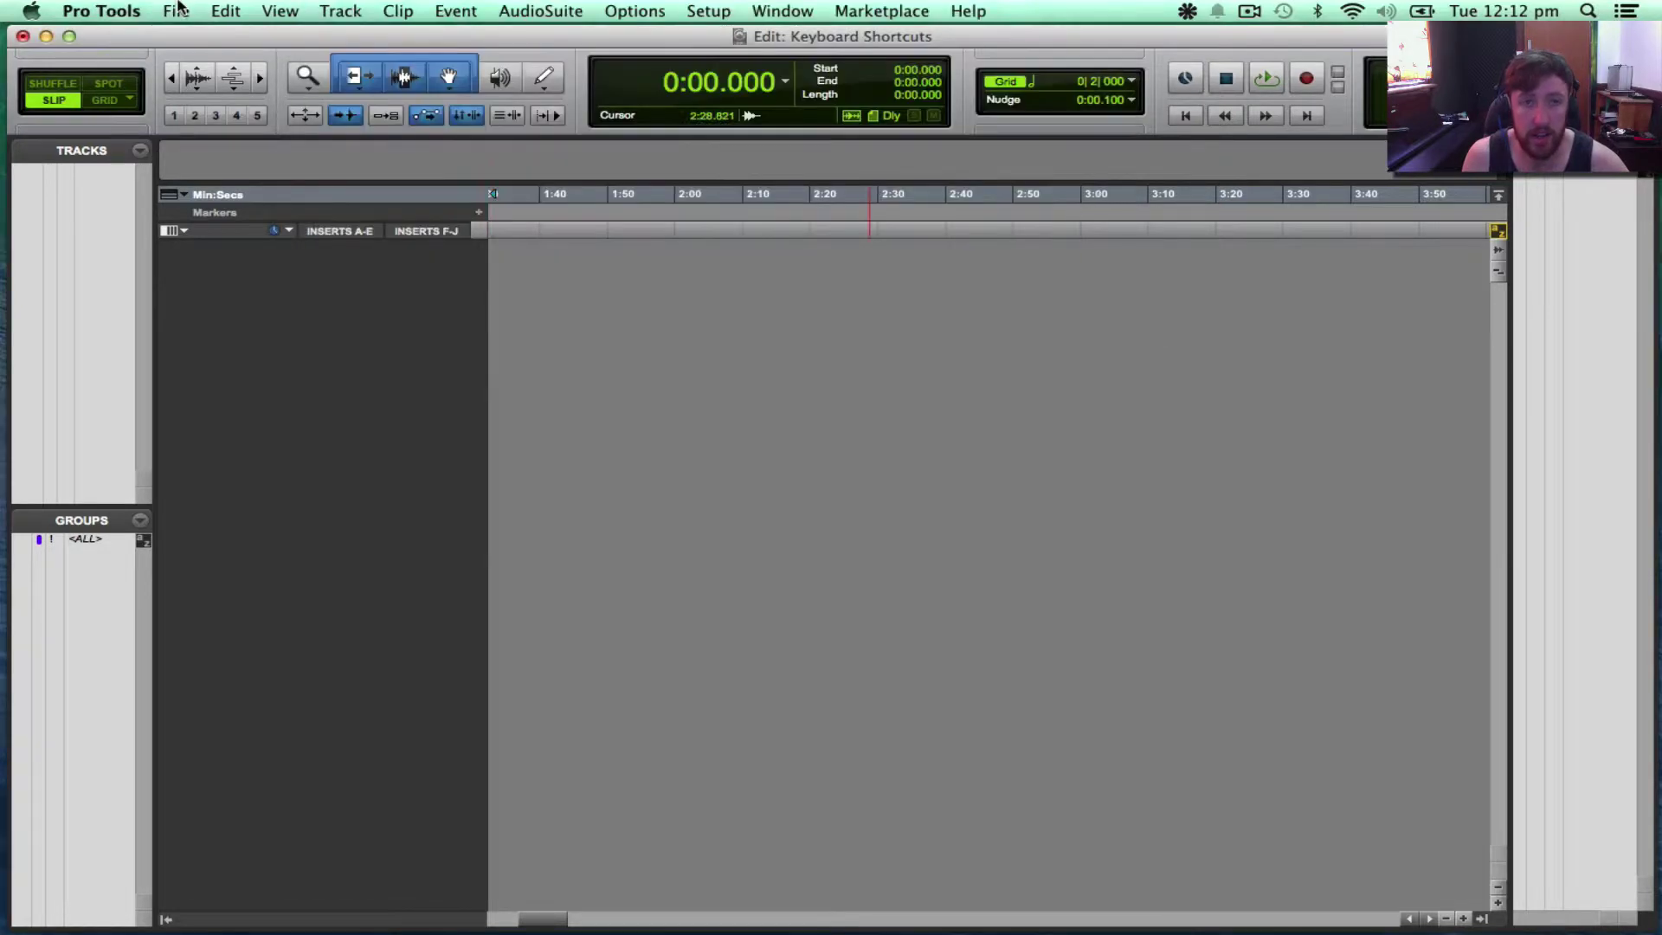
click(176, 10)
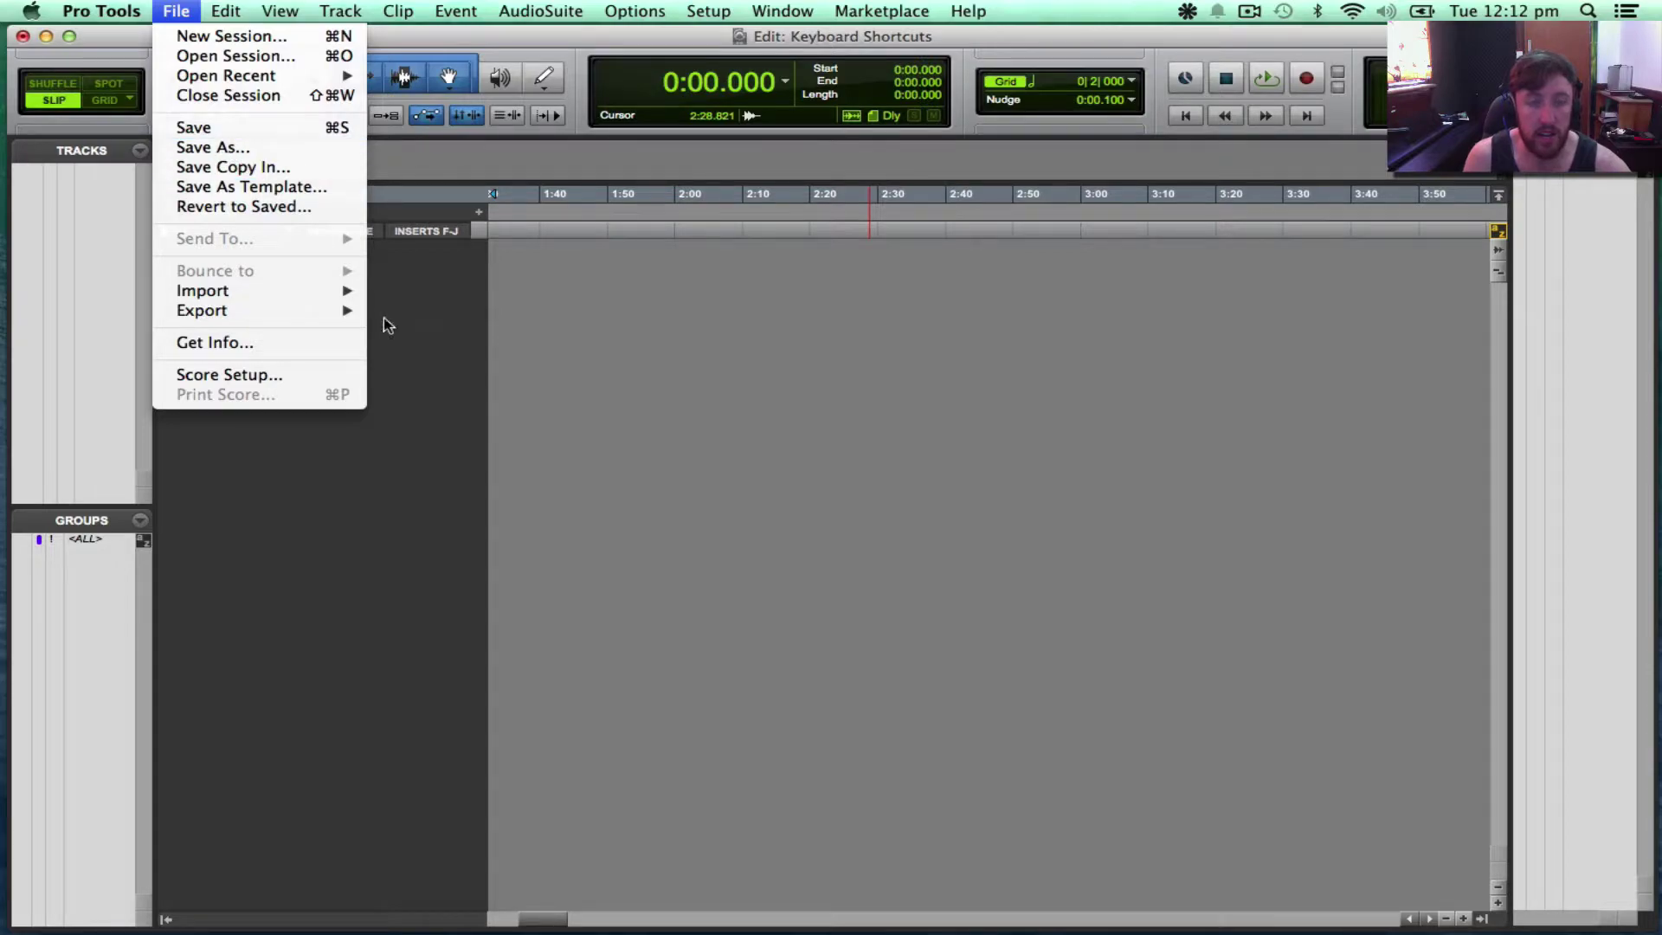
click(715, 394)
key(F3)
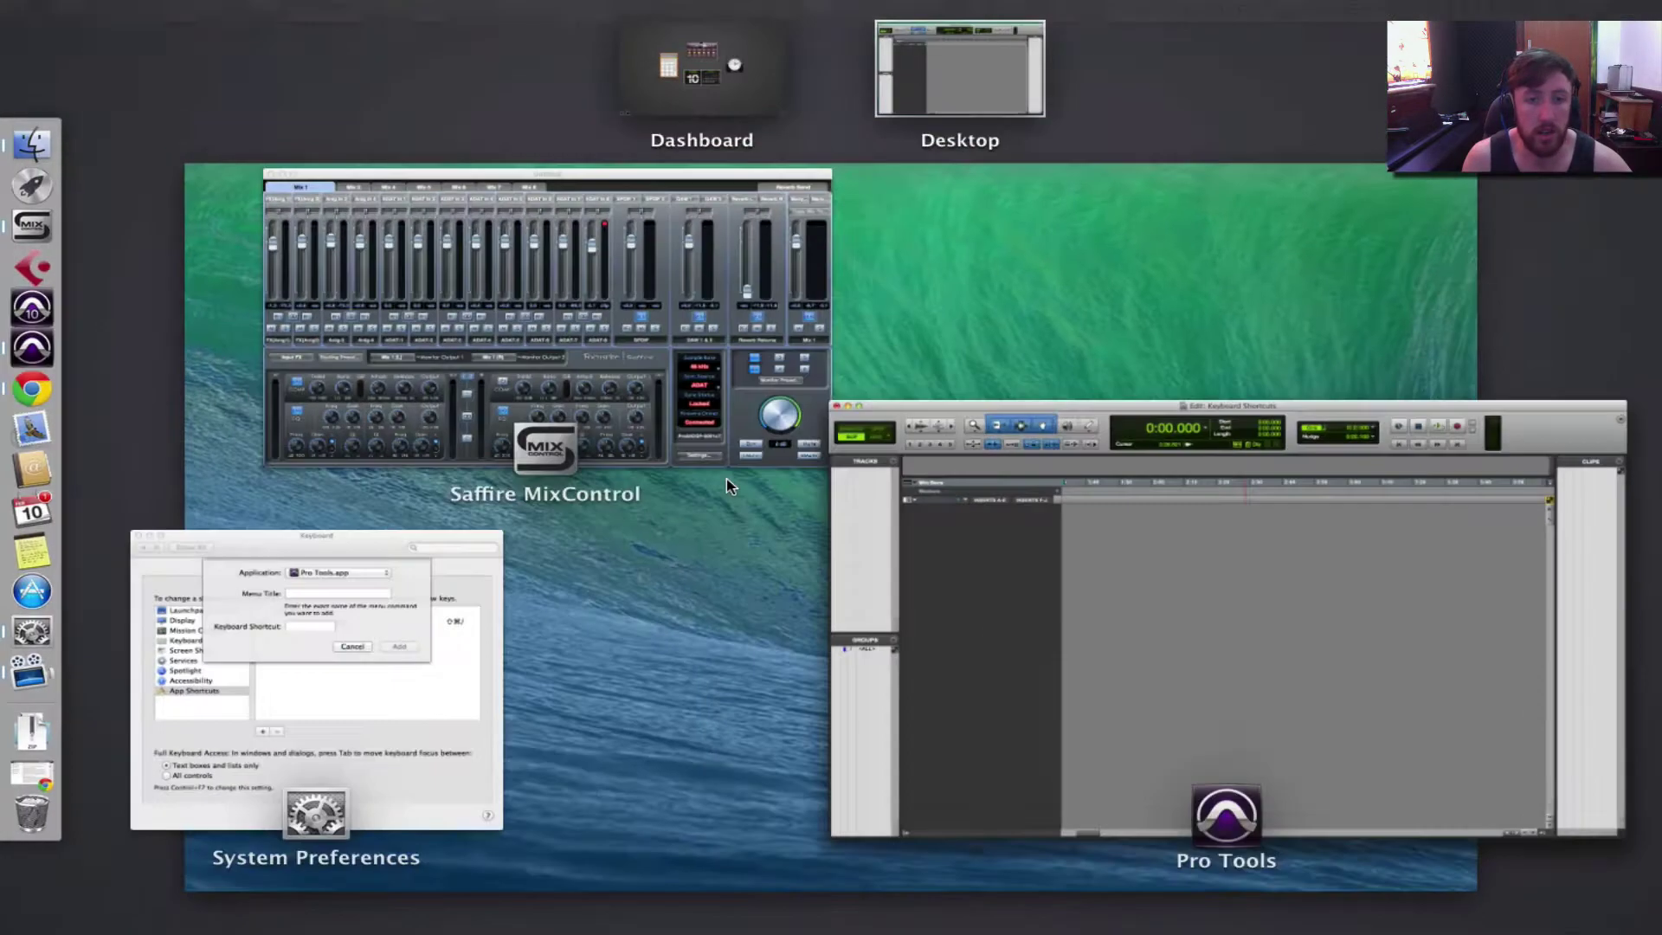
click(310, 663)
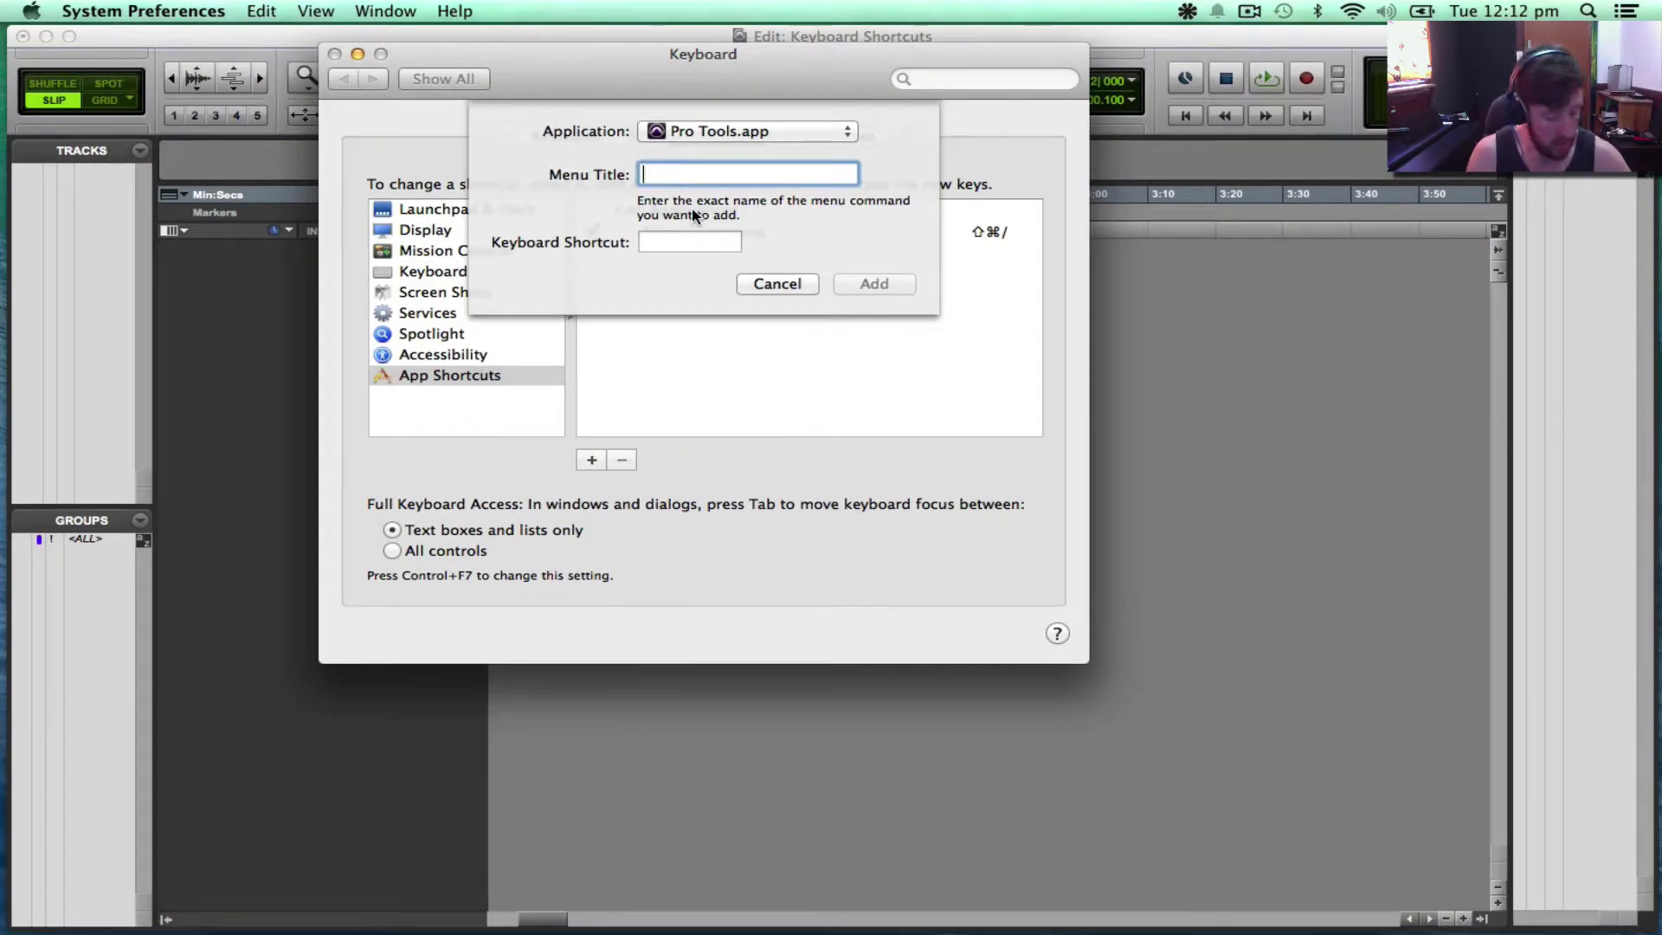
Enter 'Save As...' as the menu title, record Shift-Command-S, and add the shortcut.
text(Save A)
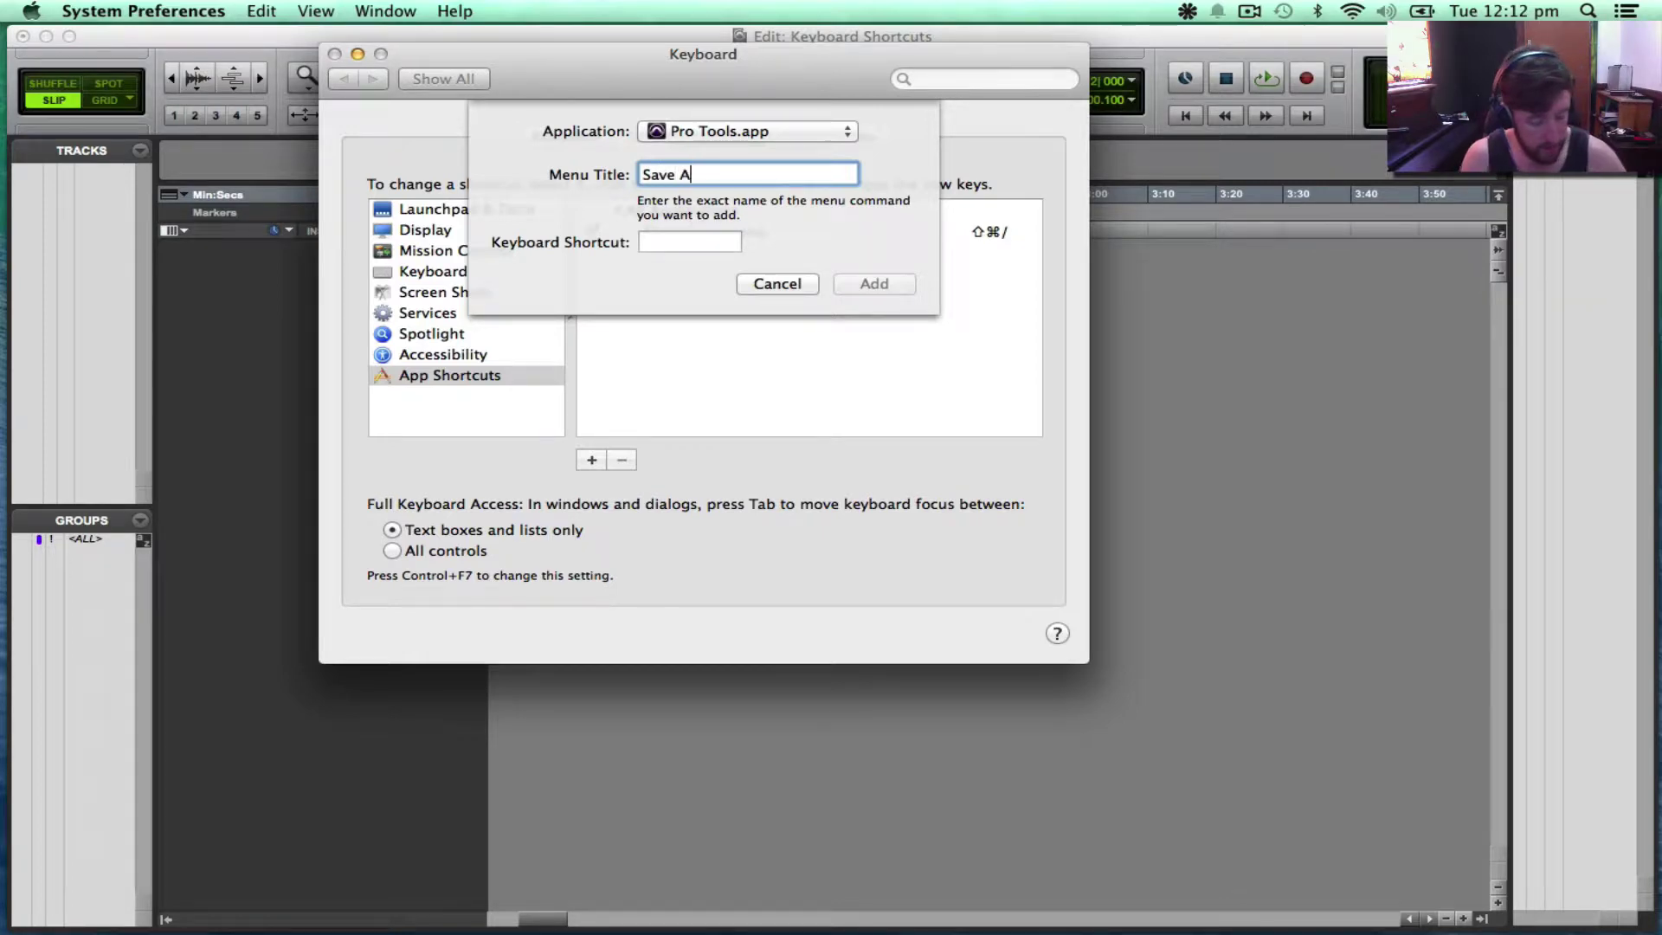
text(s..)
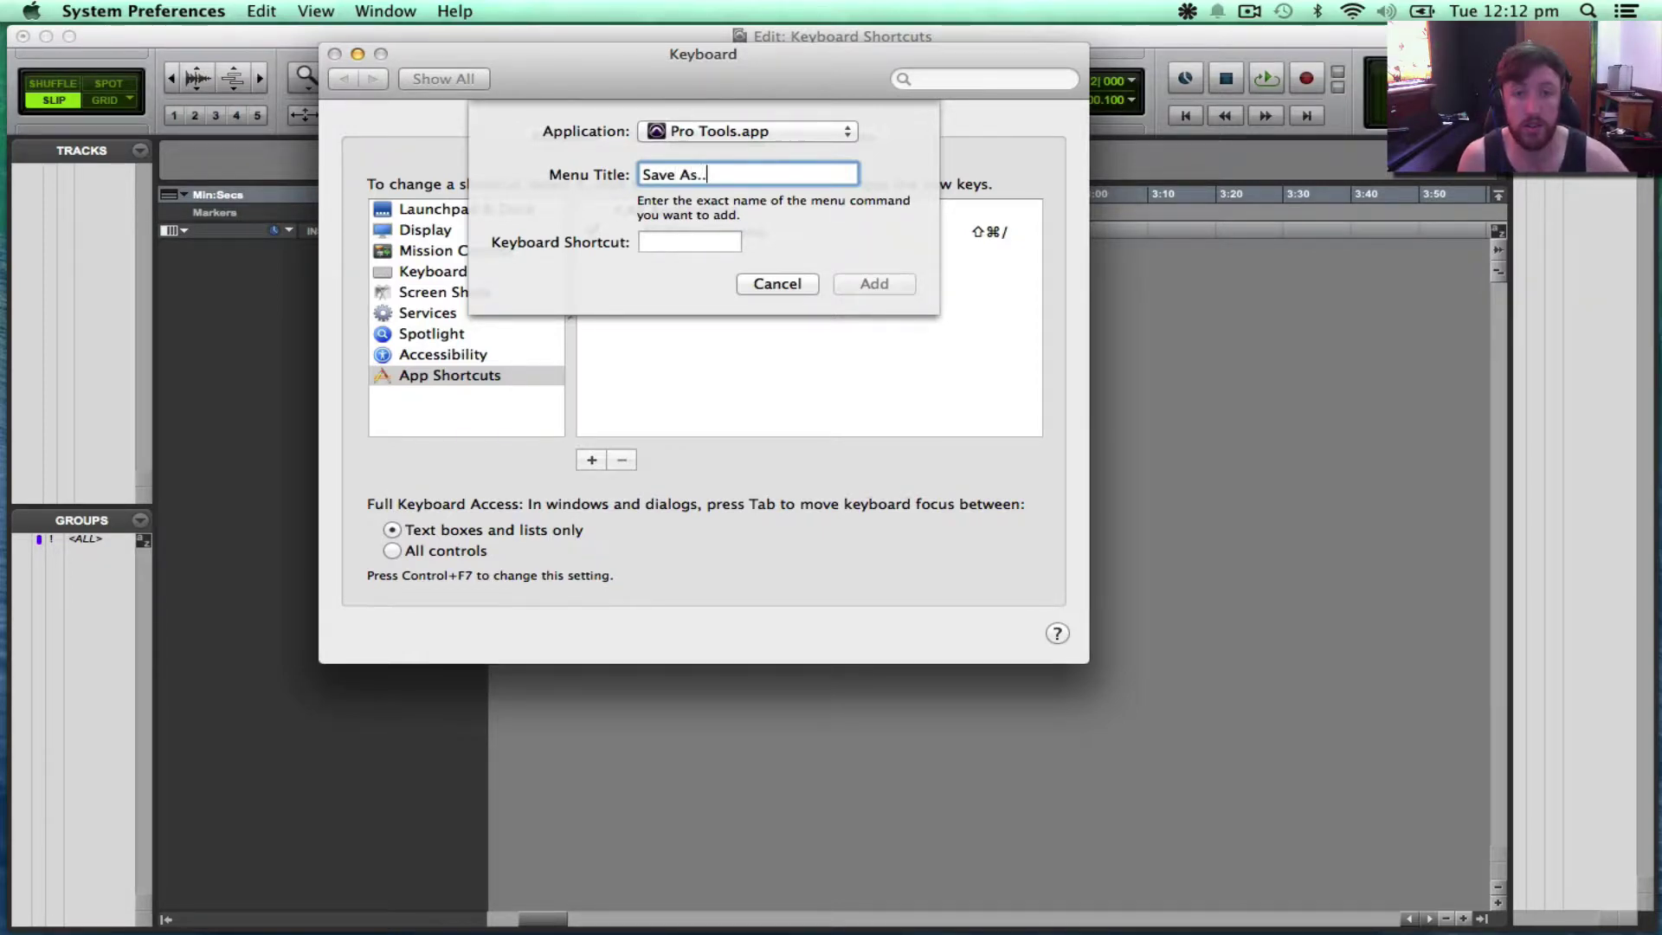
text(.)
click(683, 243)
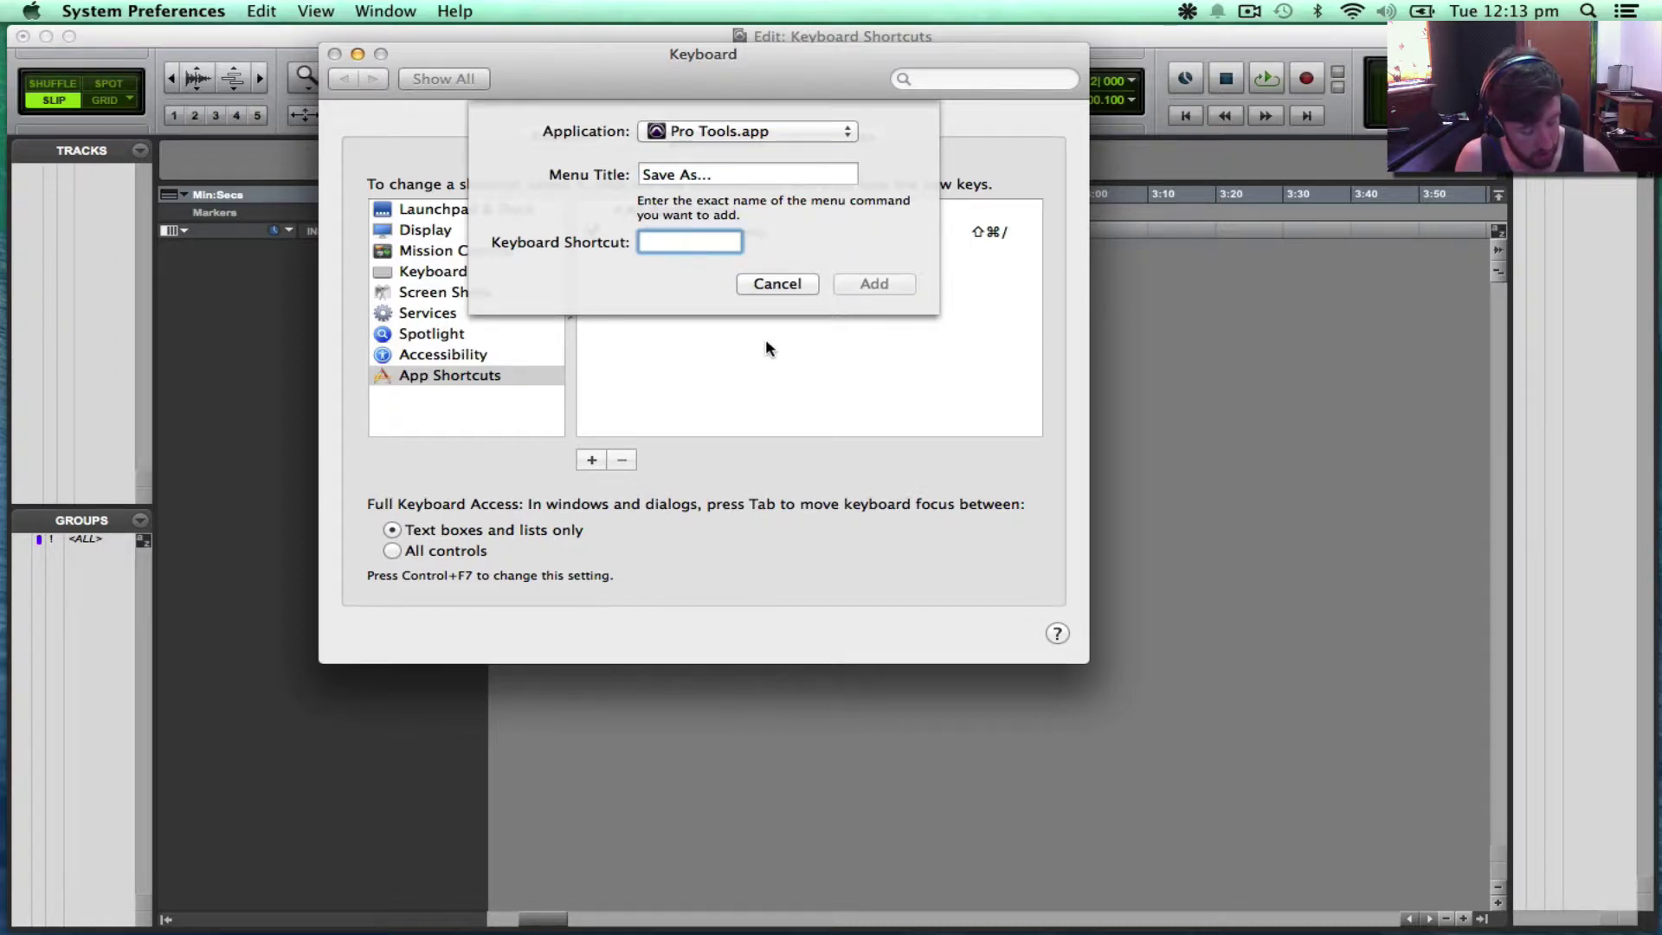
key(shift+super+s)
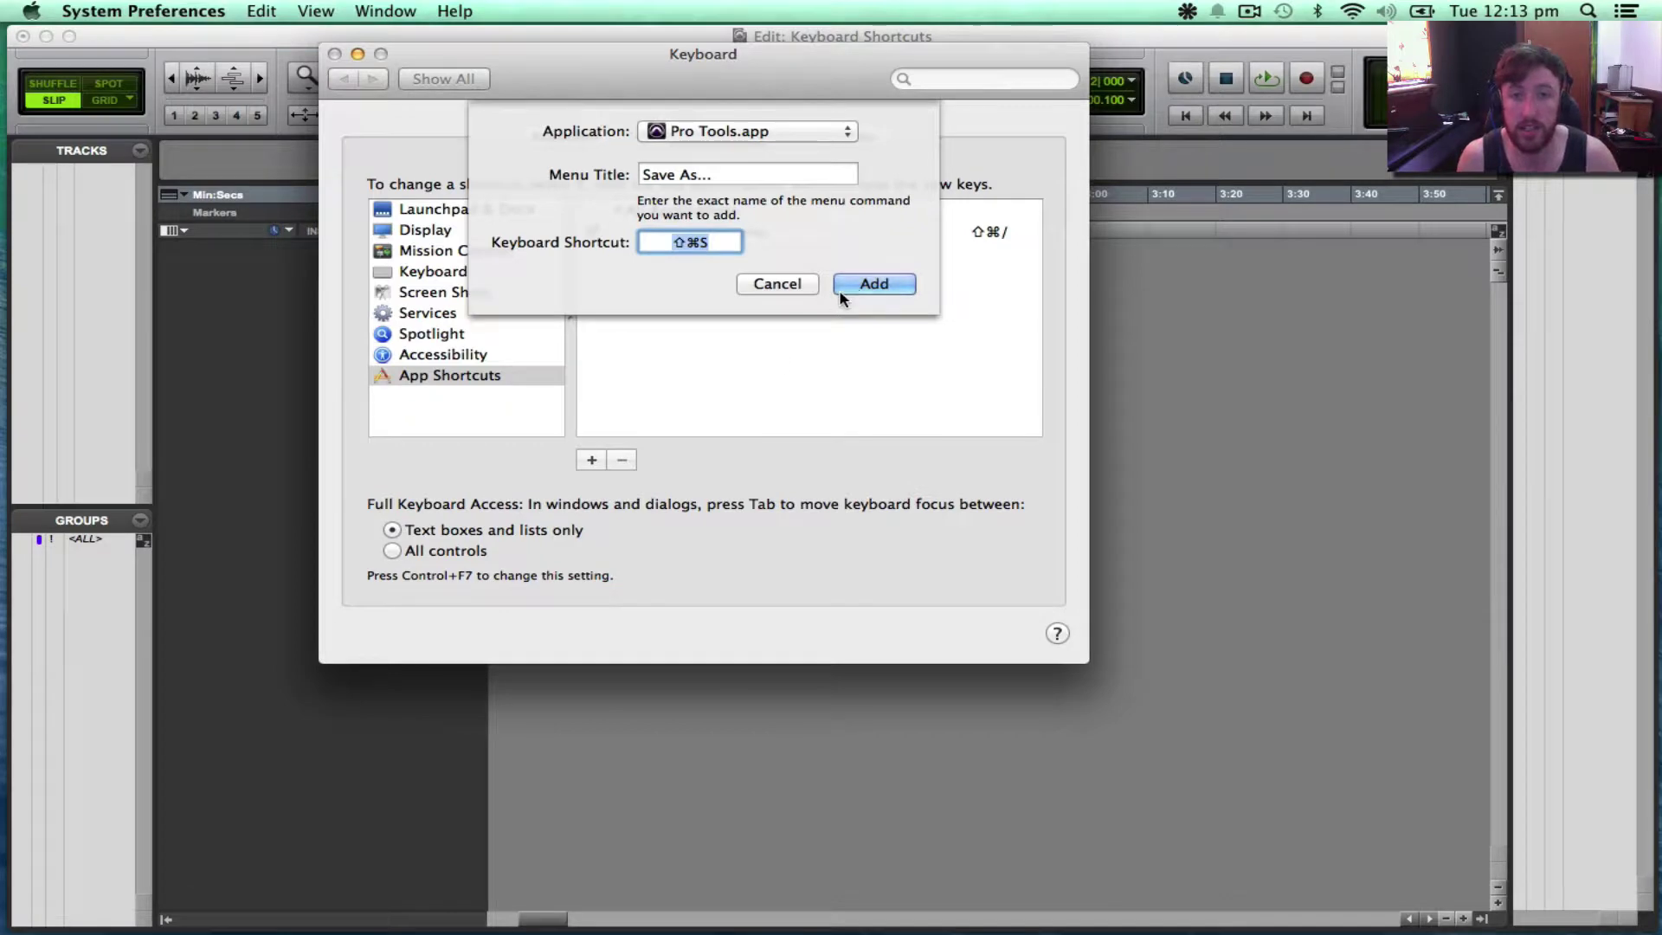
click(873, 284)
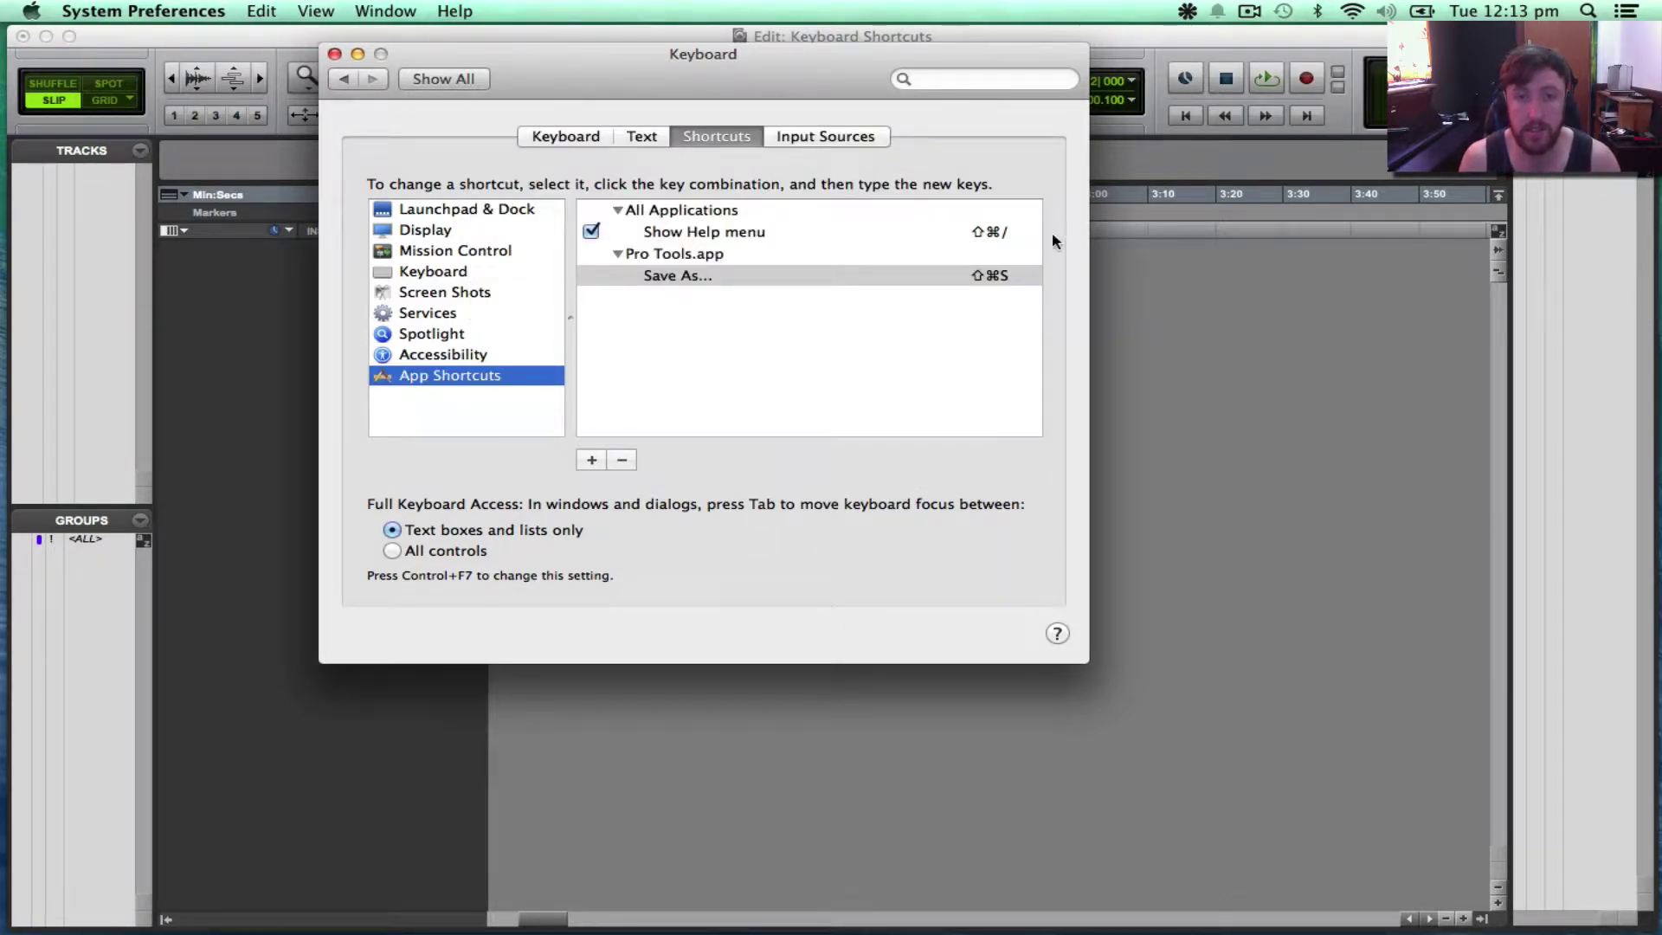
Verify Save As... shows Shift-Command-S in Pro Tools, test it, and cancel the Save dialog.
click(1164, 367)
click(180, 10)
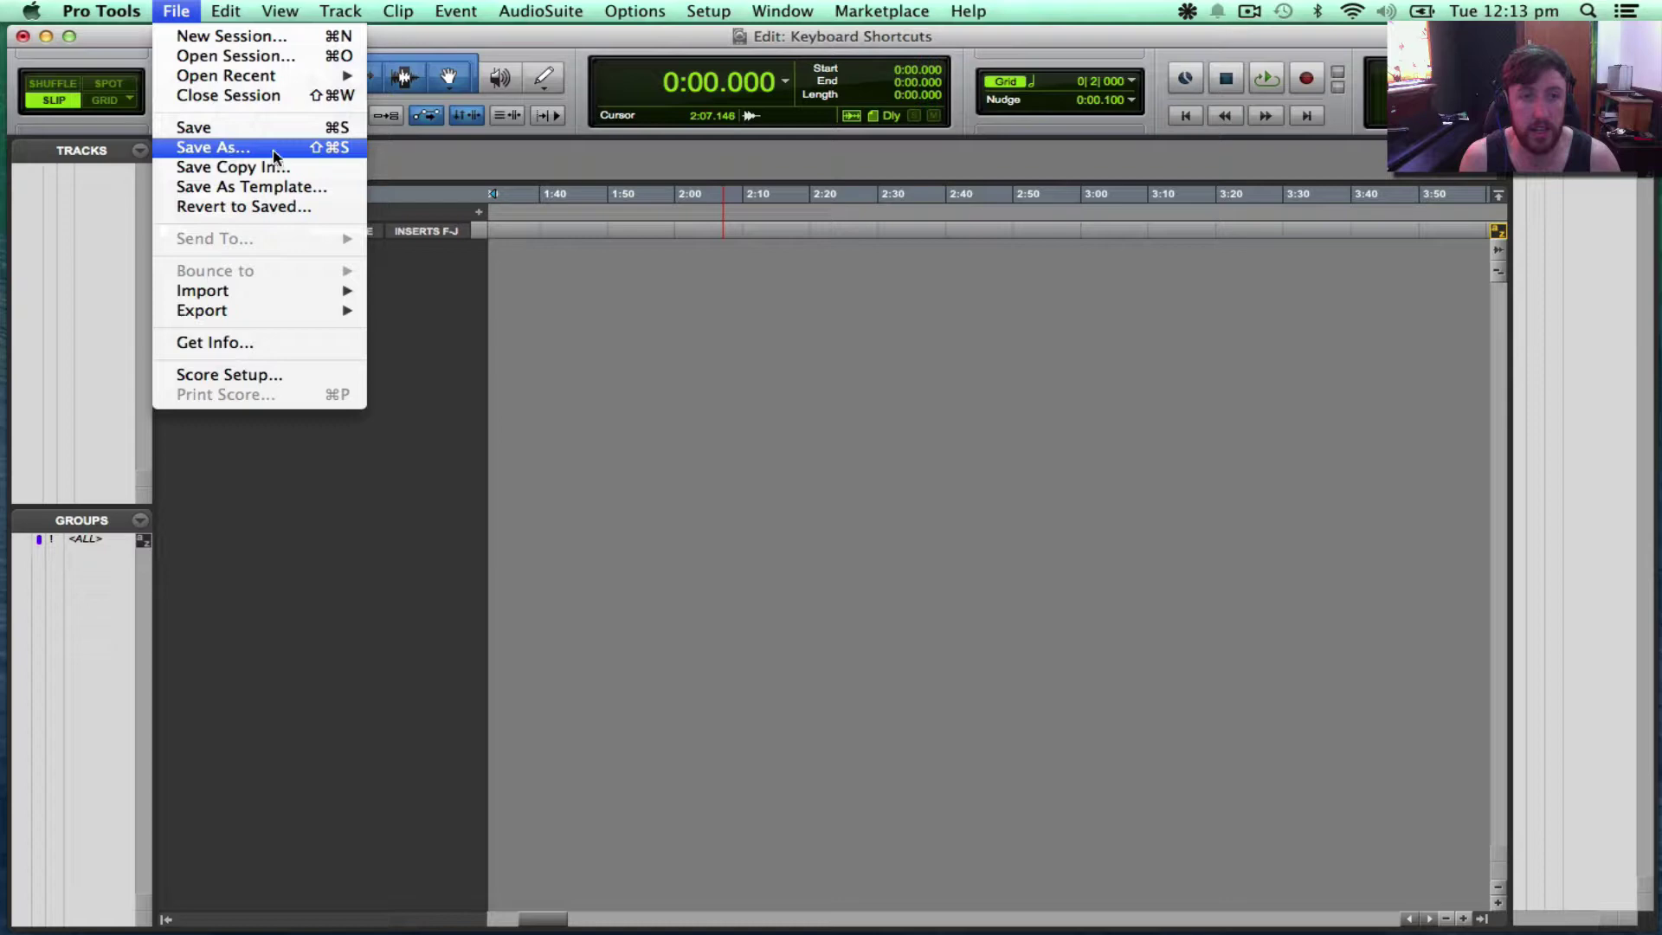
click(628, 431)
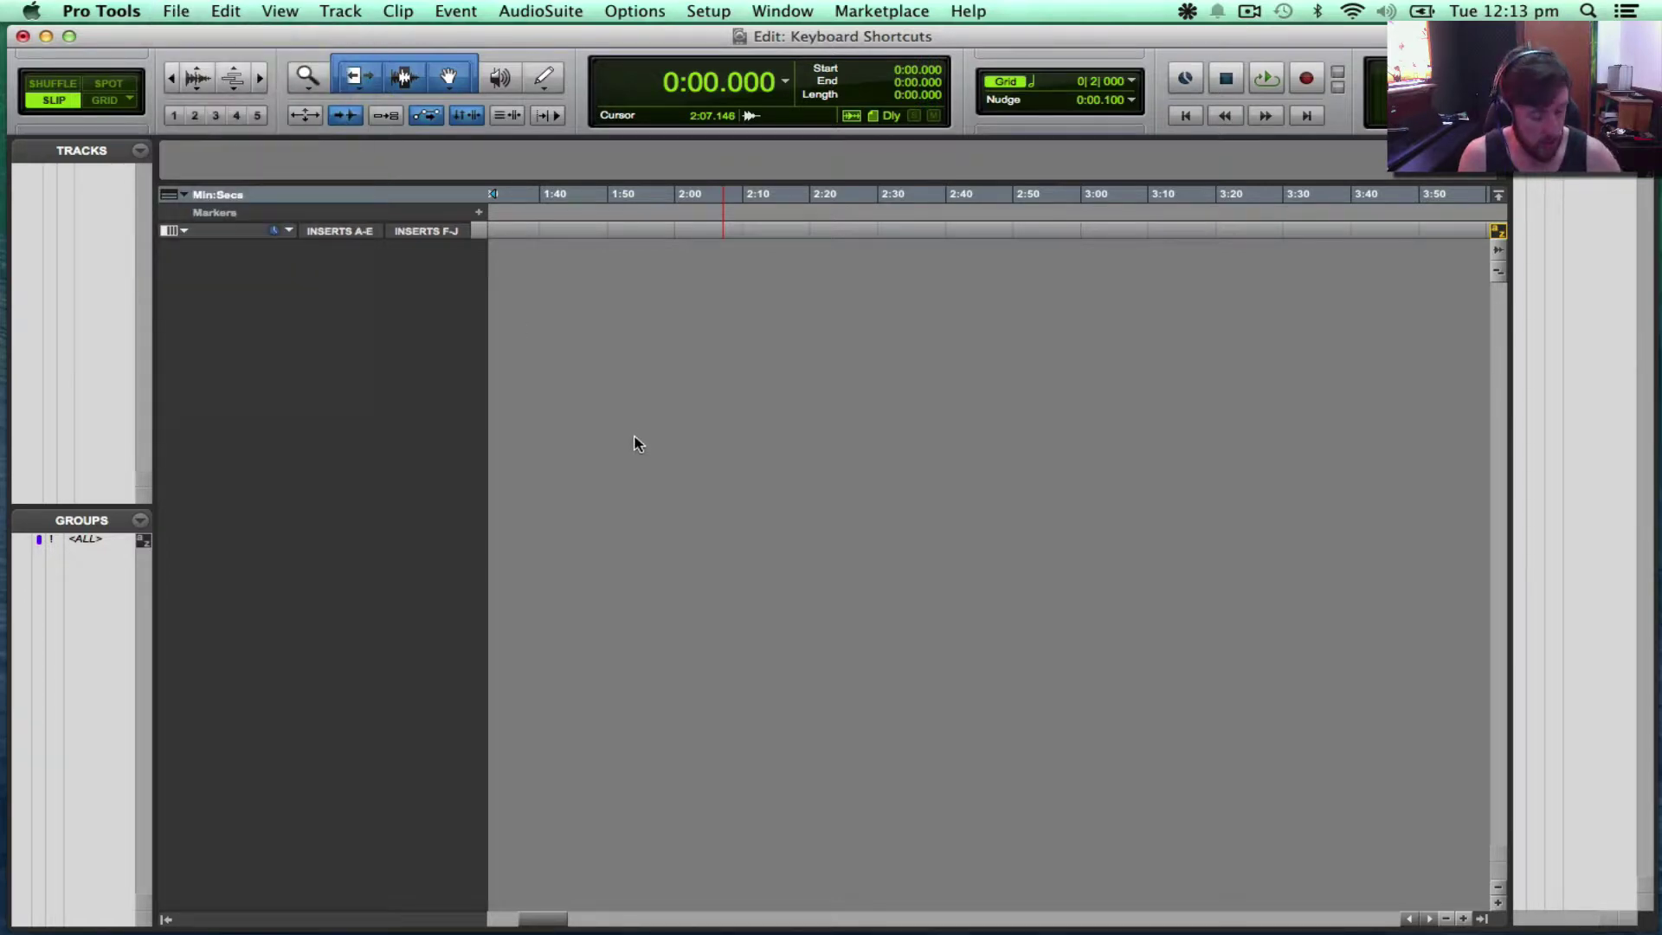
key(shift+super+s)
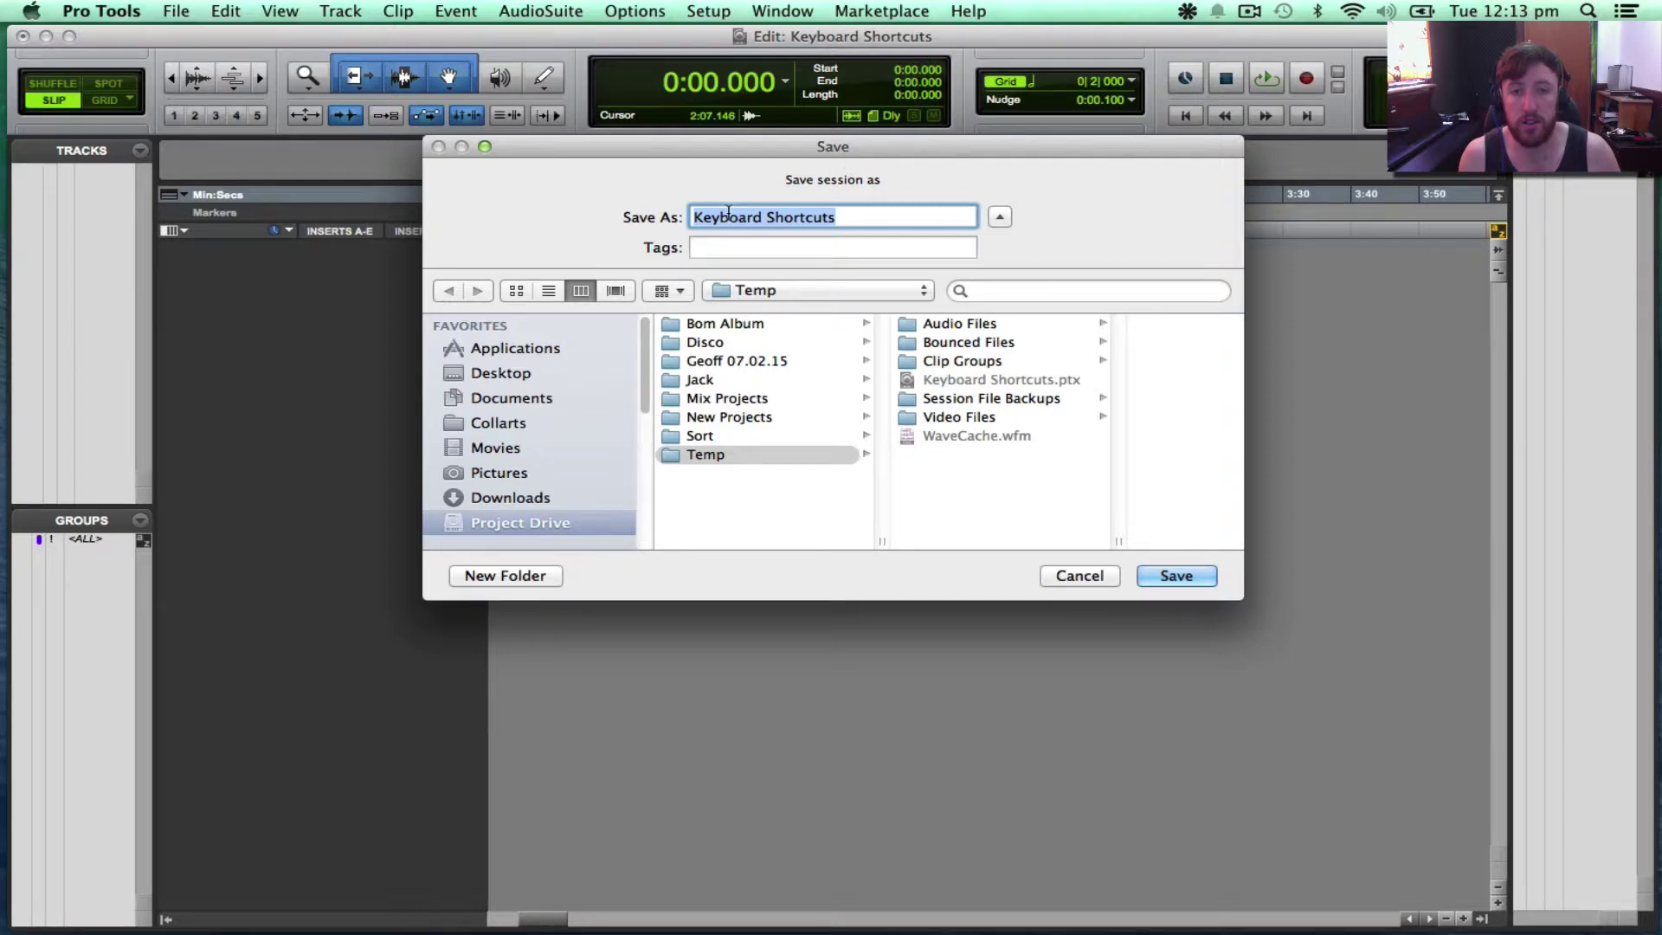
click(1090, 579)
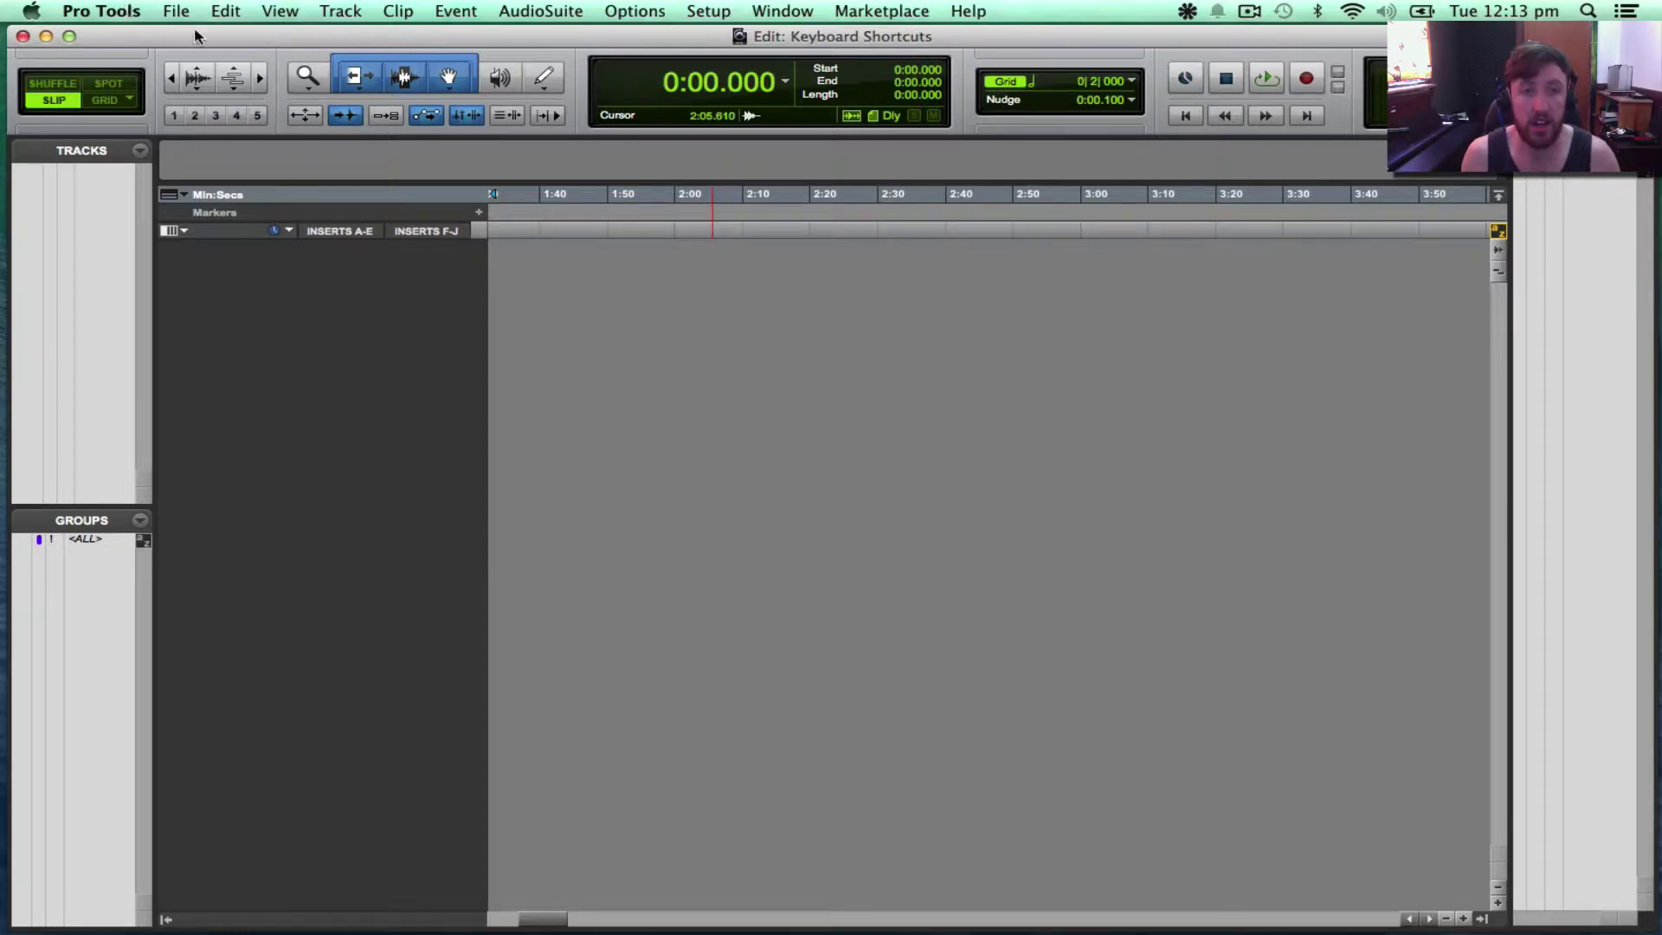
Quit Pro Tools and launch Pro Tools 10 from the Dock.
click(121, 16)
click(129, 205)
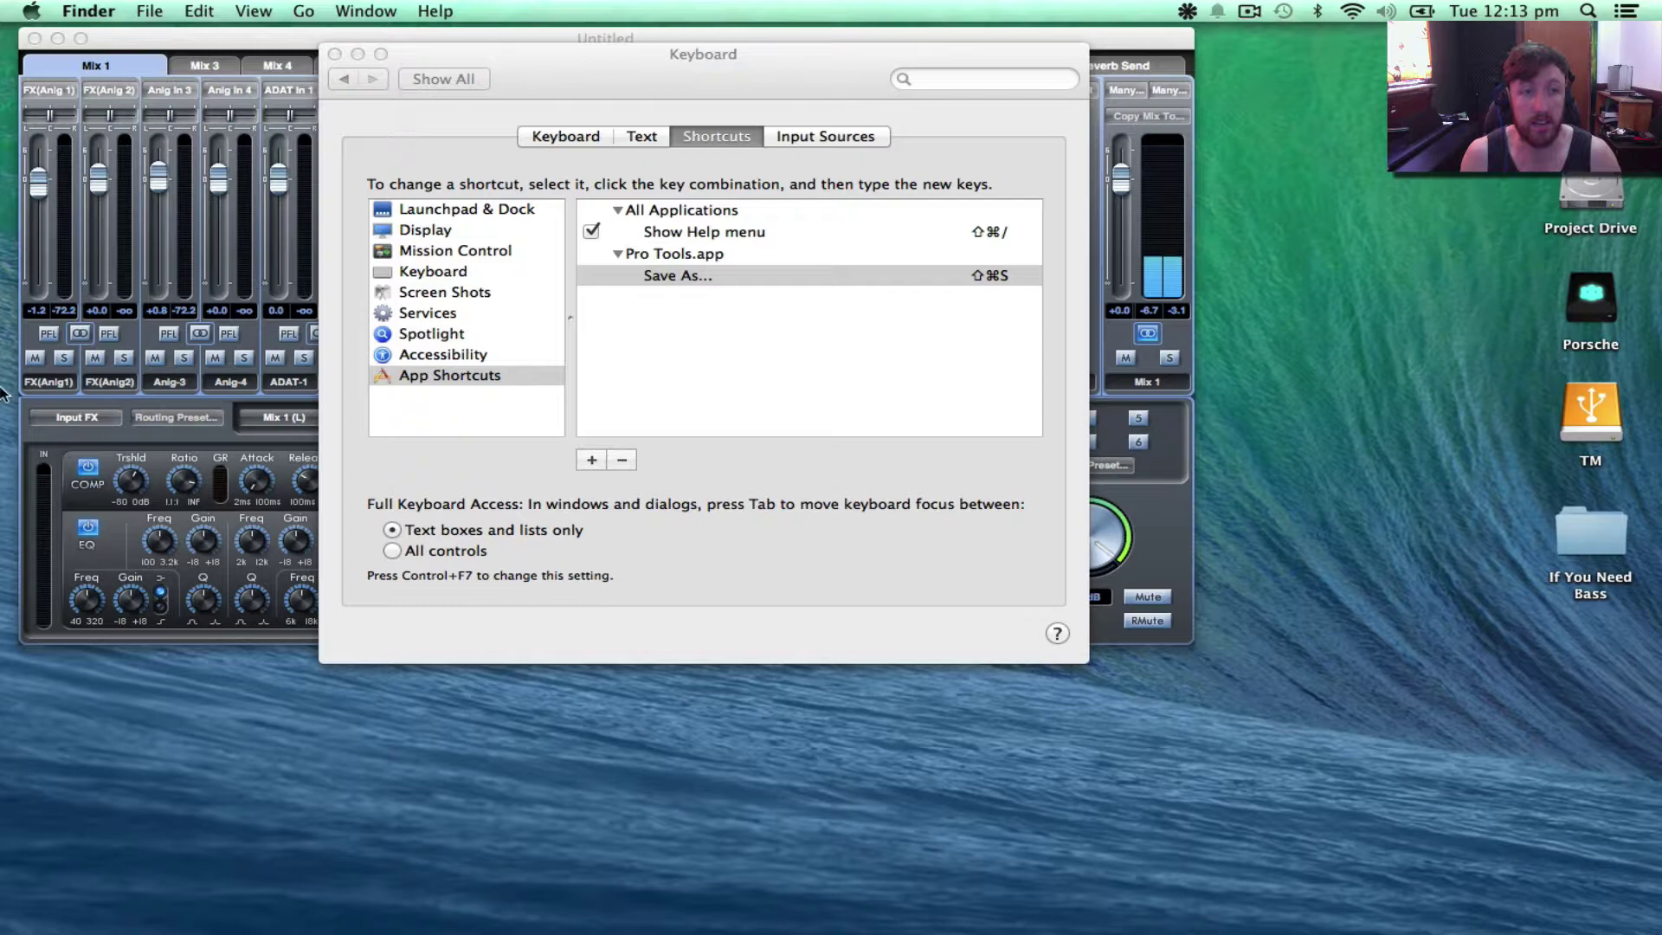
mouse_move(4, 242)
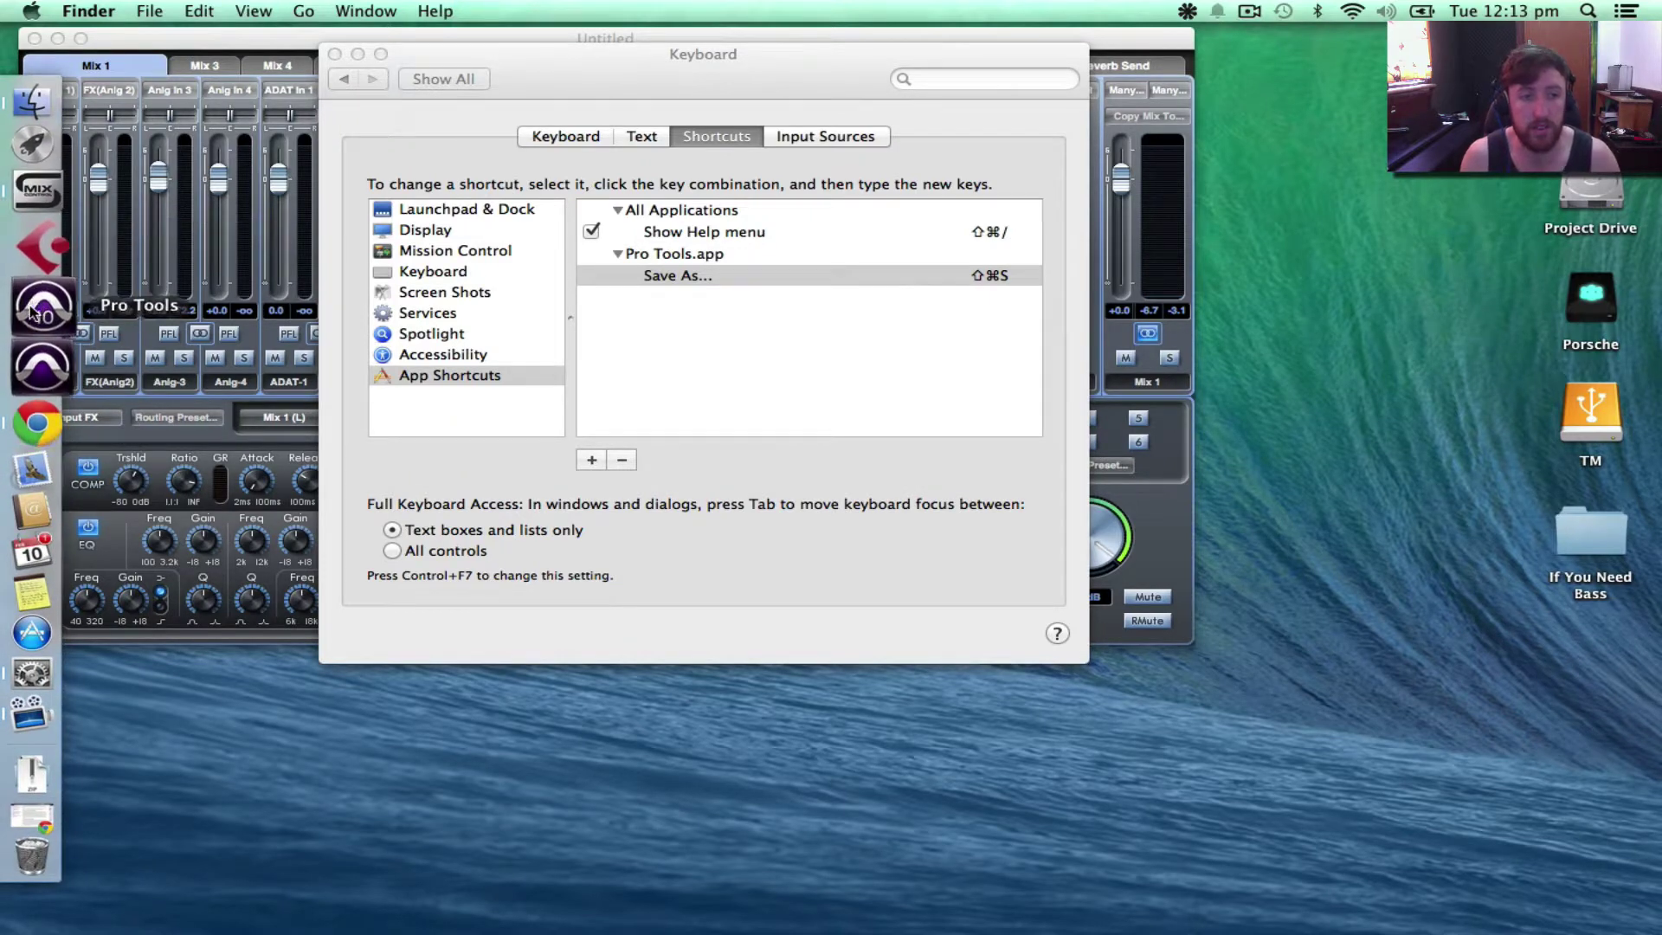
click(38, 308)
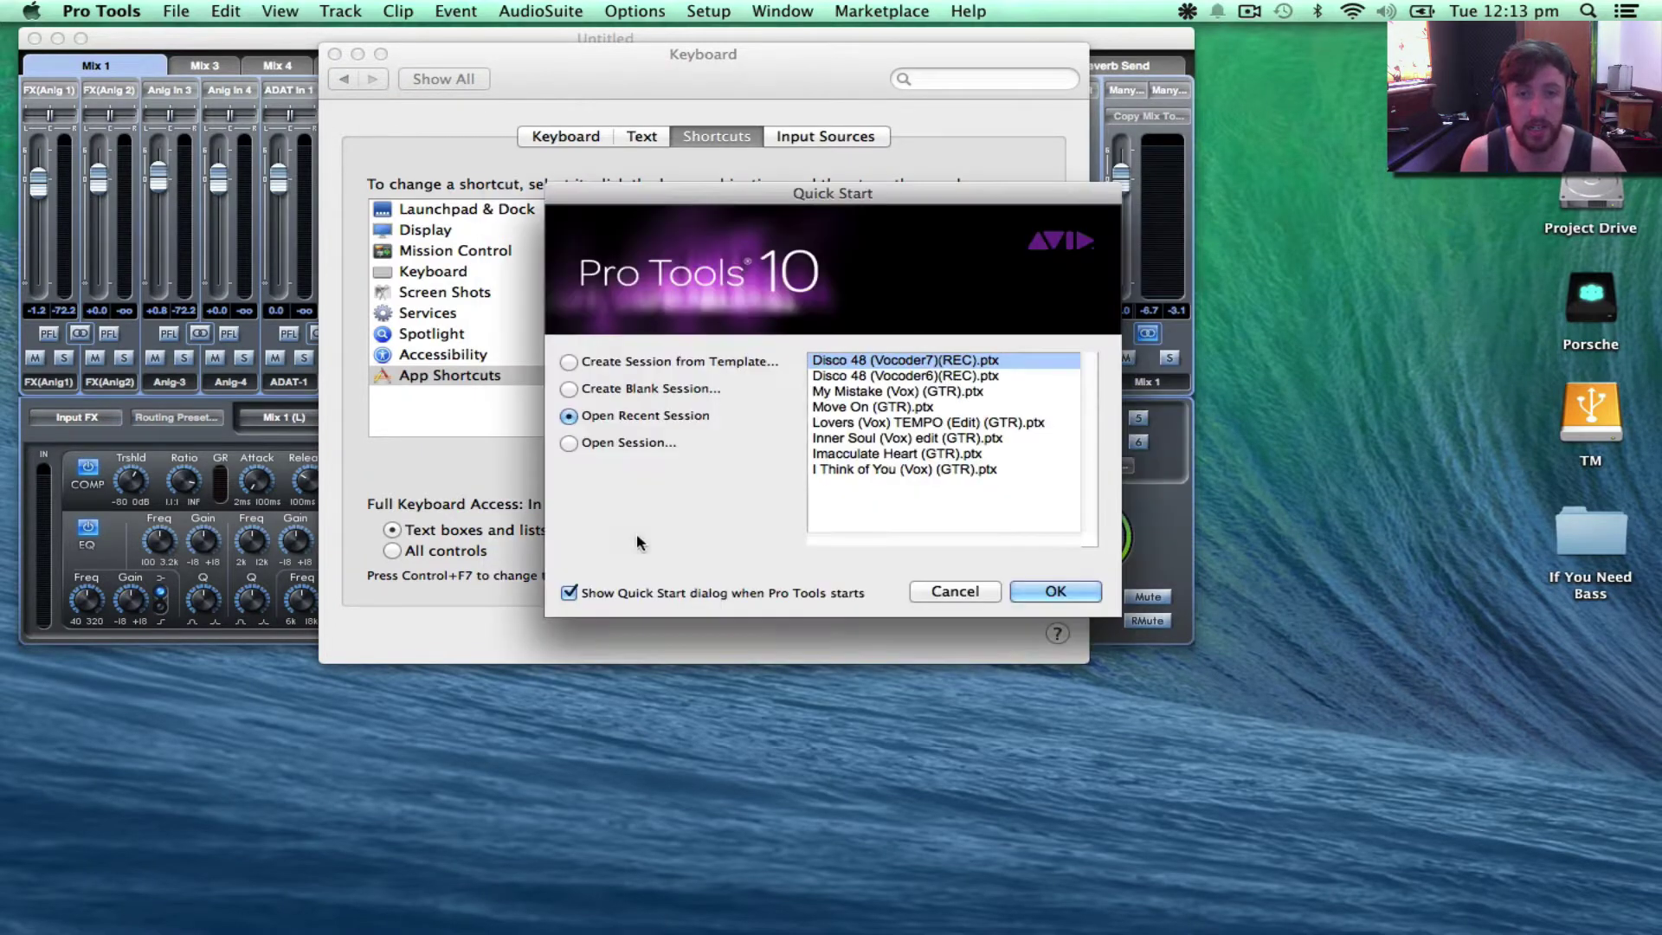
Open Keyboard Shortcuts.ptx from Project Drive > Temp, declining the Session Notes report.
click(568, 443)
click(1034, 516)
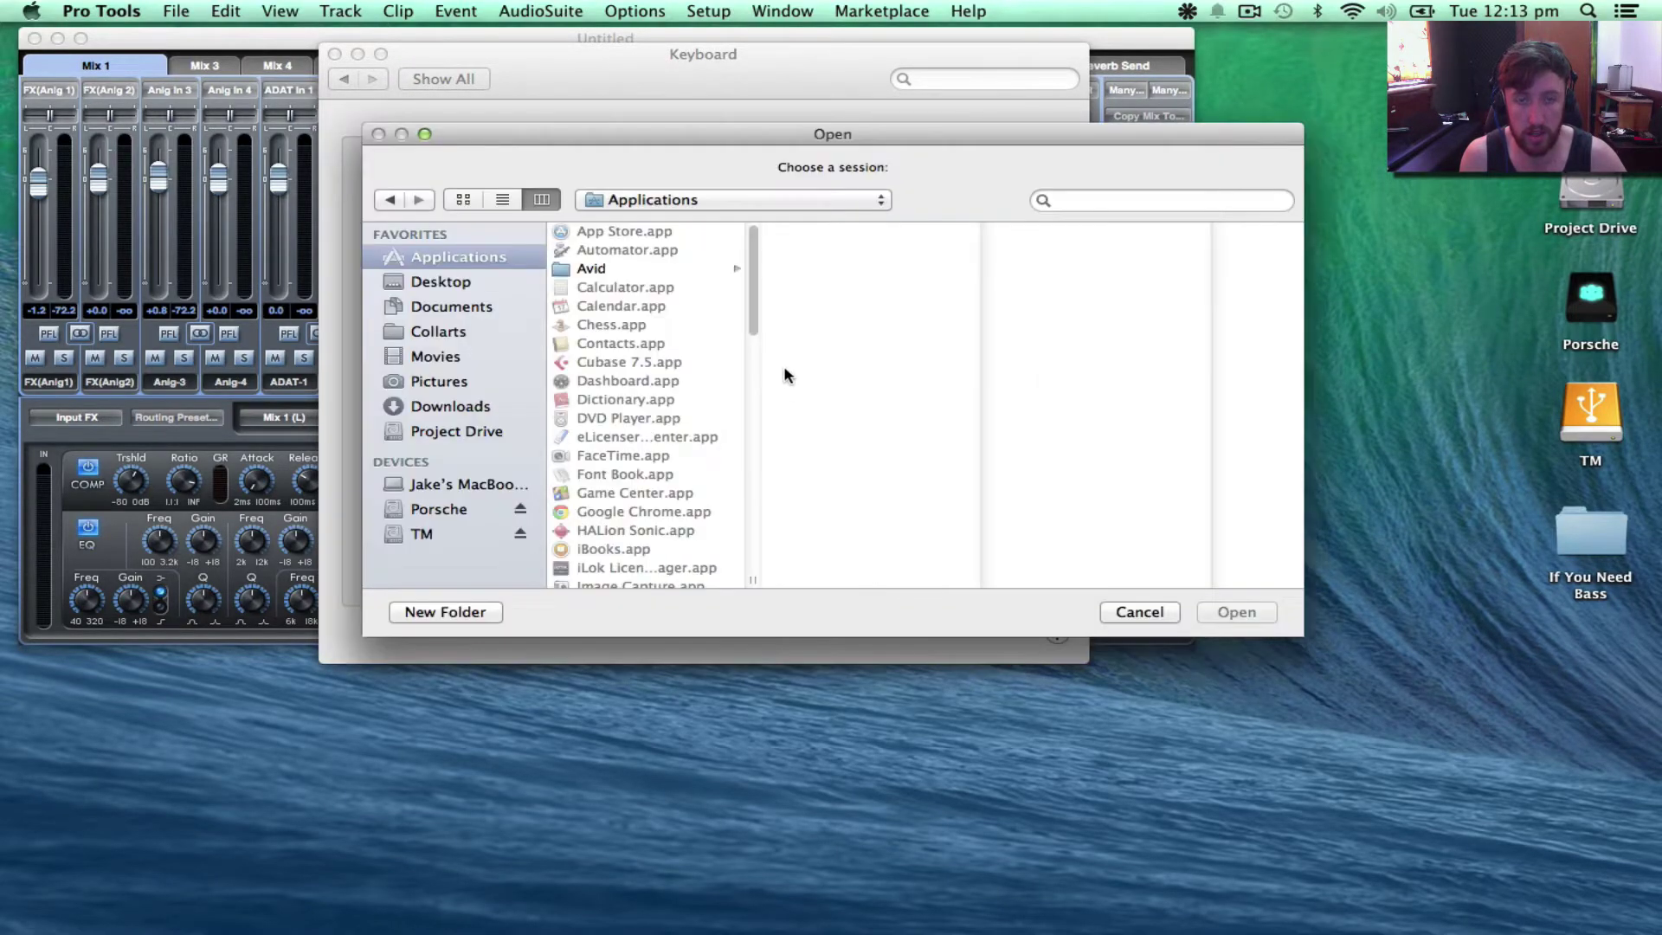
click(447, 433)
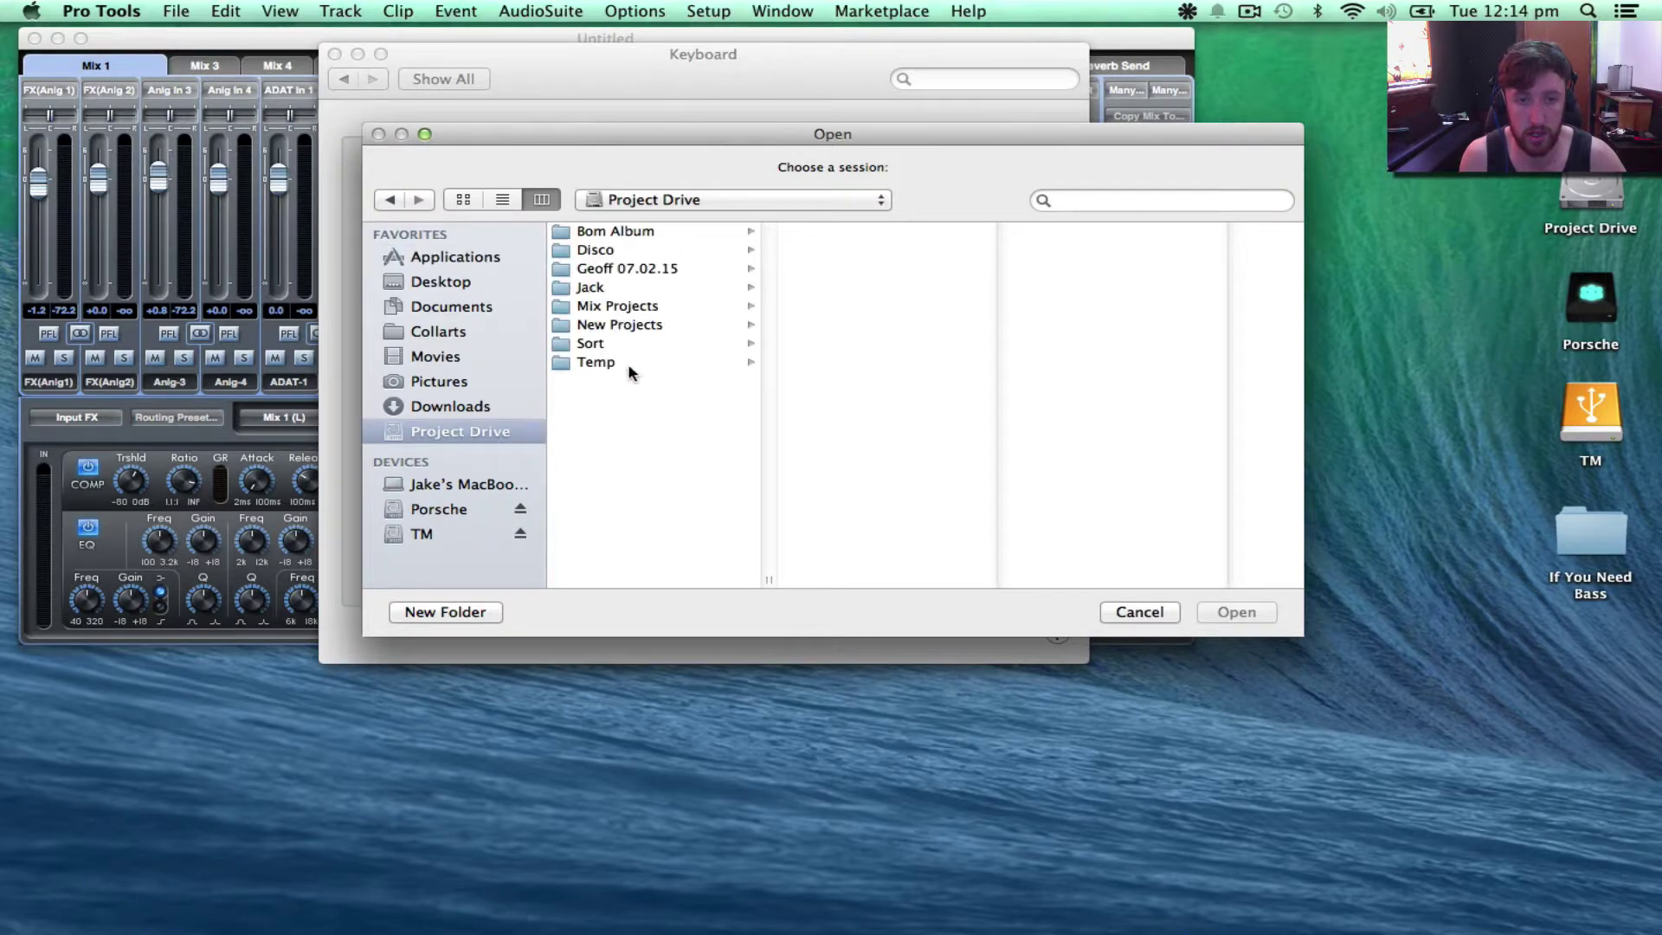
click(594, 364)
click(879, 231)
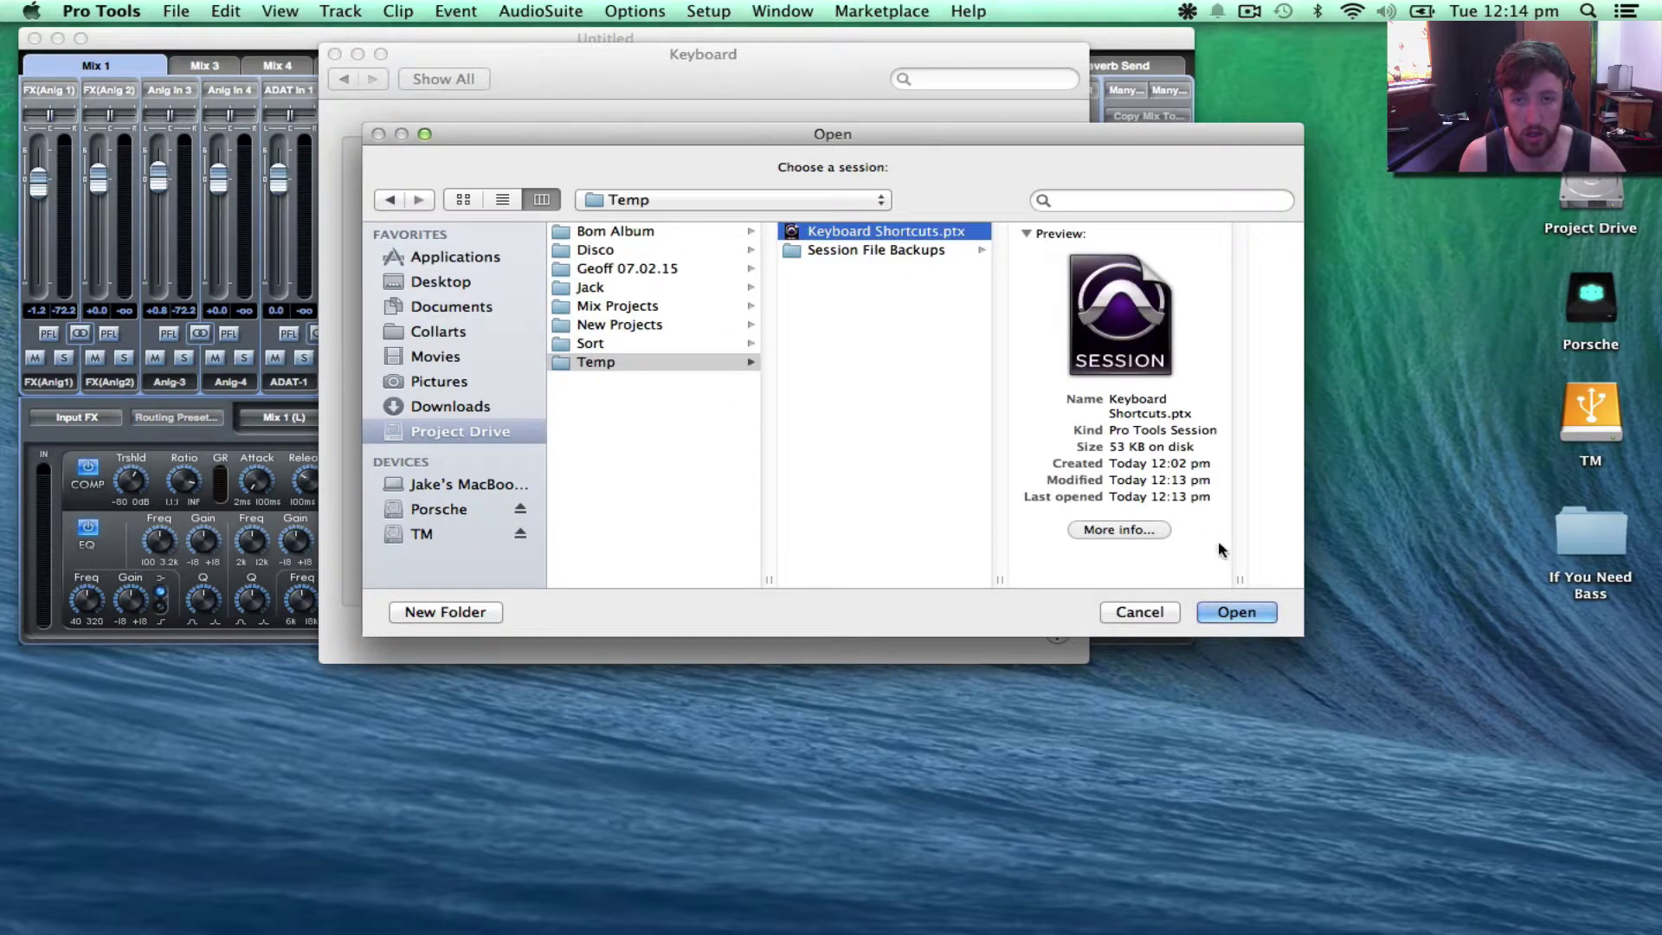
click(1236, 612)
click(931, 582)
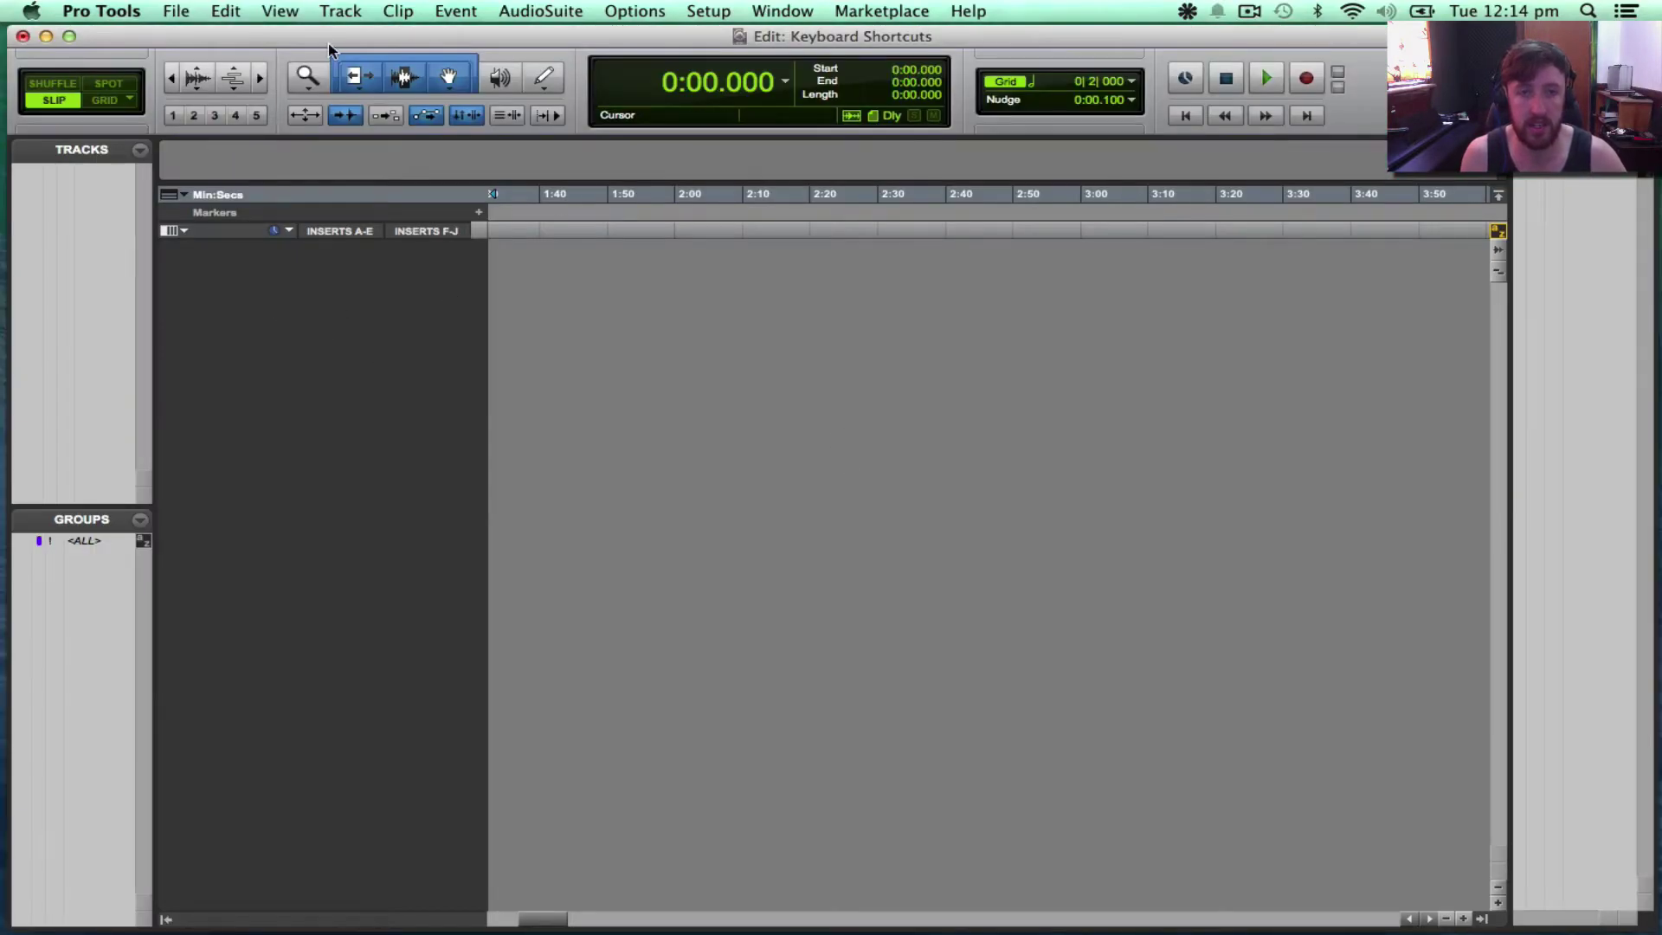
Confirm Save As... lacks a shortcut in Pro Tools 10, close Finder's All My Files window, reopen System Preferences.
click(177, 11)
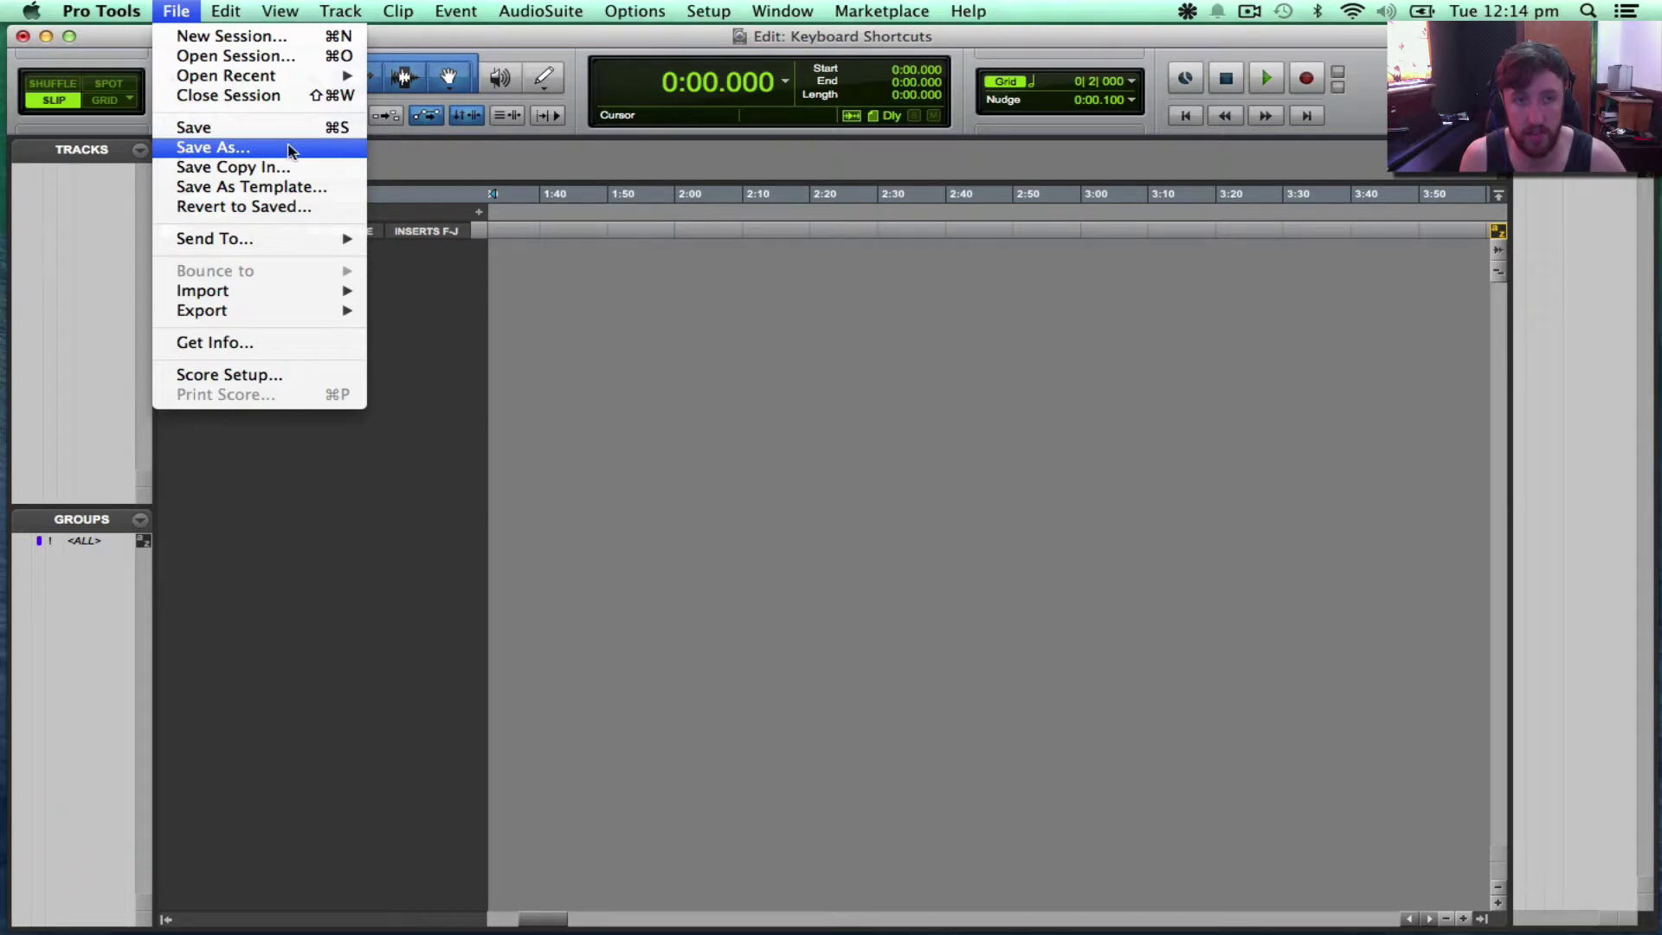
click(705, 445)
mouse_move(3, 344)
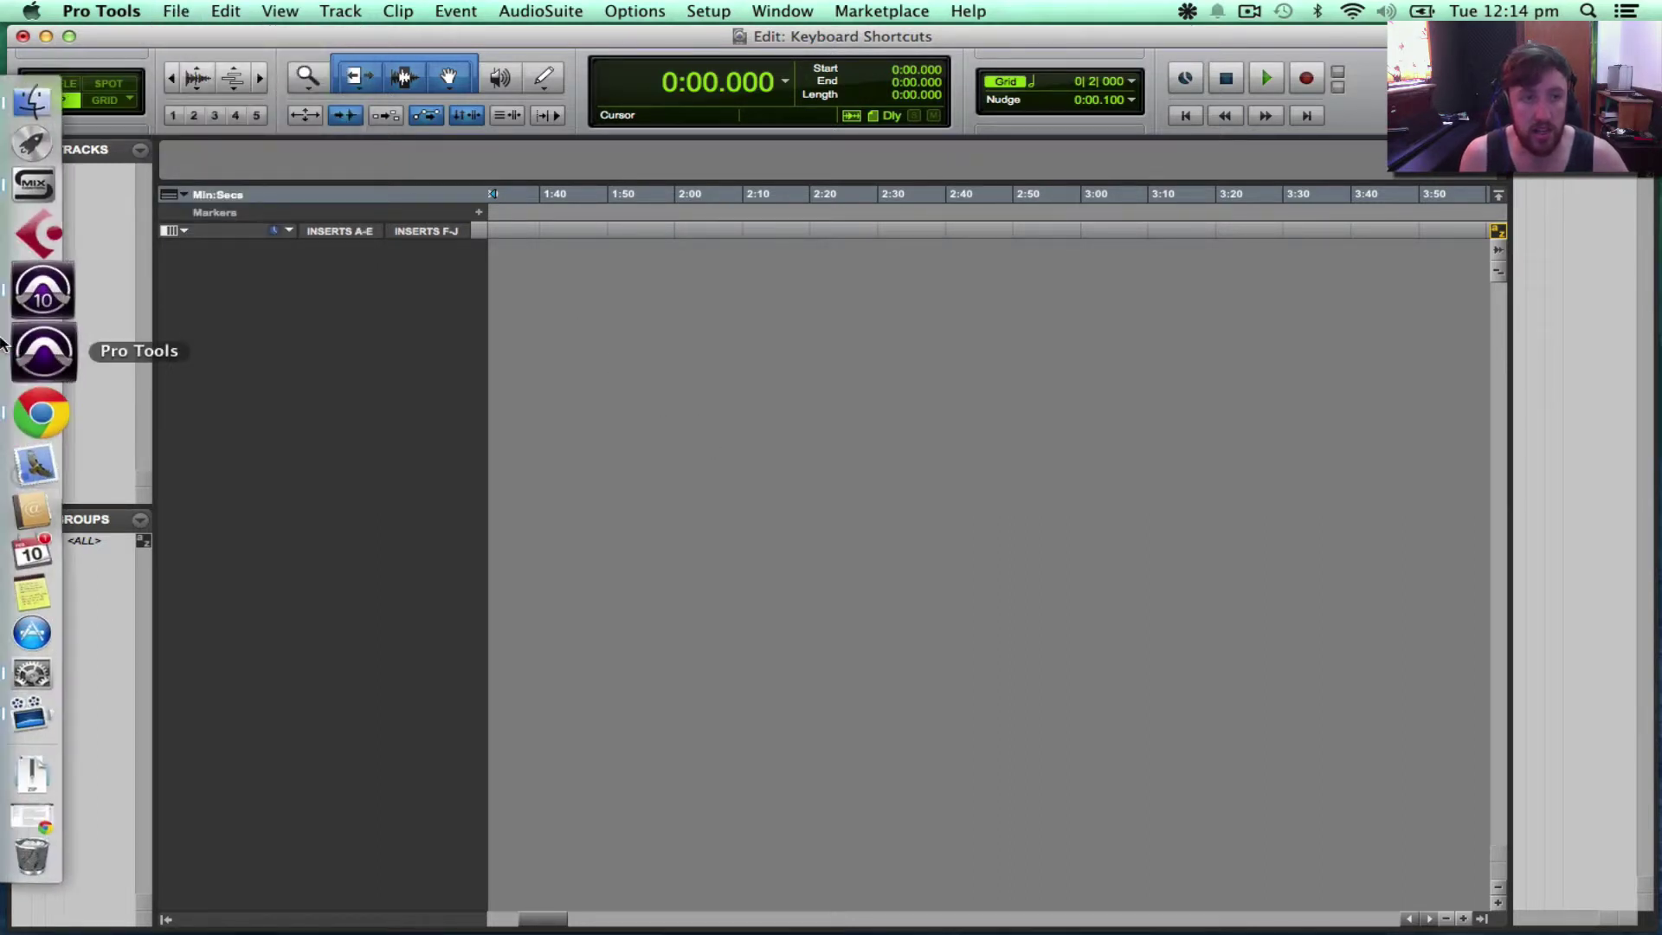
click(35, 121)
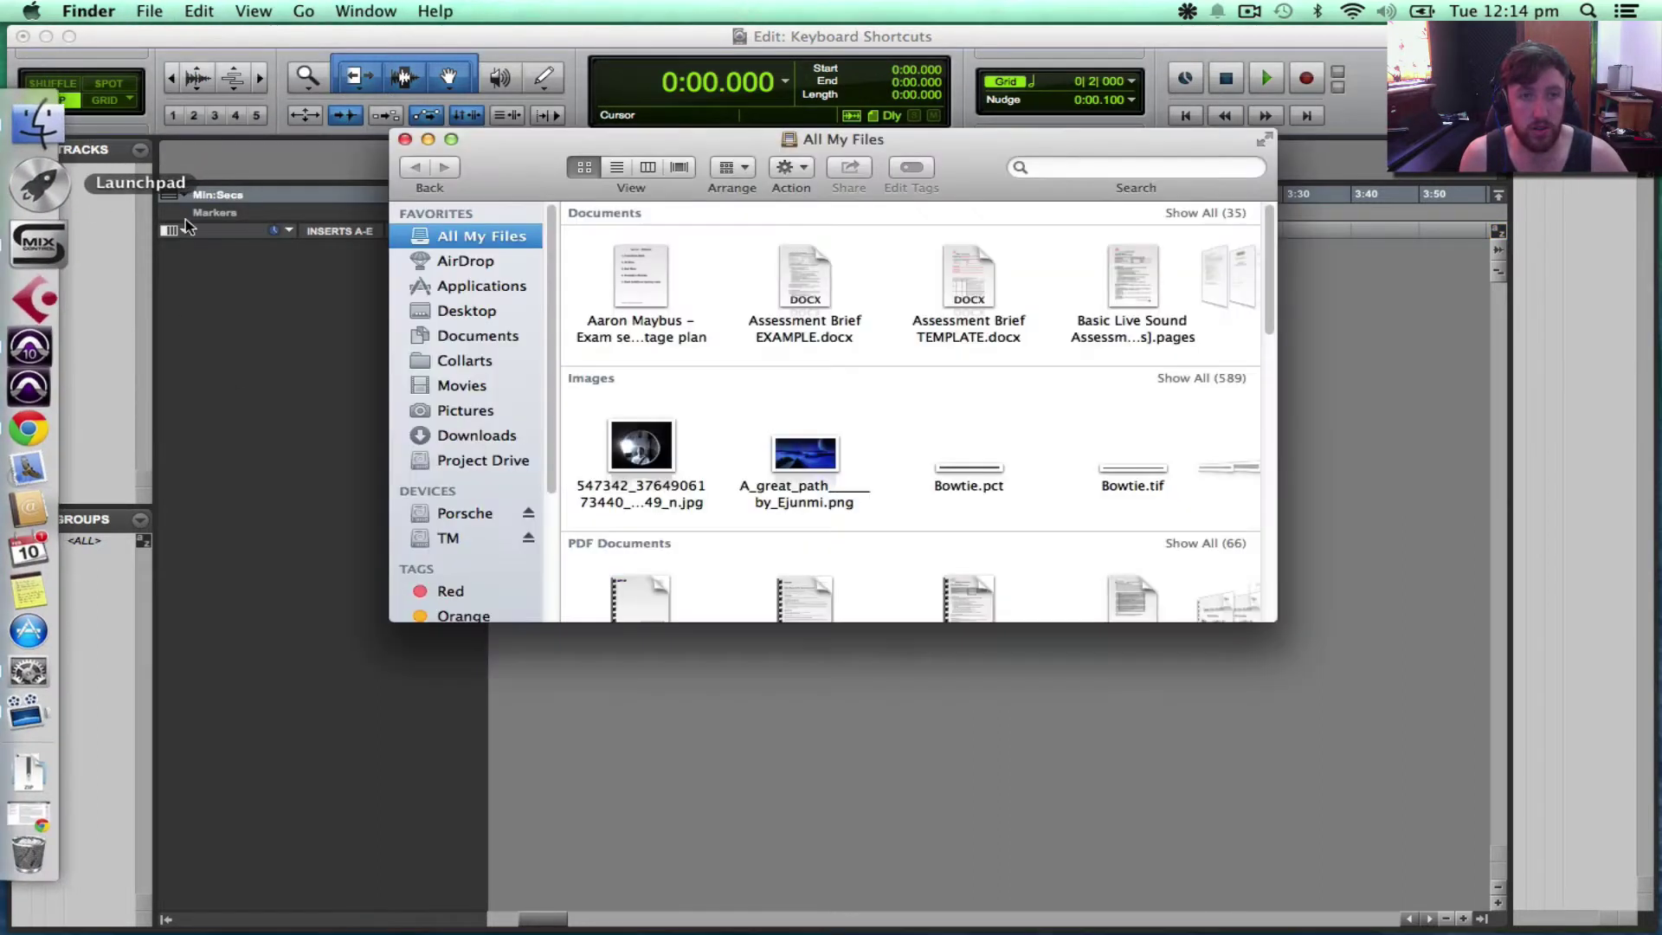
click(404, 139)
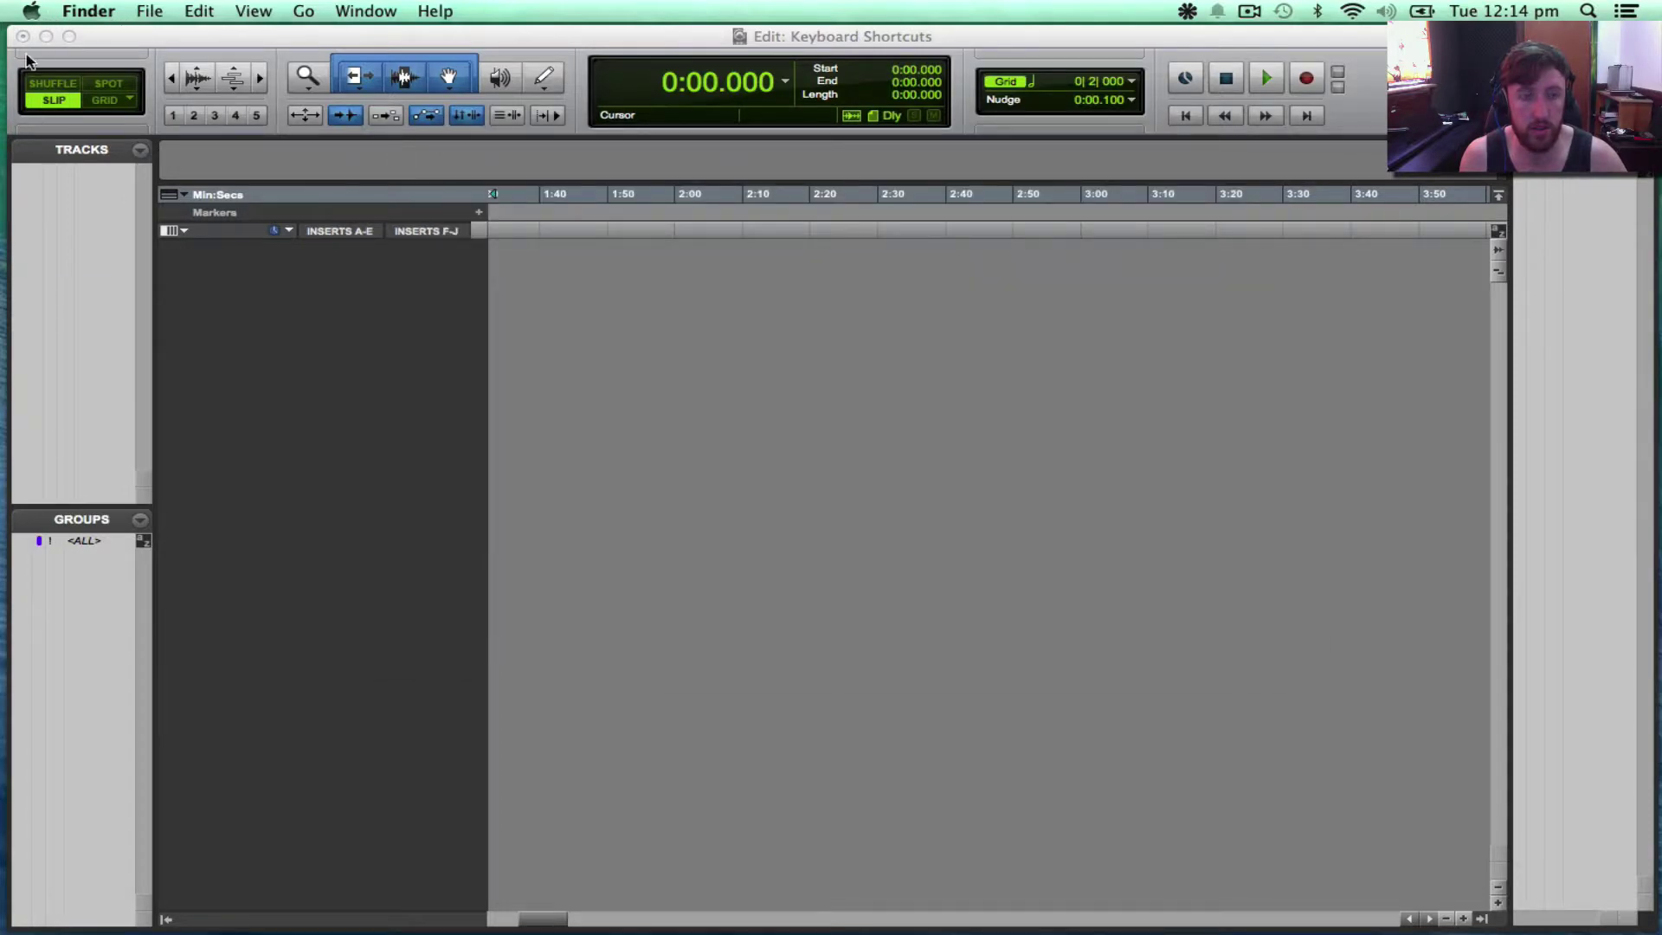
click(31, 10)
click(122, 110)
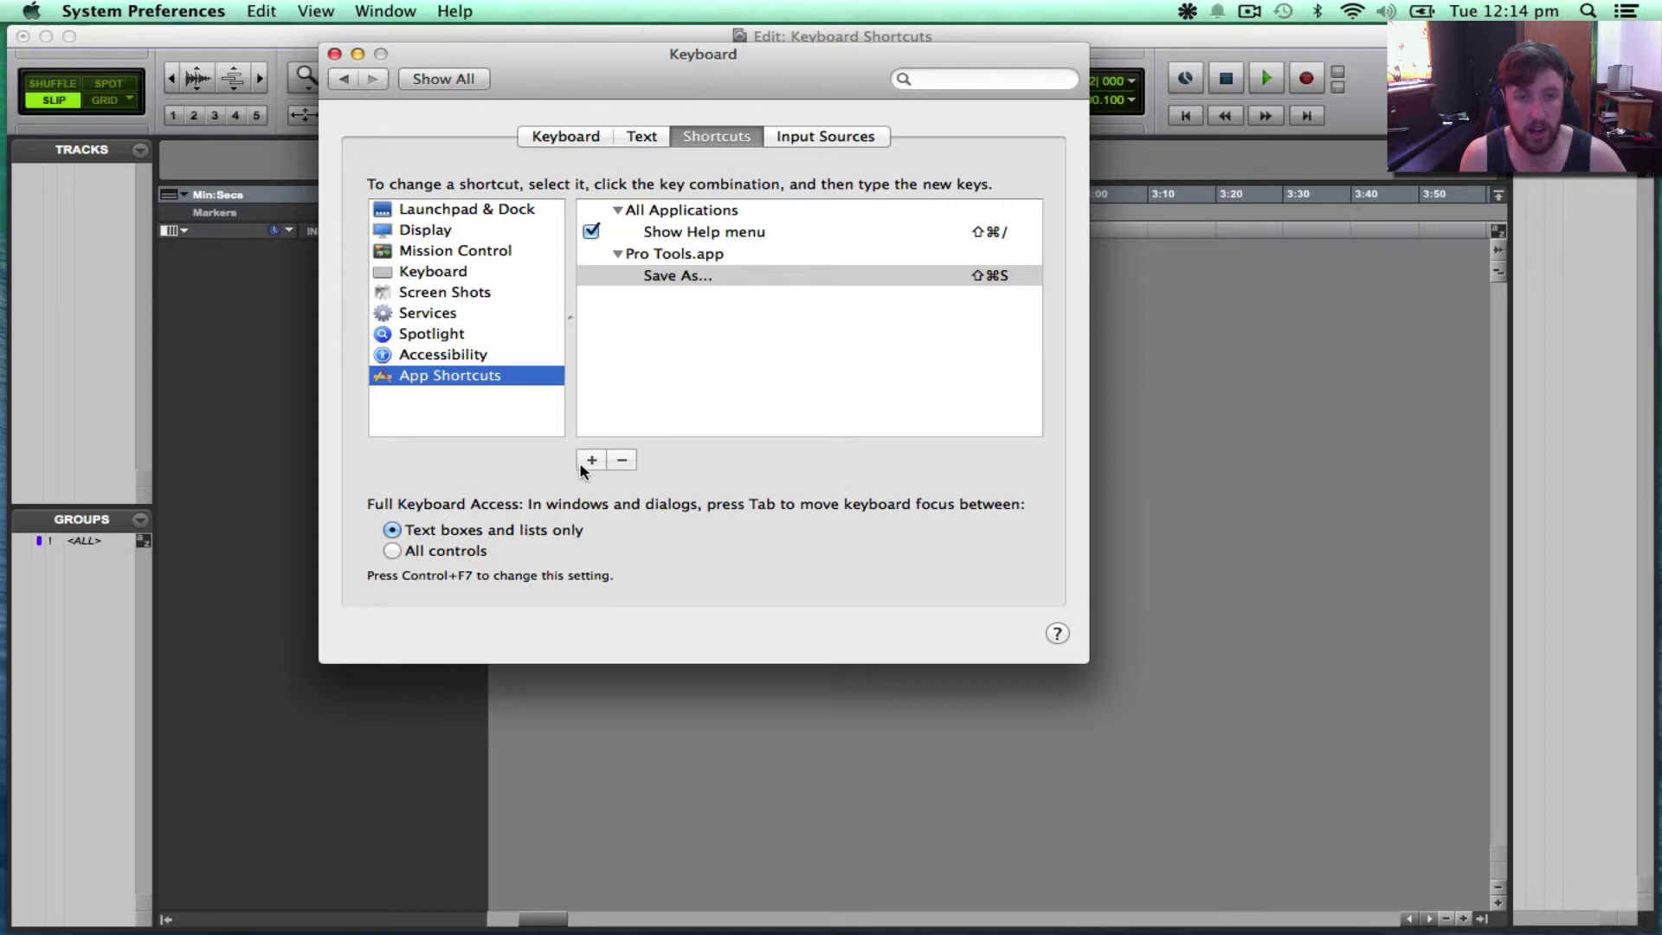
Add a new app shortcut and scroll its Application list toward Other….
click(592, 459)
click(767, 138)
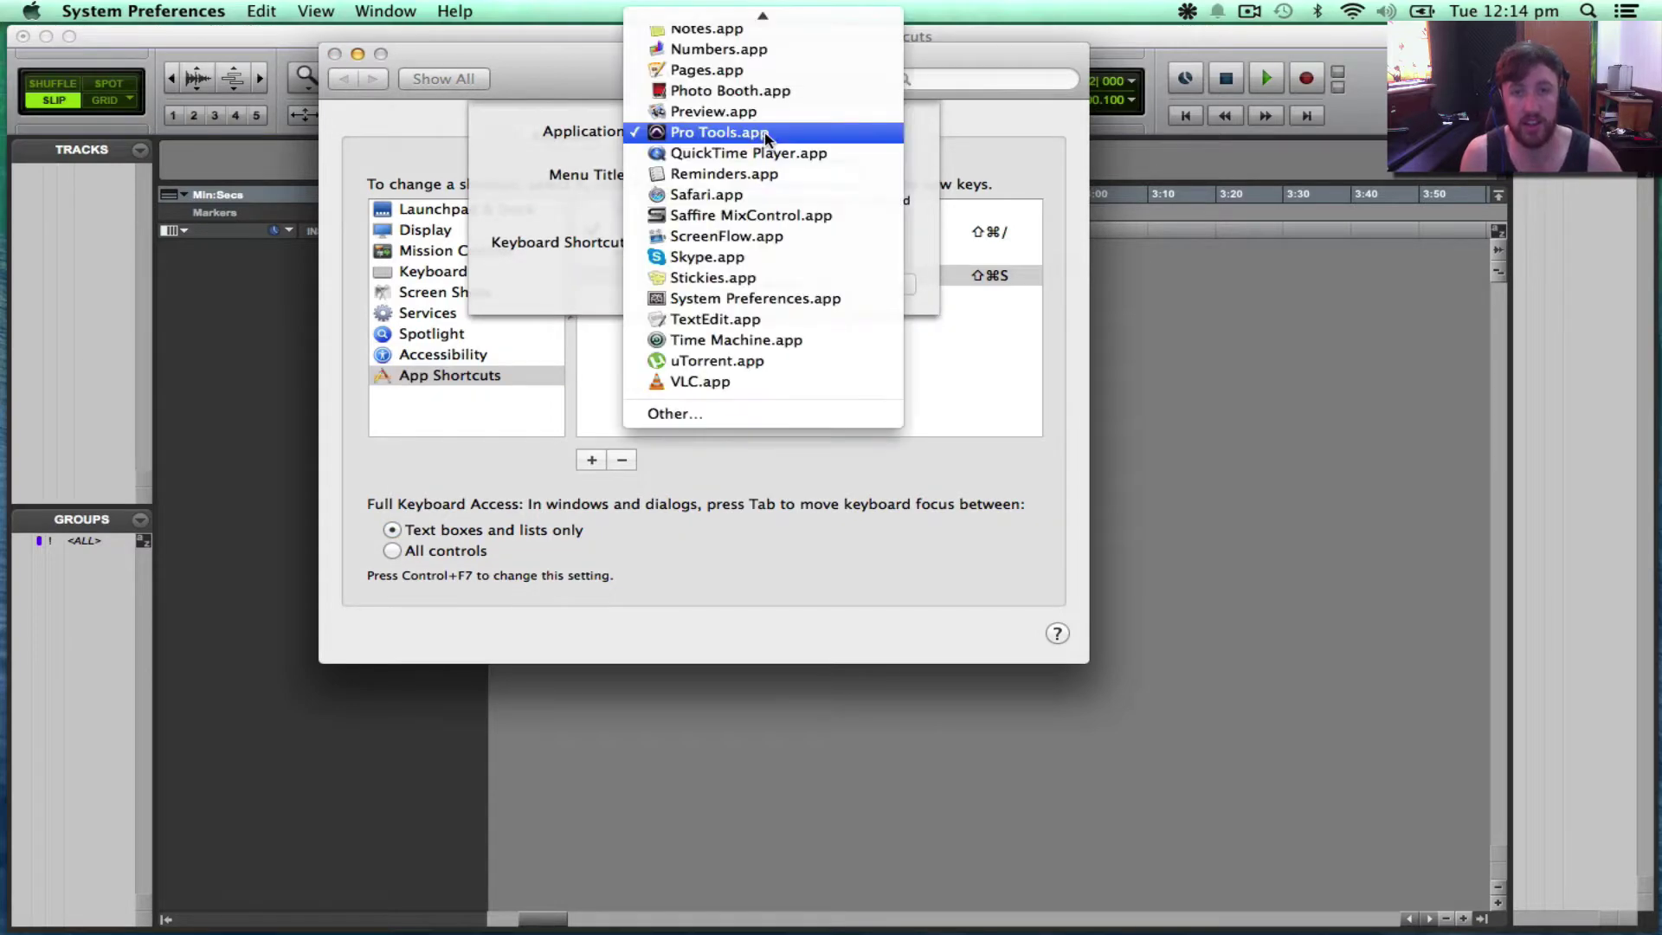
scroll(756, 109, up, 2)
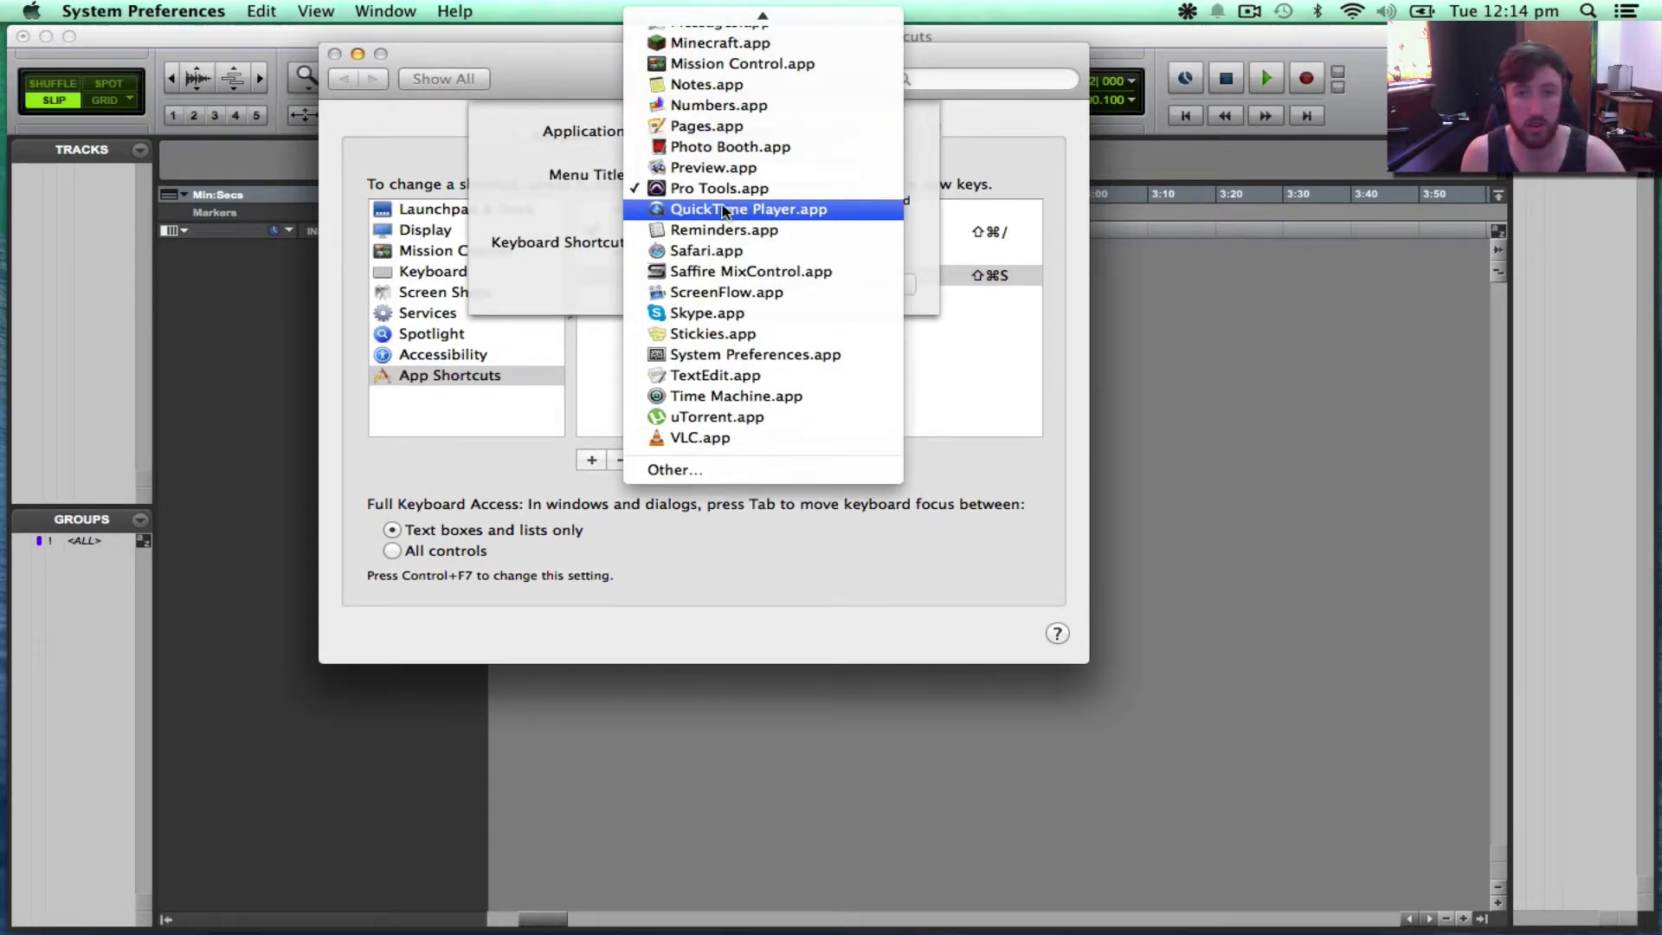
scroll(723, 177, up, 10)
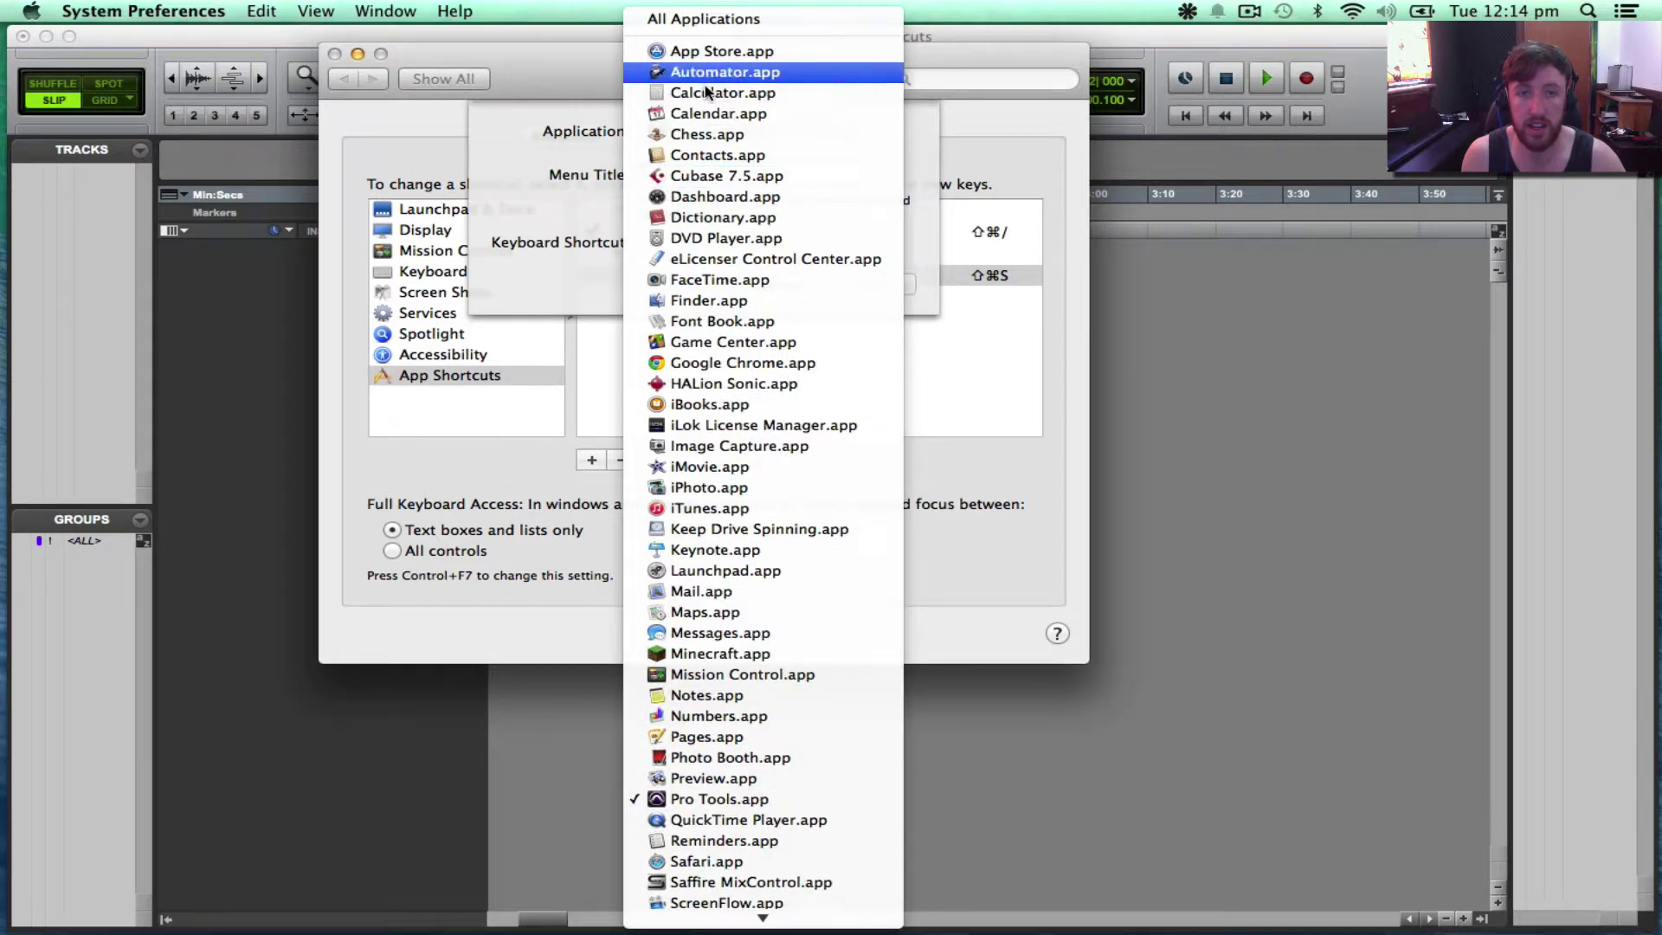
scroll(727, 216, down, 3)
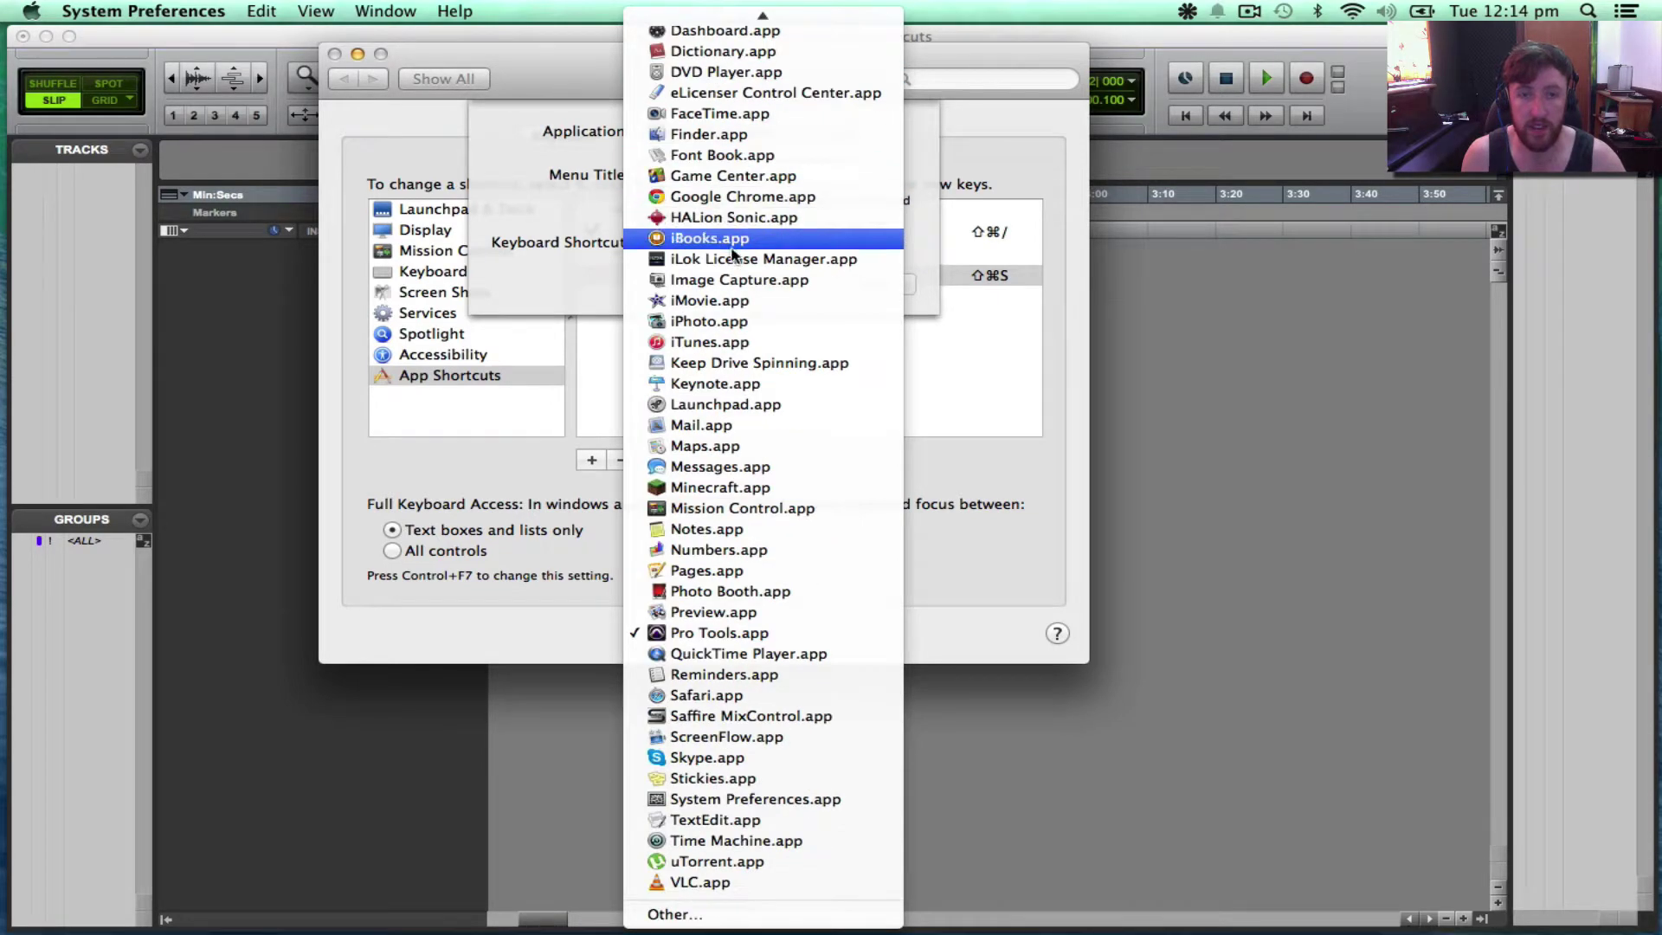
Target the shortcut at Pro Tools.app version 10.3.9 in Applications > Avid > Pro Tools.
click(674, 915)
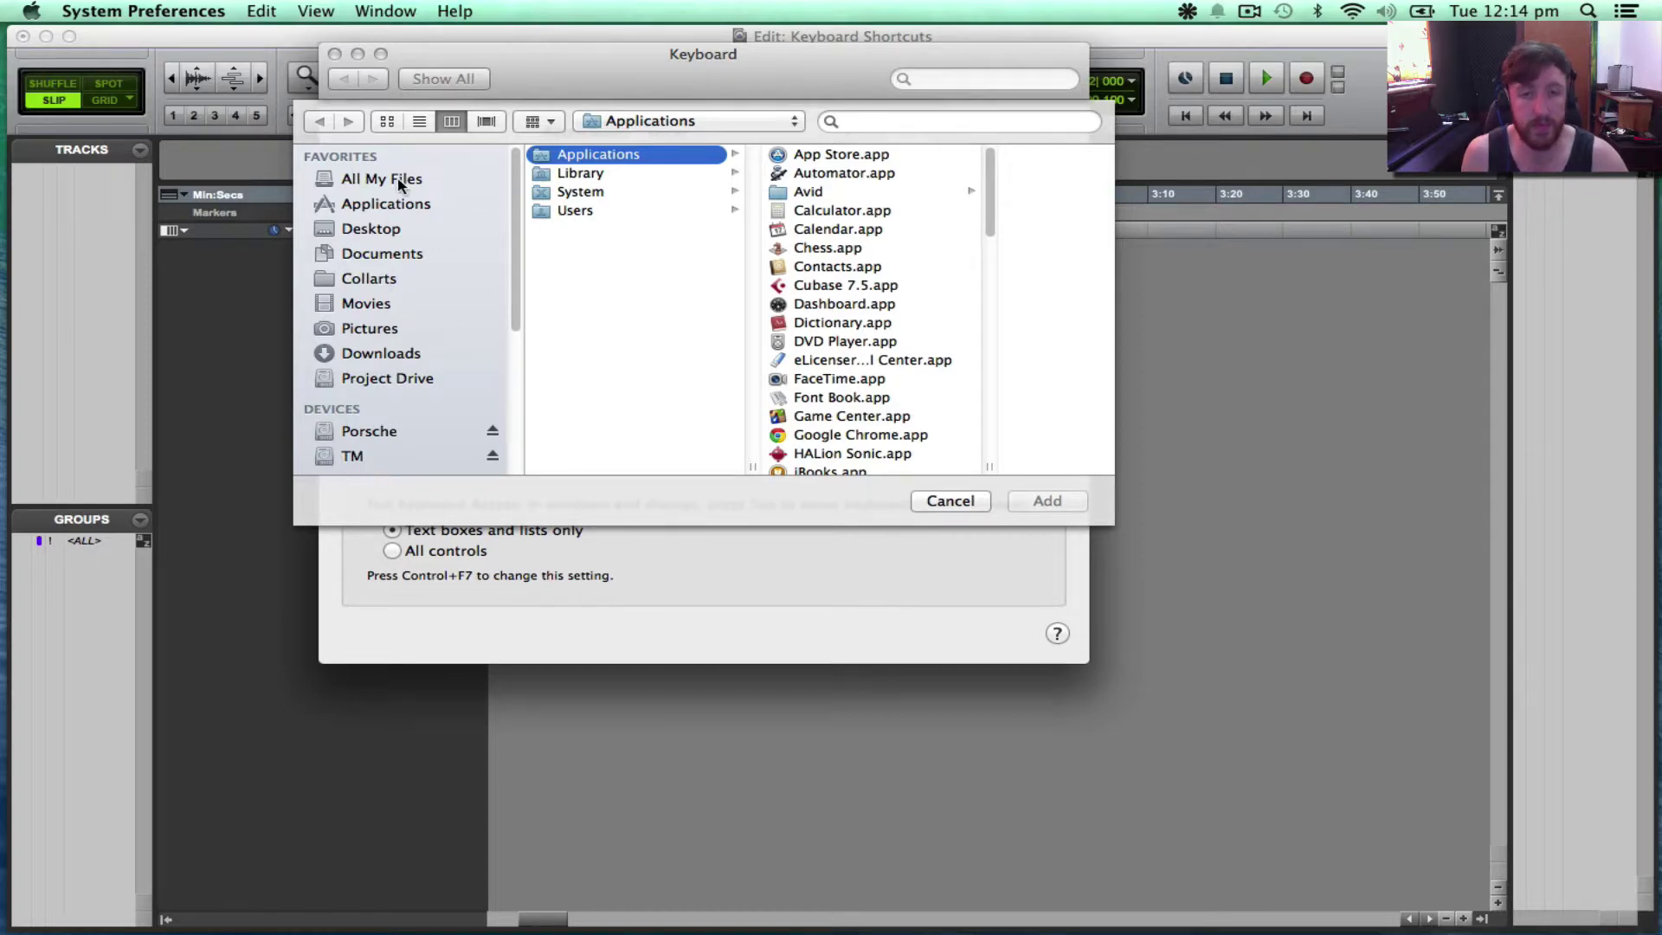
drag(990, 184, 969, 380)
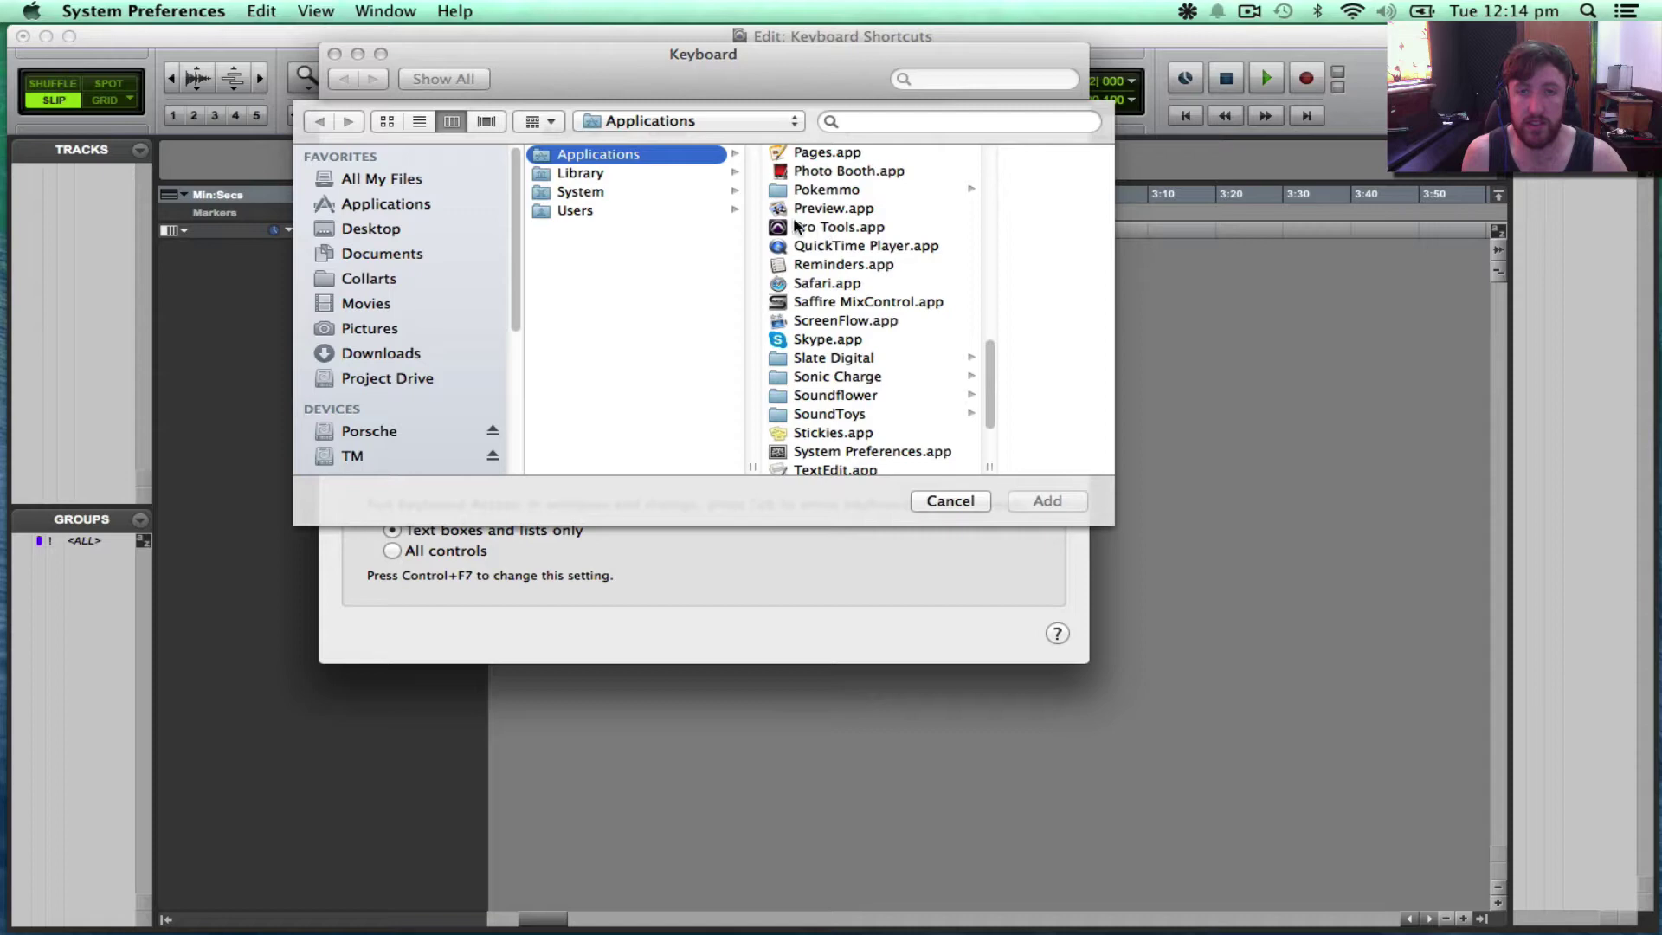
click(825, 229)
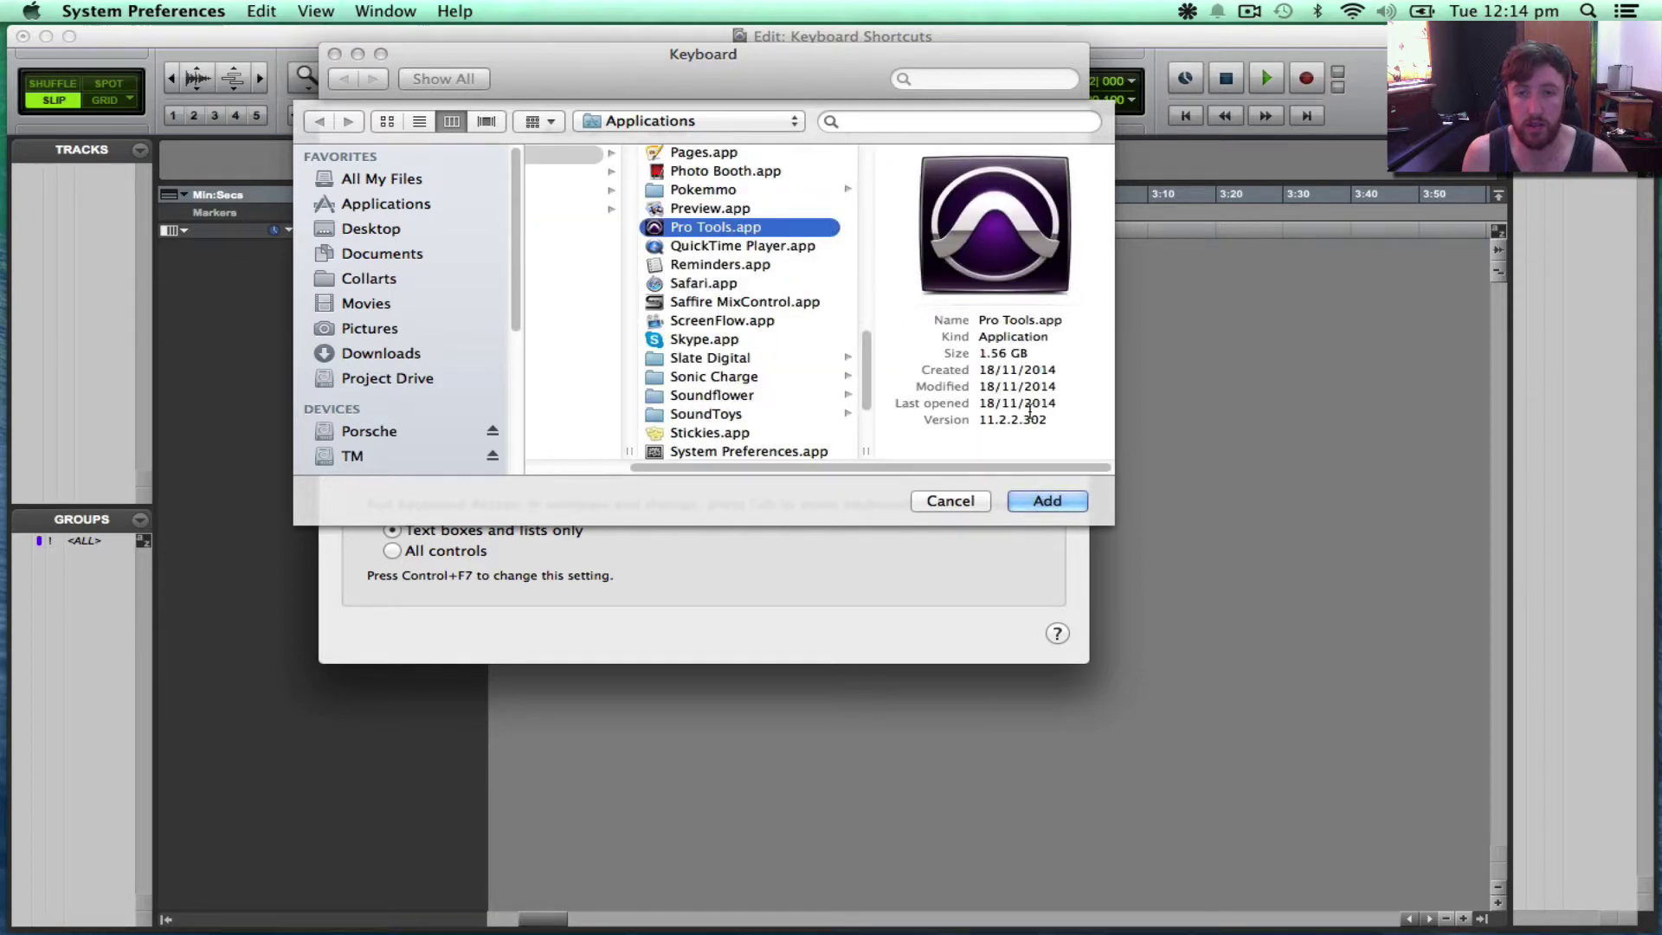
drag(868, 355, 862, 169)
click(703, 196)
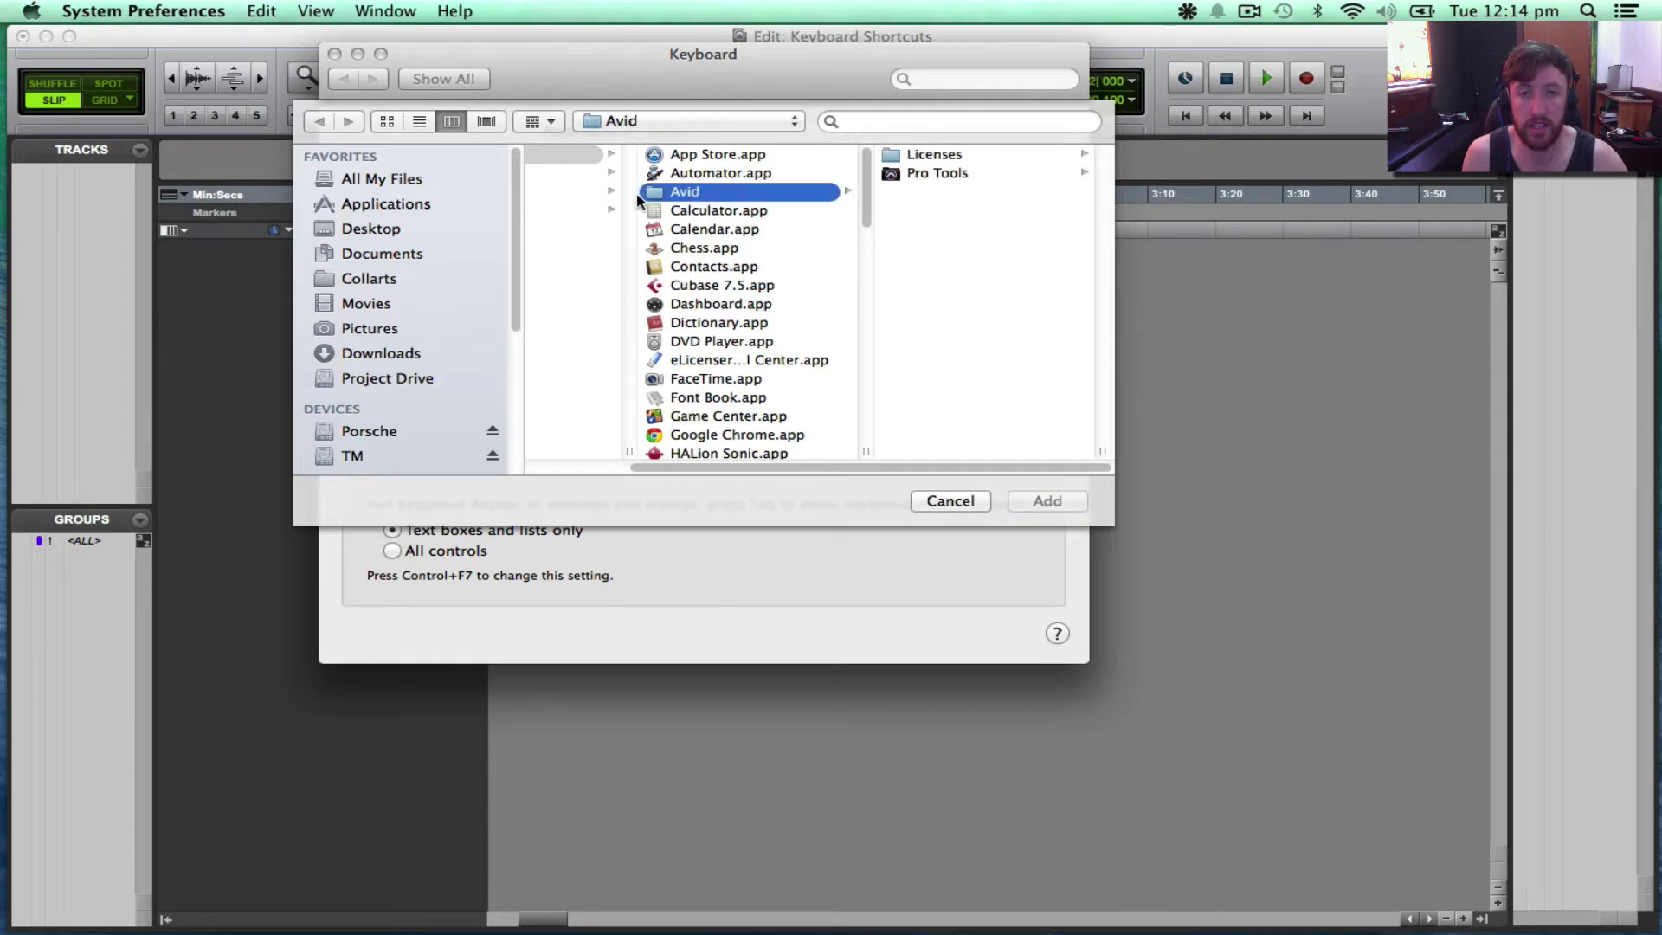
click(921, 175)
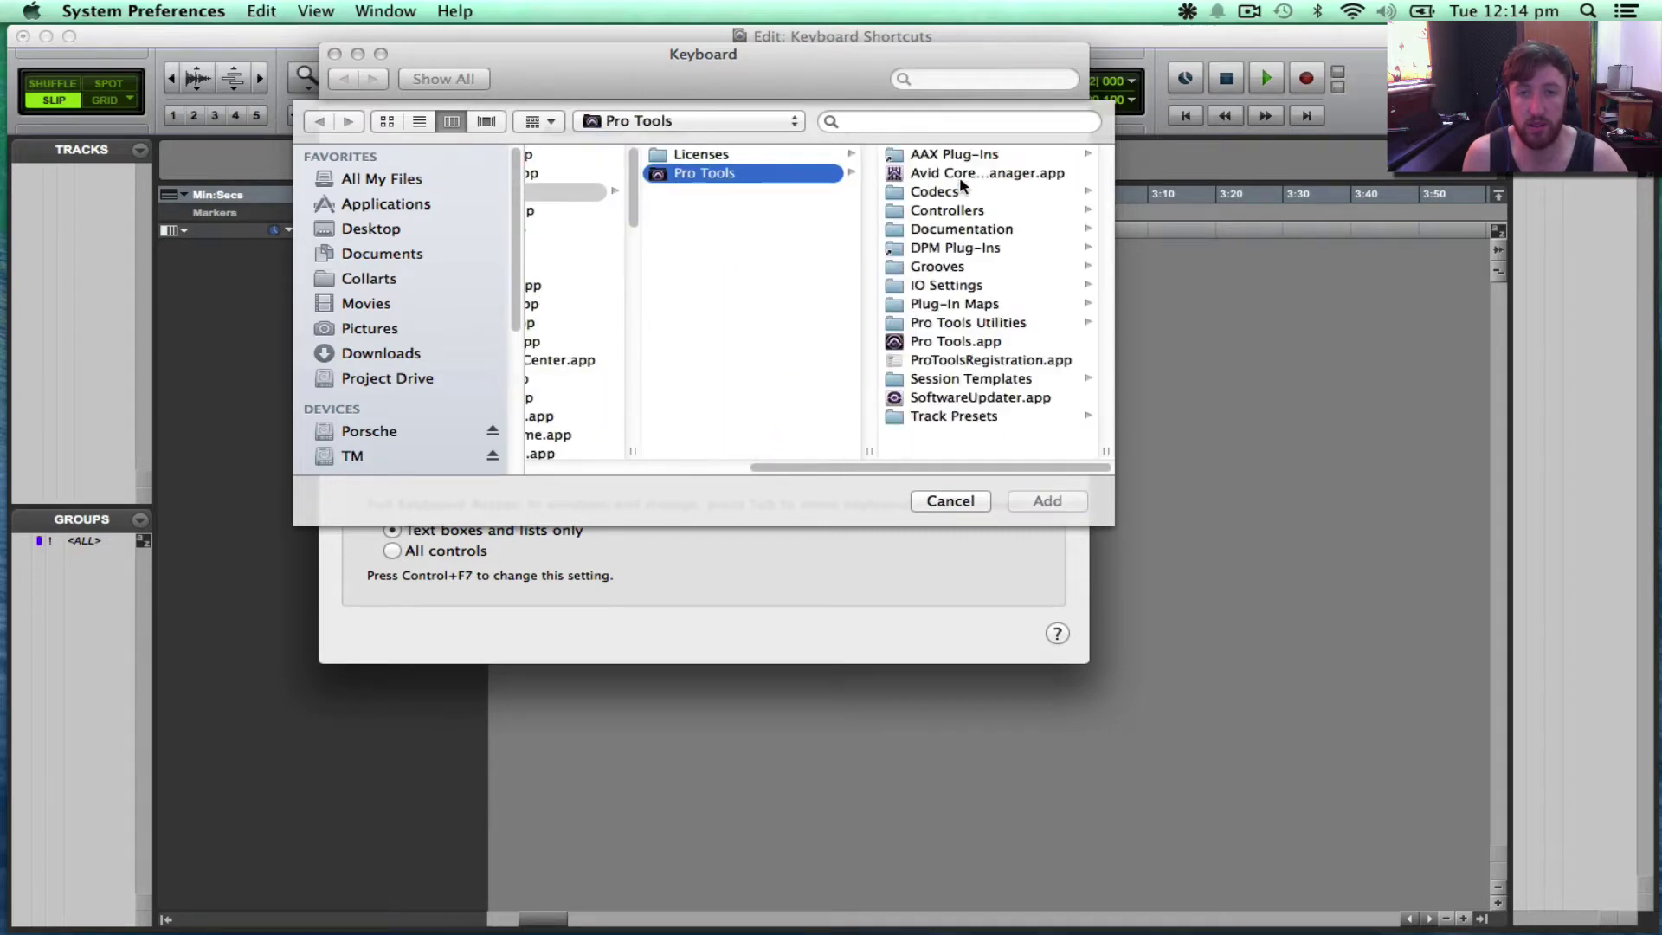
click(943, 342)
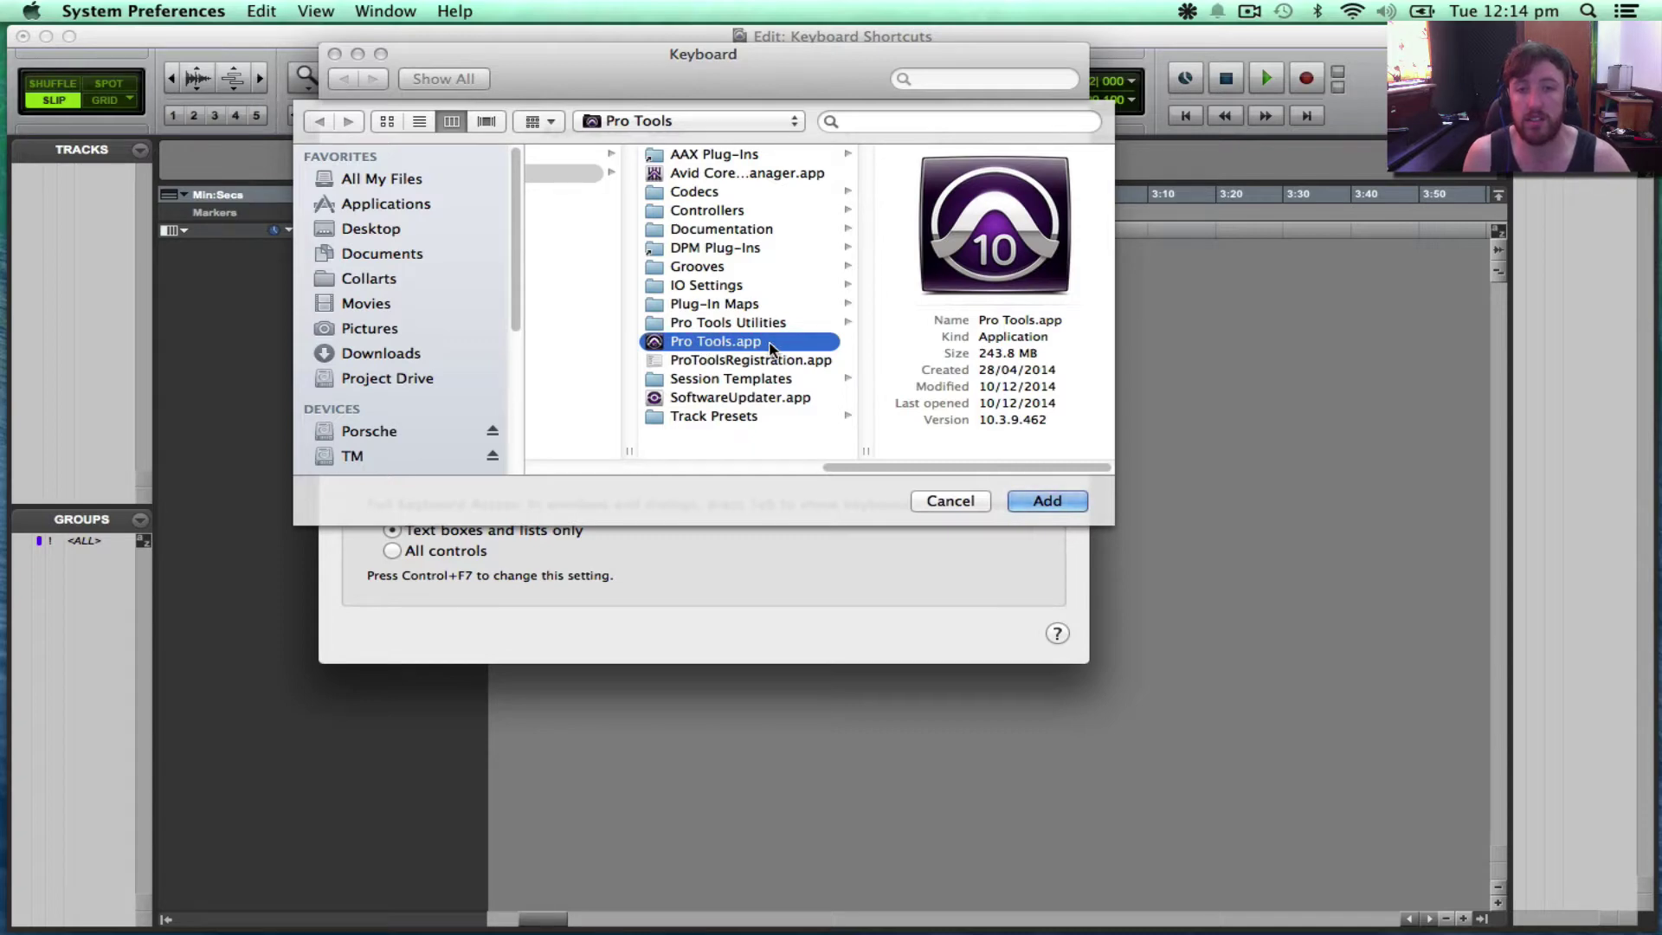
click(1048, 502)
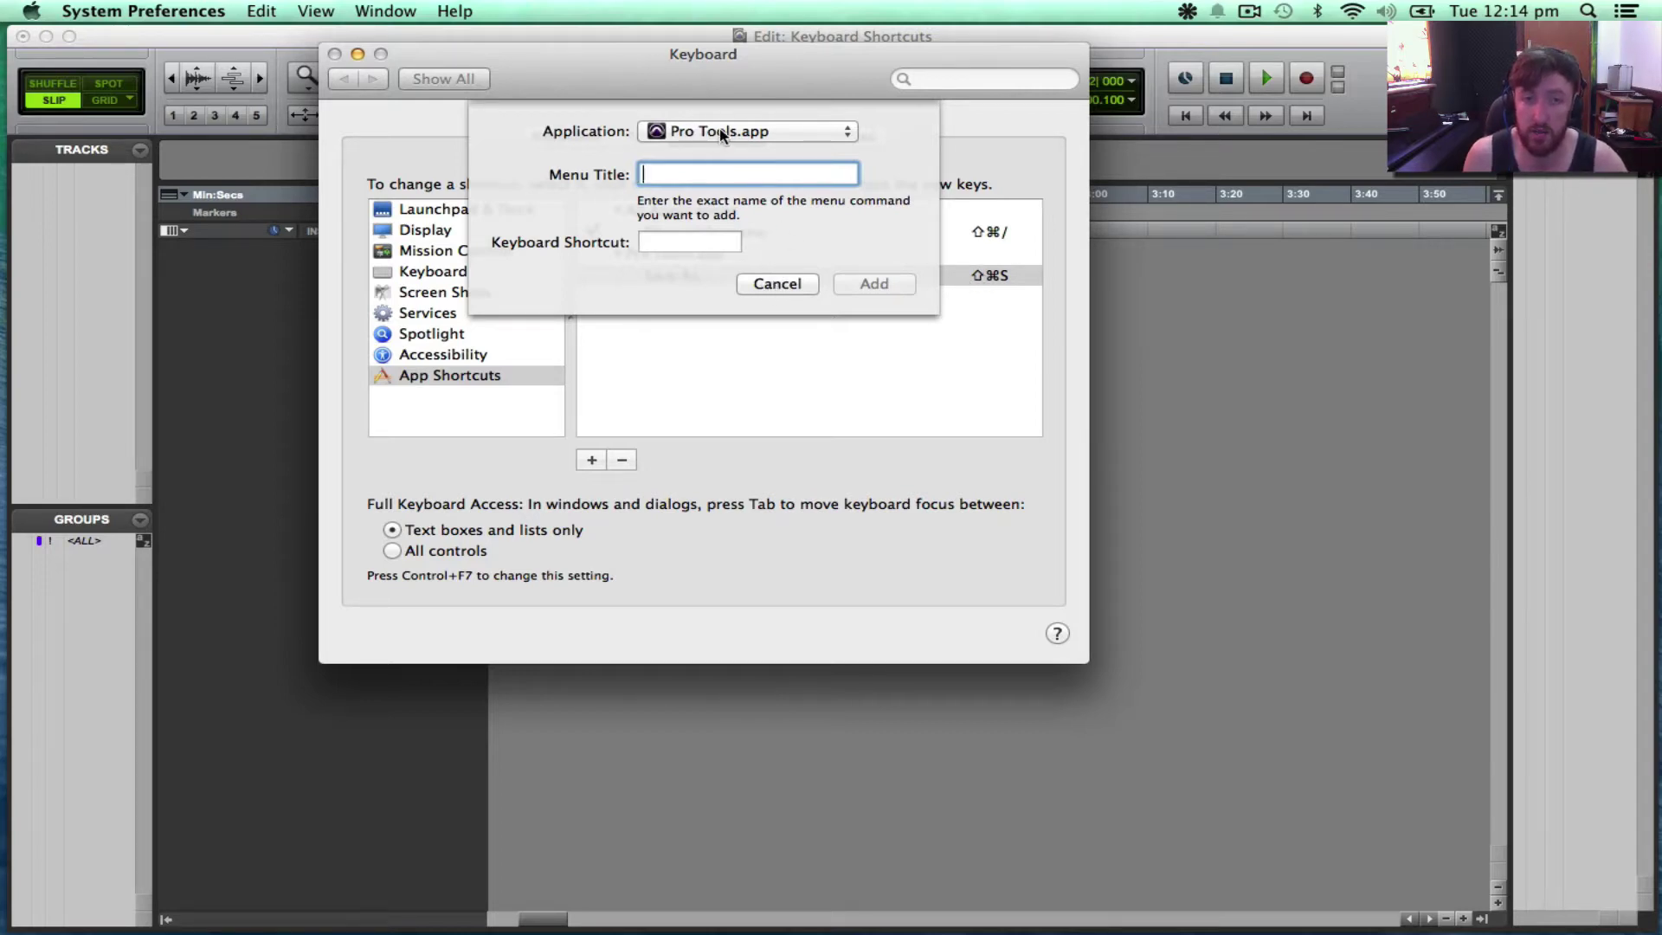
Cancel the pending new app shortcut in Keyboard preferences.
mouse_move(7, 232)
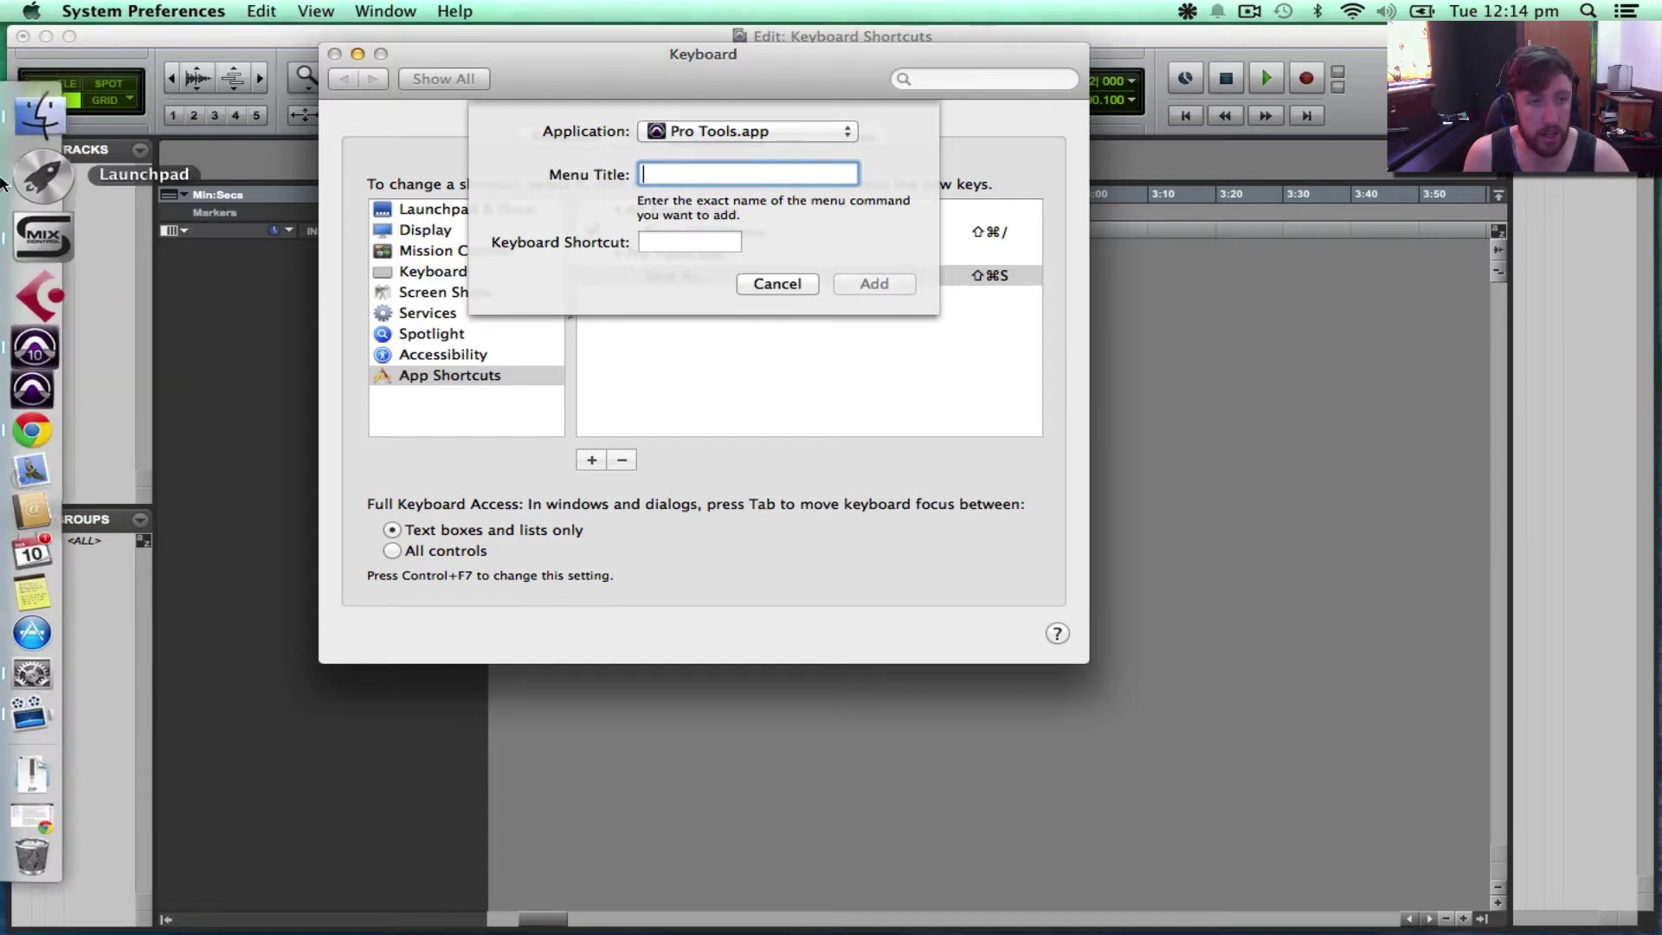
click(26, 153)
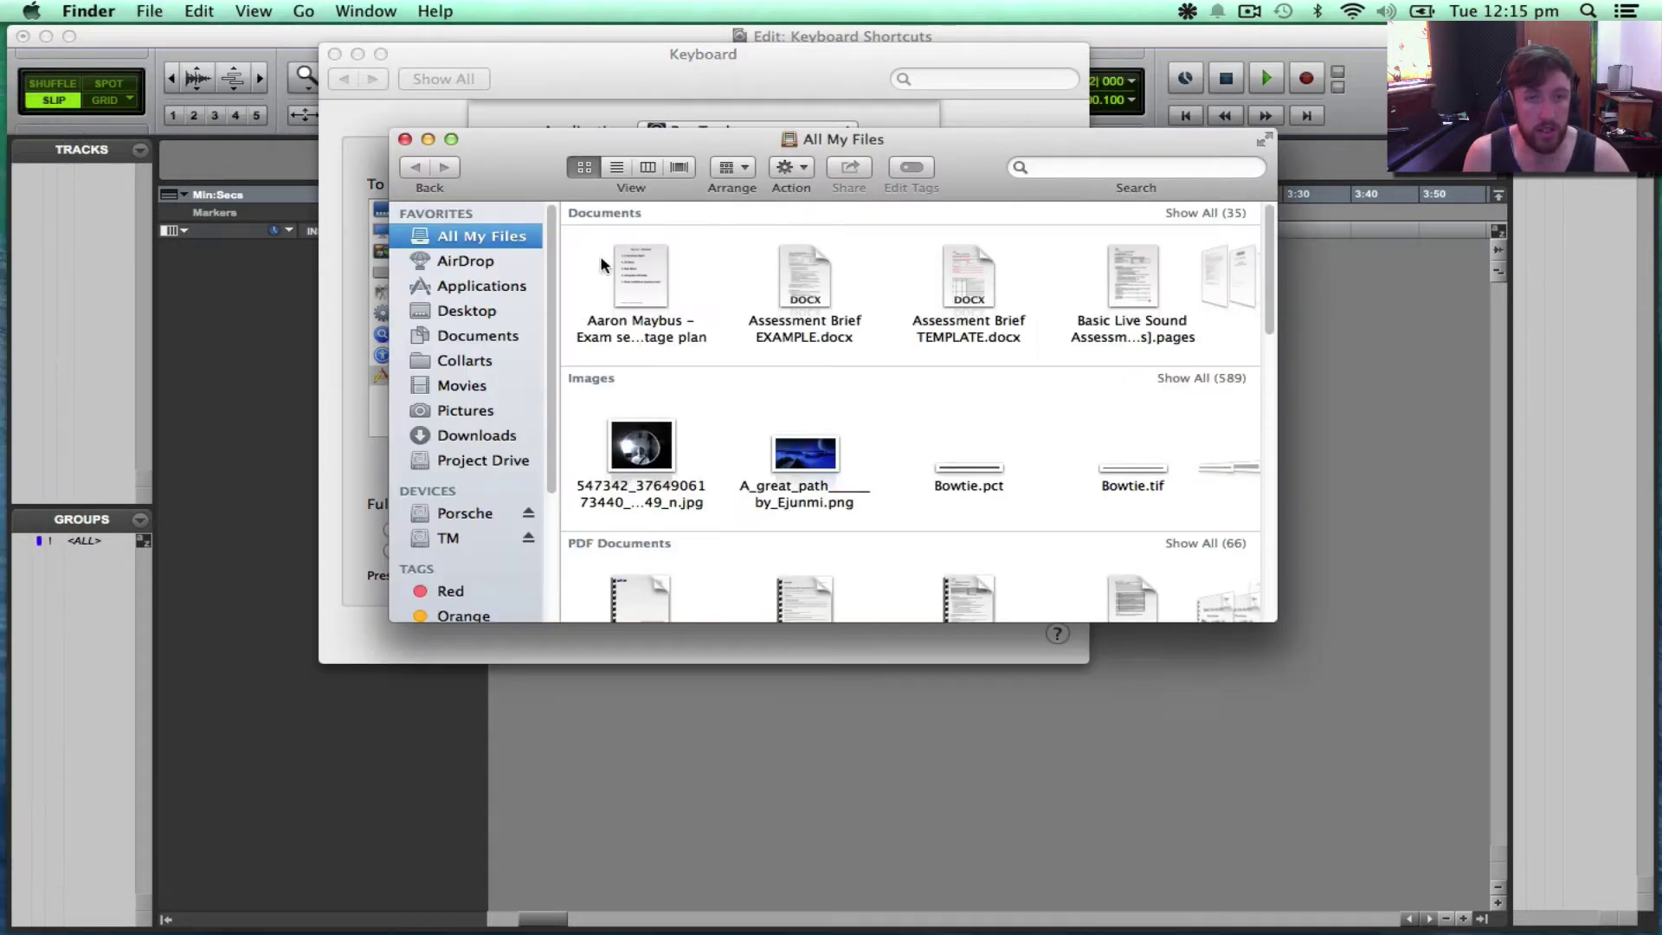
click(753, 92)
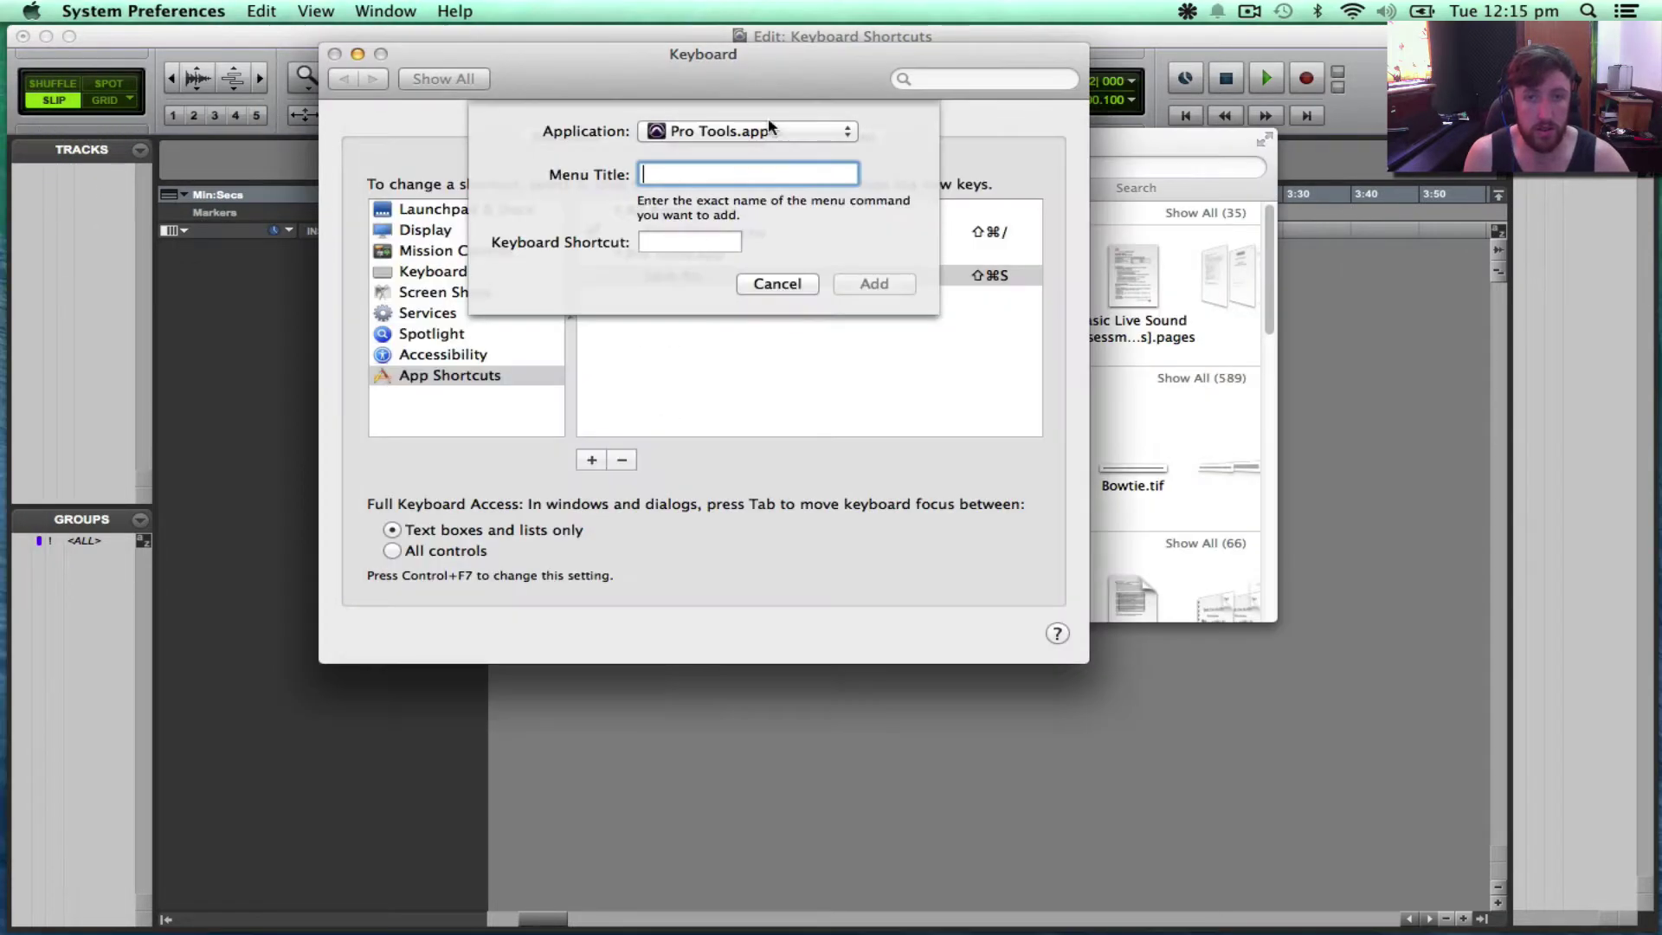
click(778, 283)
Rename Pro Tools.app in Applications > Avid > Pro Tools to Pro Tools 10.app.
click(1146, 157)
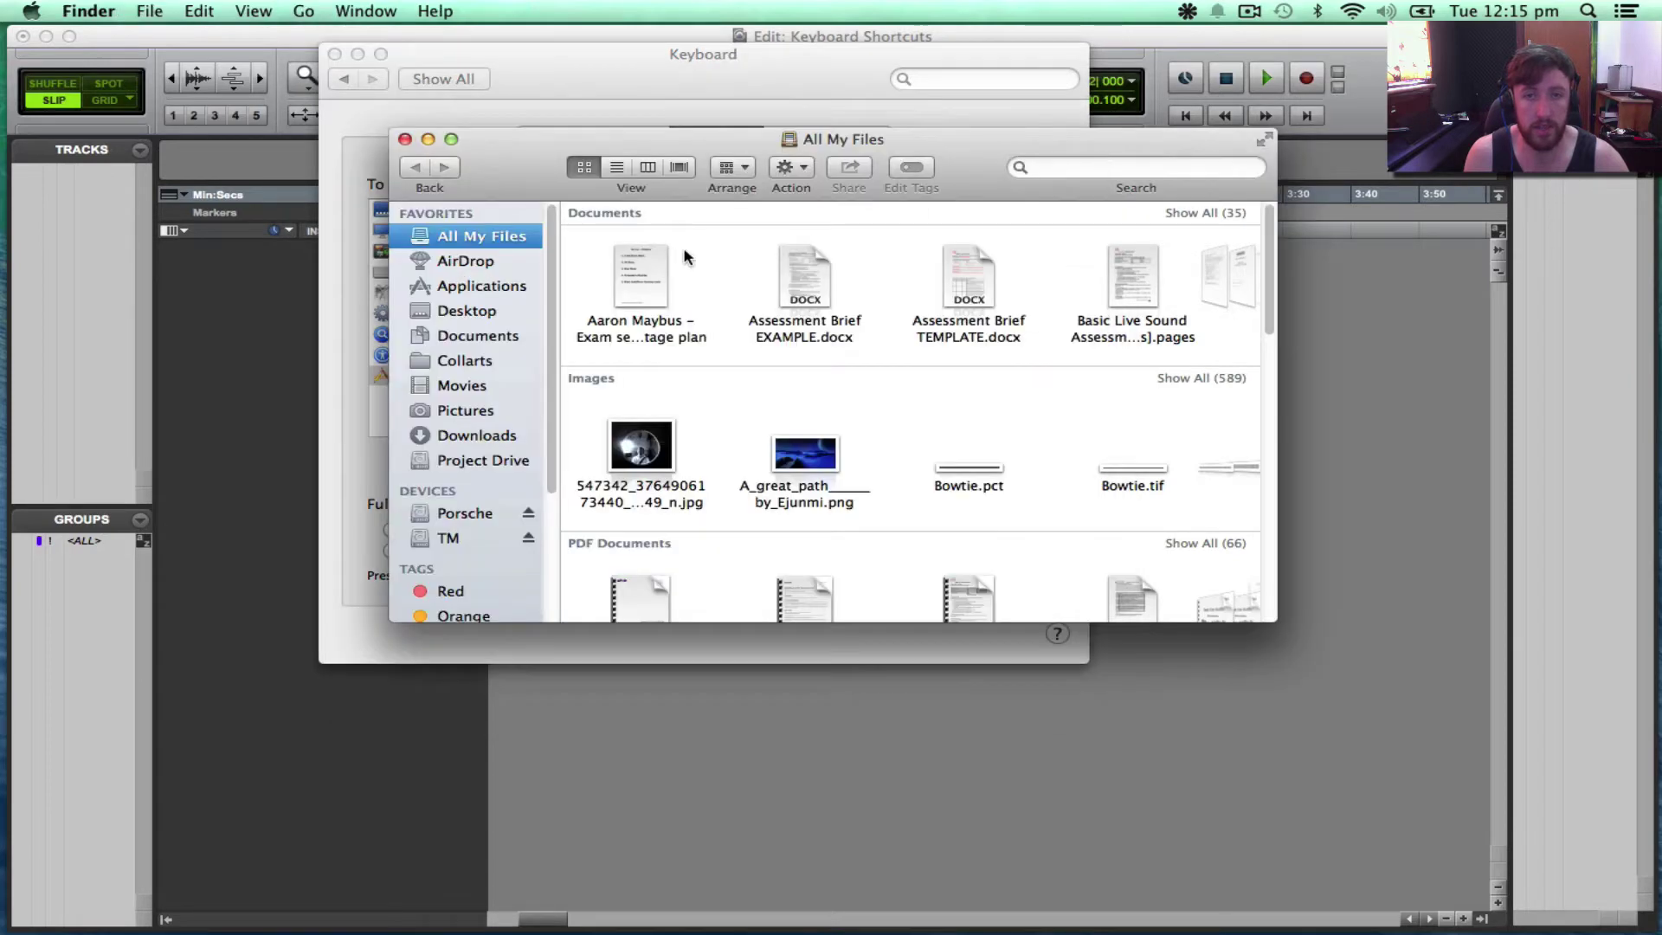
click(472, 288)
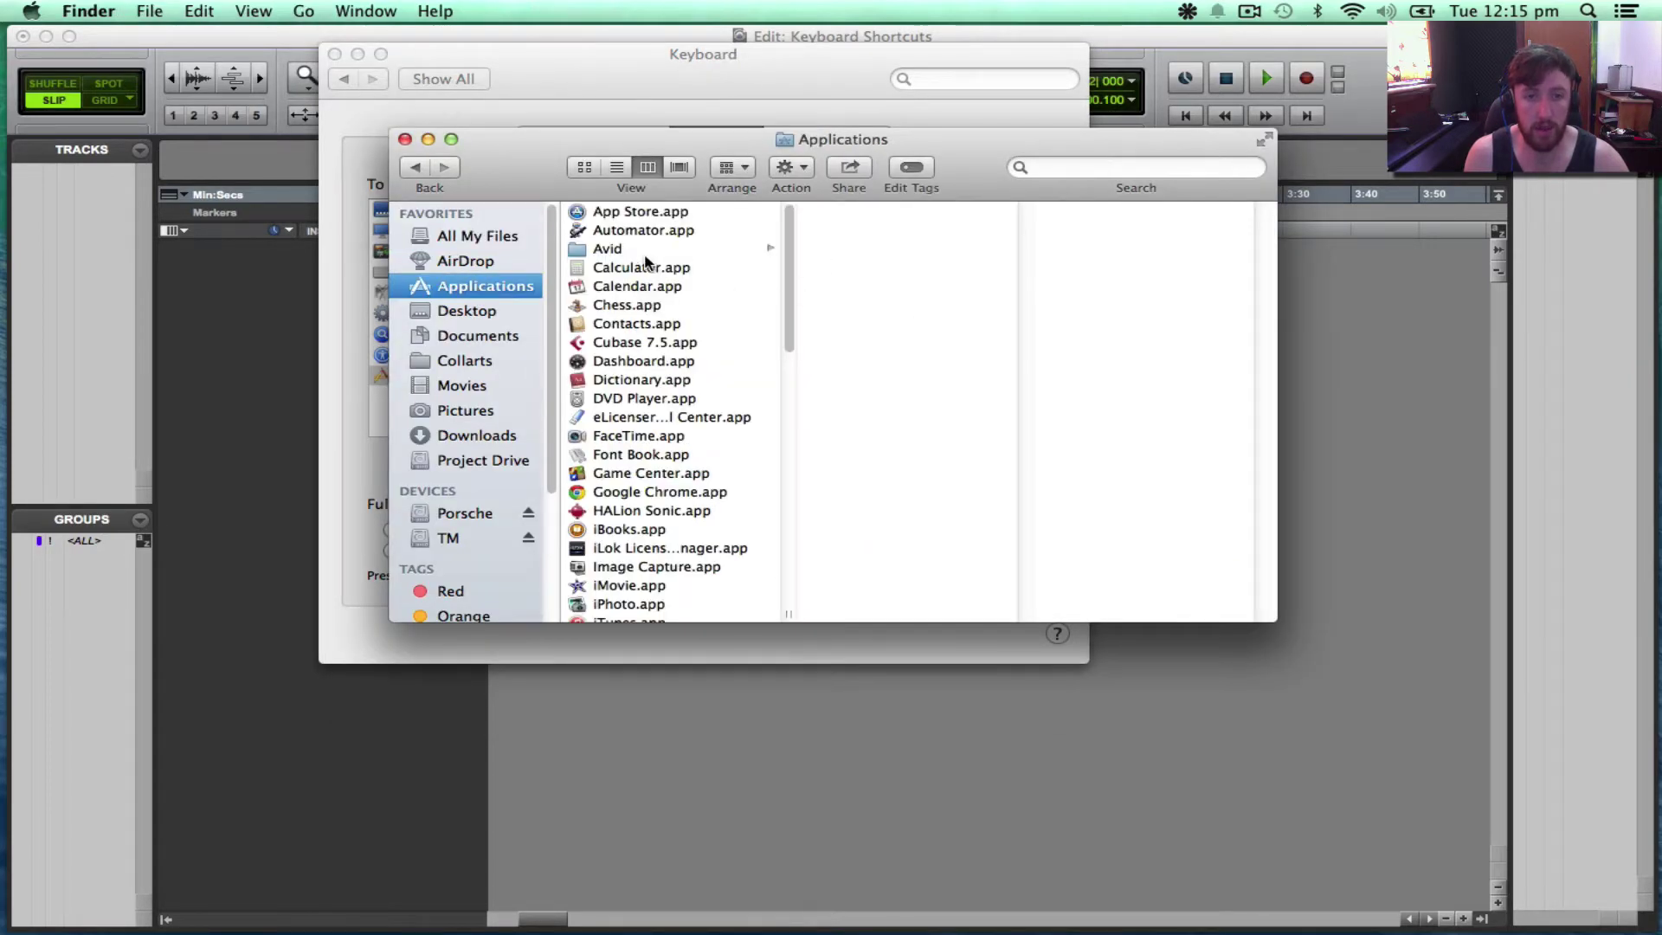
click(647, 250)
click(863, 231)
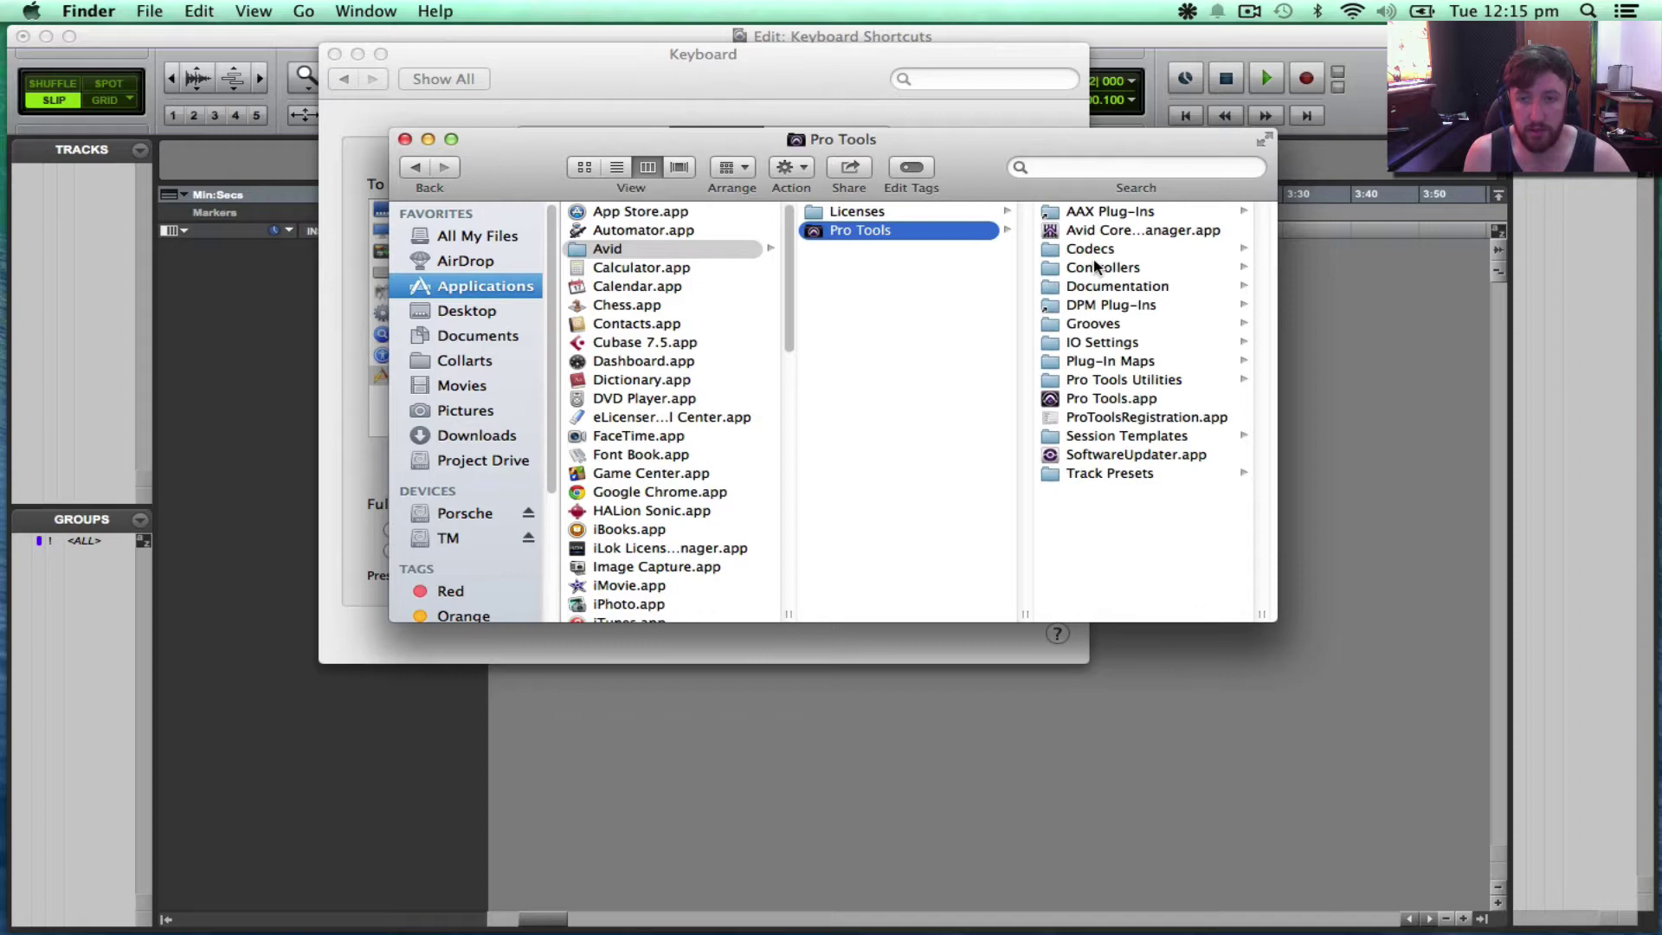
click(1085, 405)
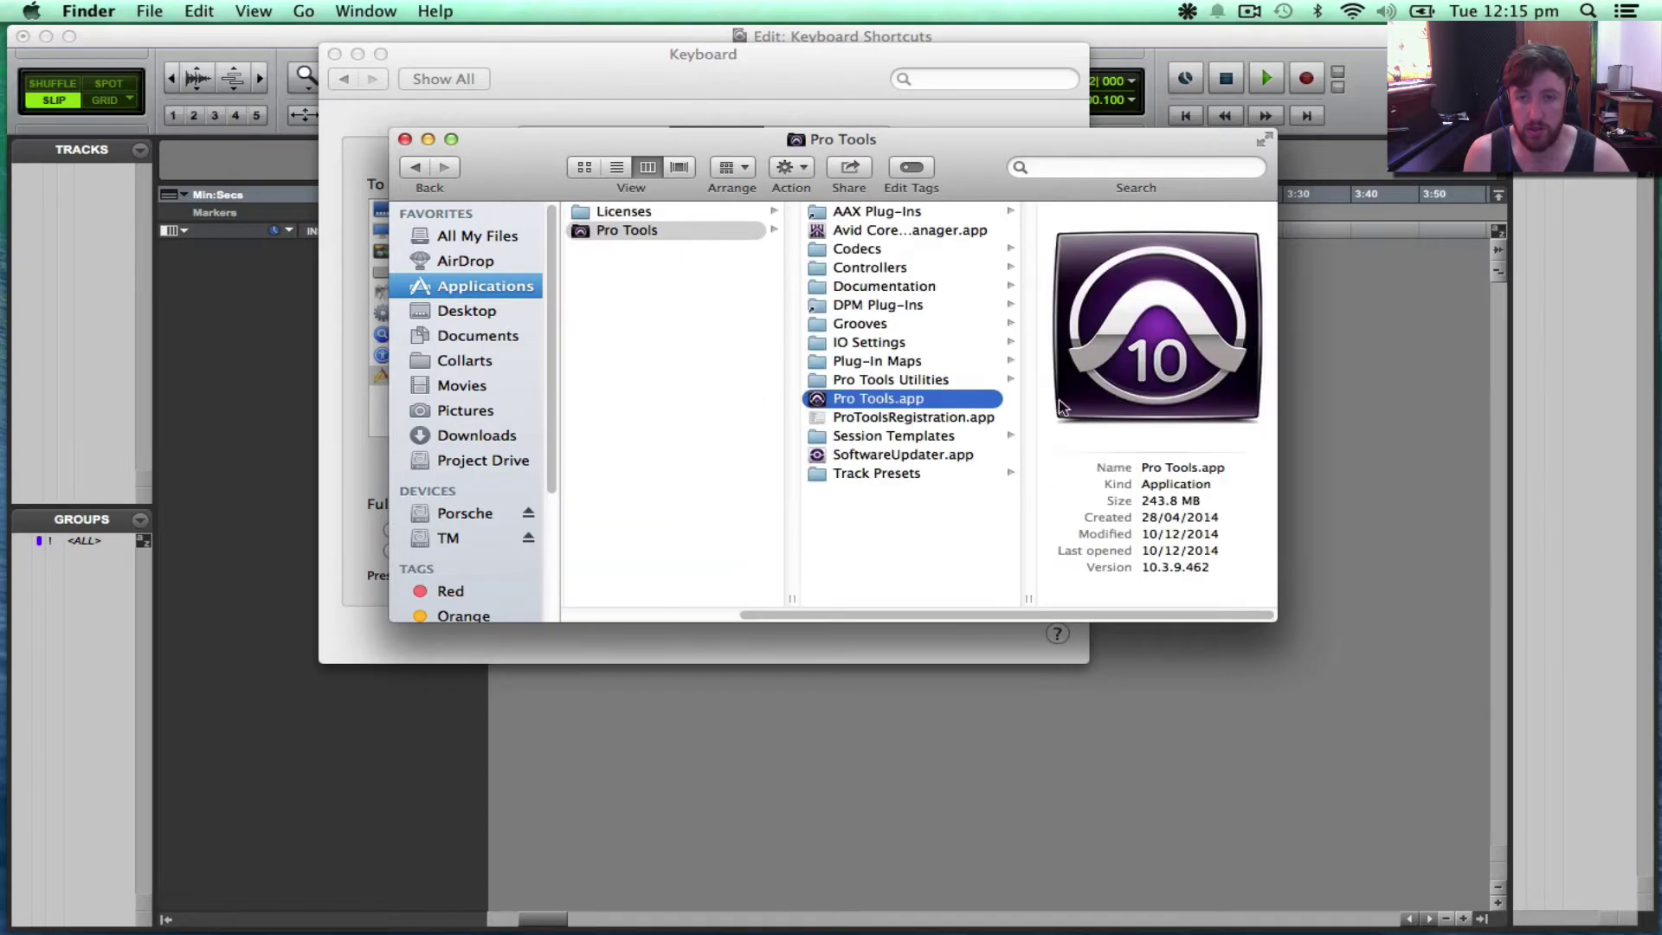
click(893, 403)
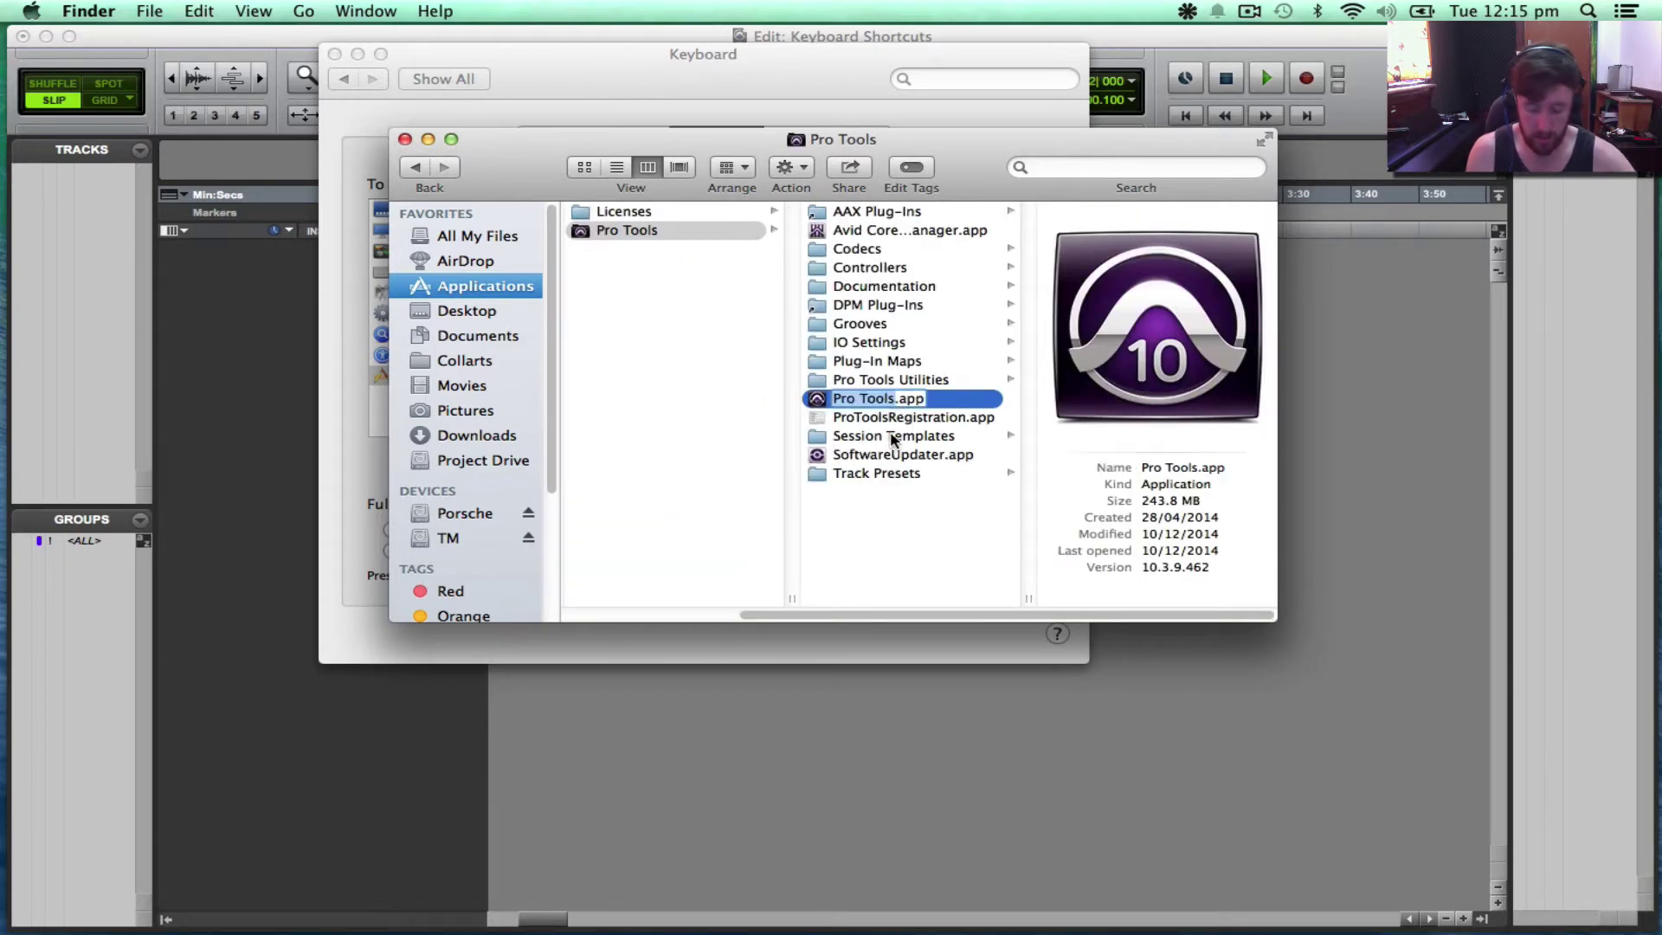
key(Right)
text(10)
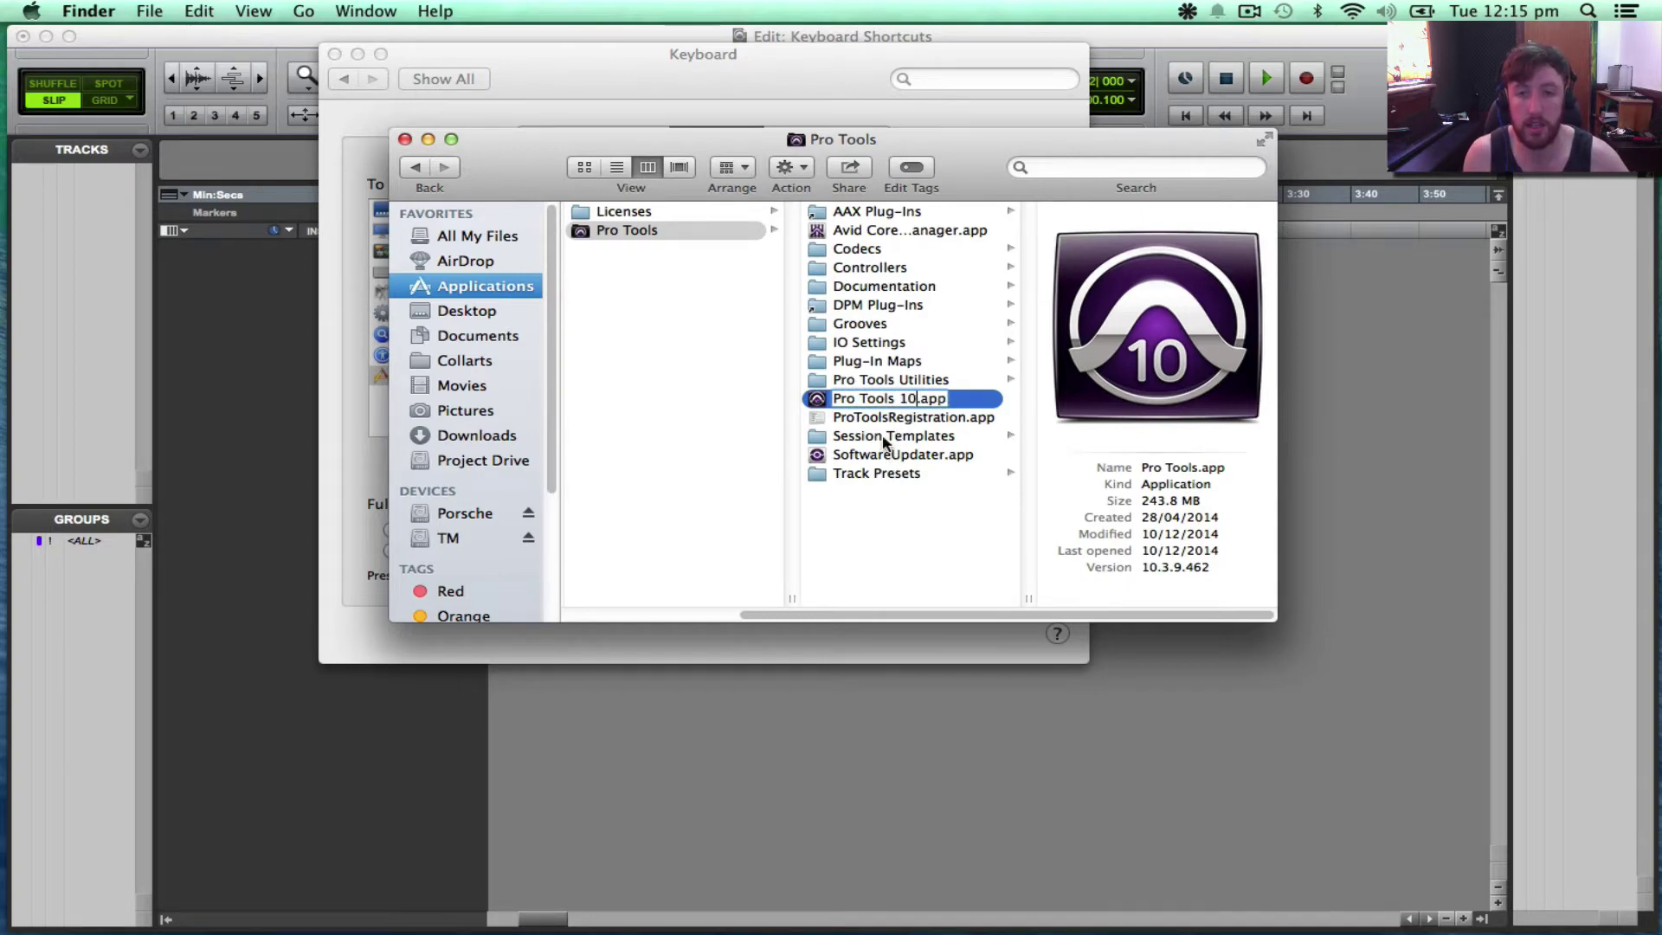
key(Return)
click(1010, 346)
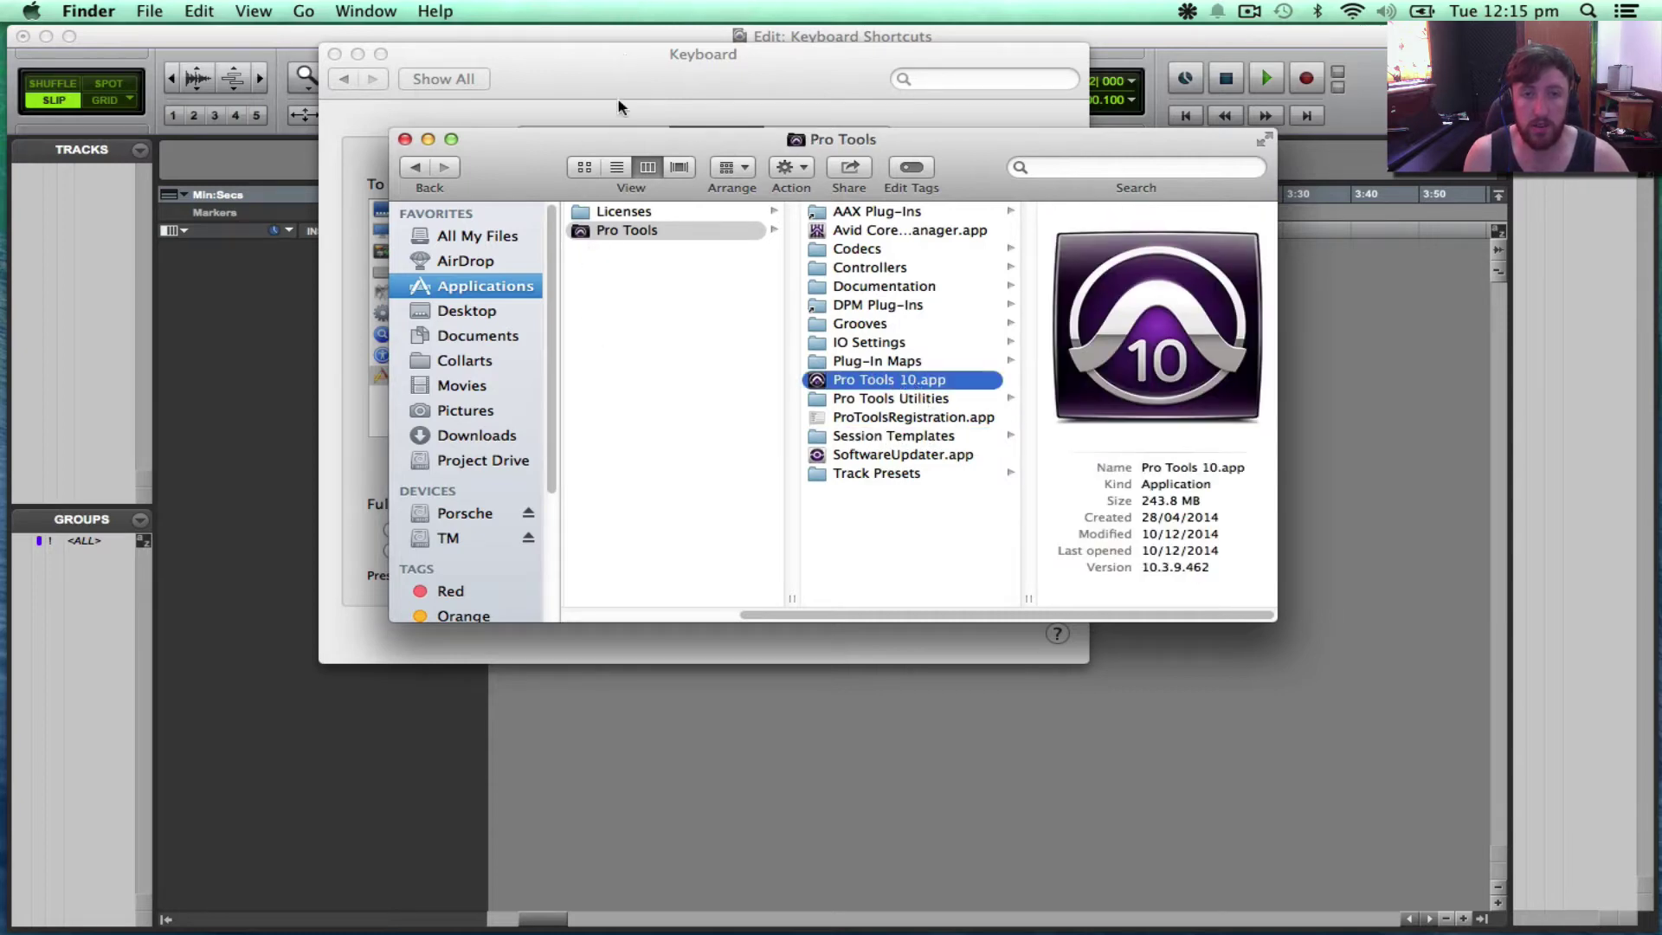
Start a new app shortcut targeting Pro Tools 10.app from Avid > Pro Tools.
click(590, 71)
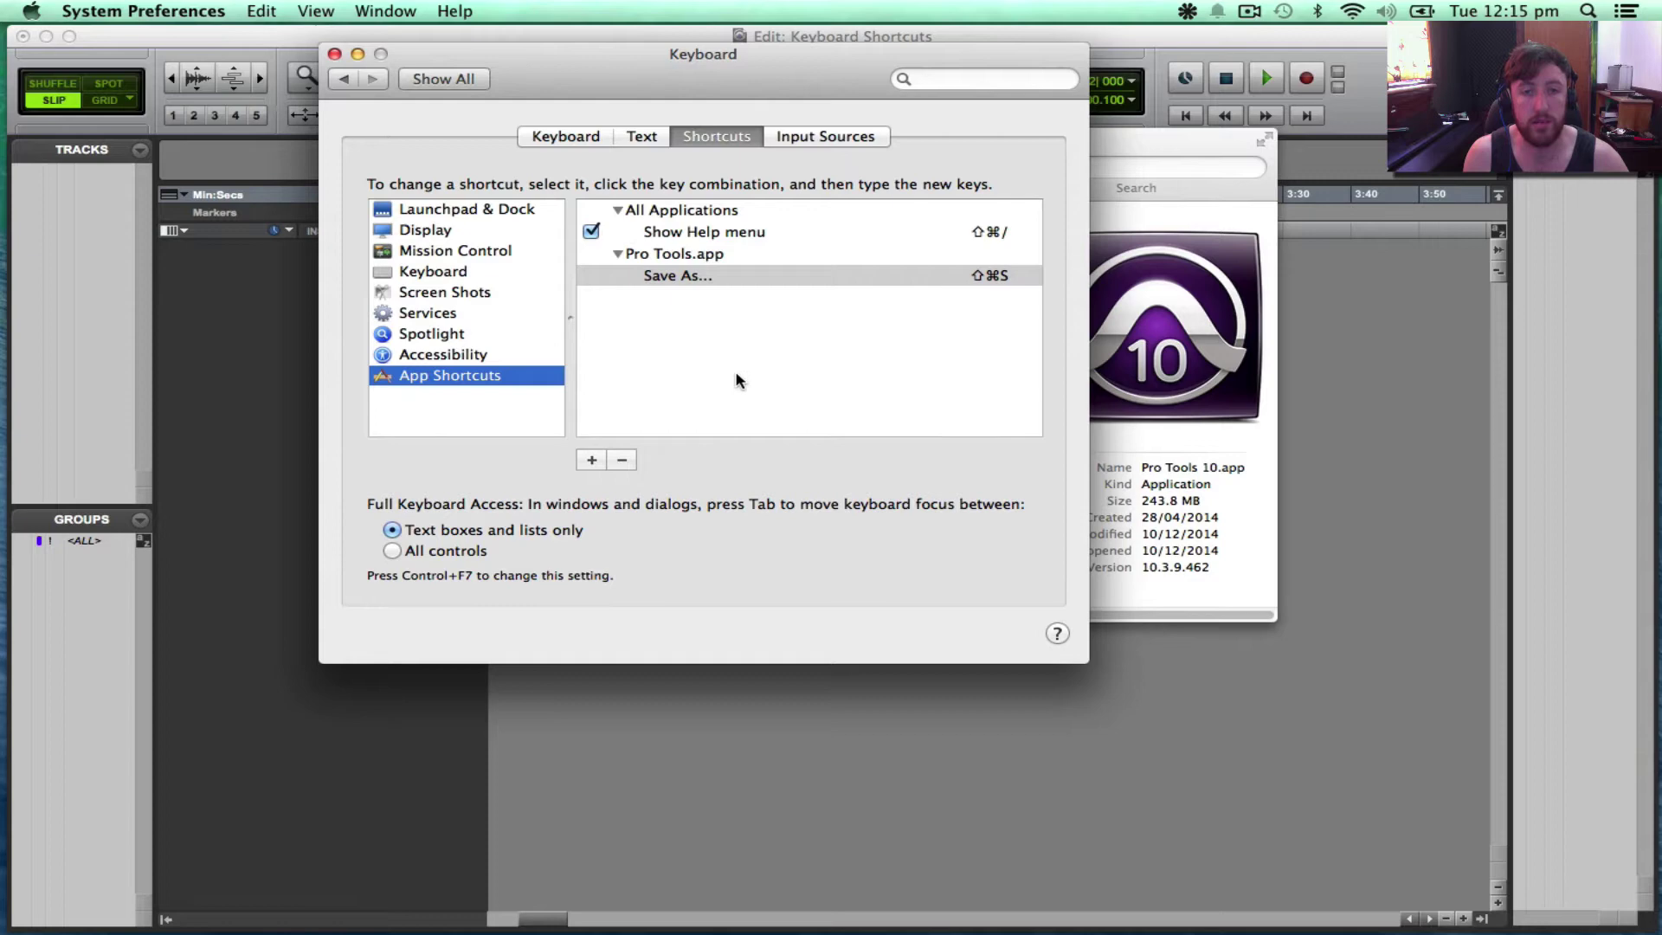
click(591, 462)
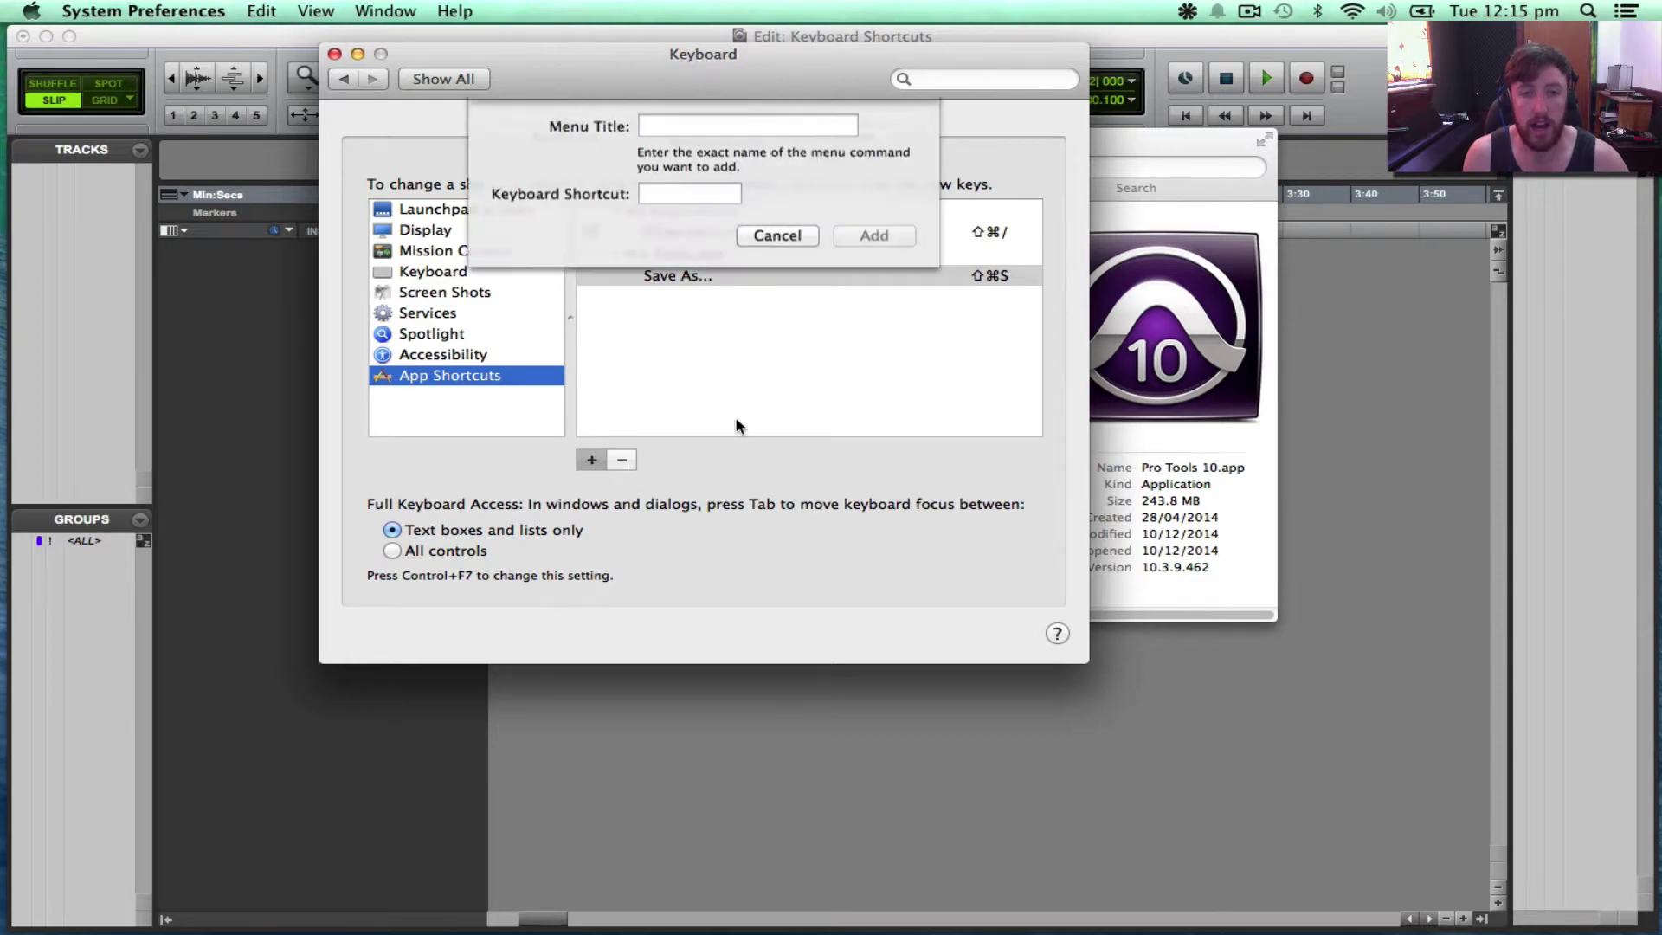
click(732, 131)
scroll(755, 142, up, 10)
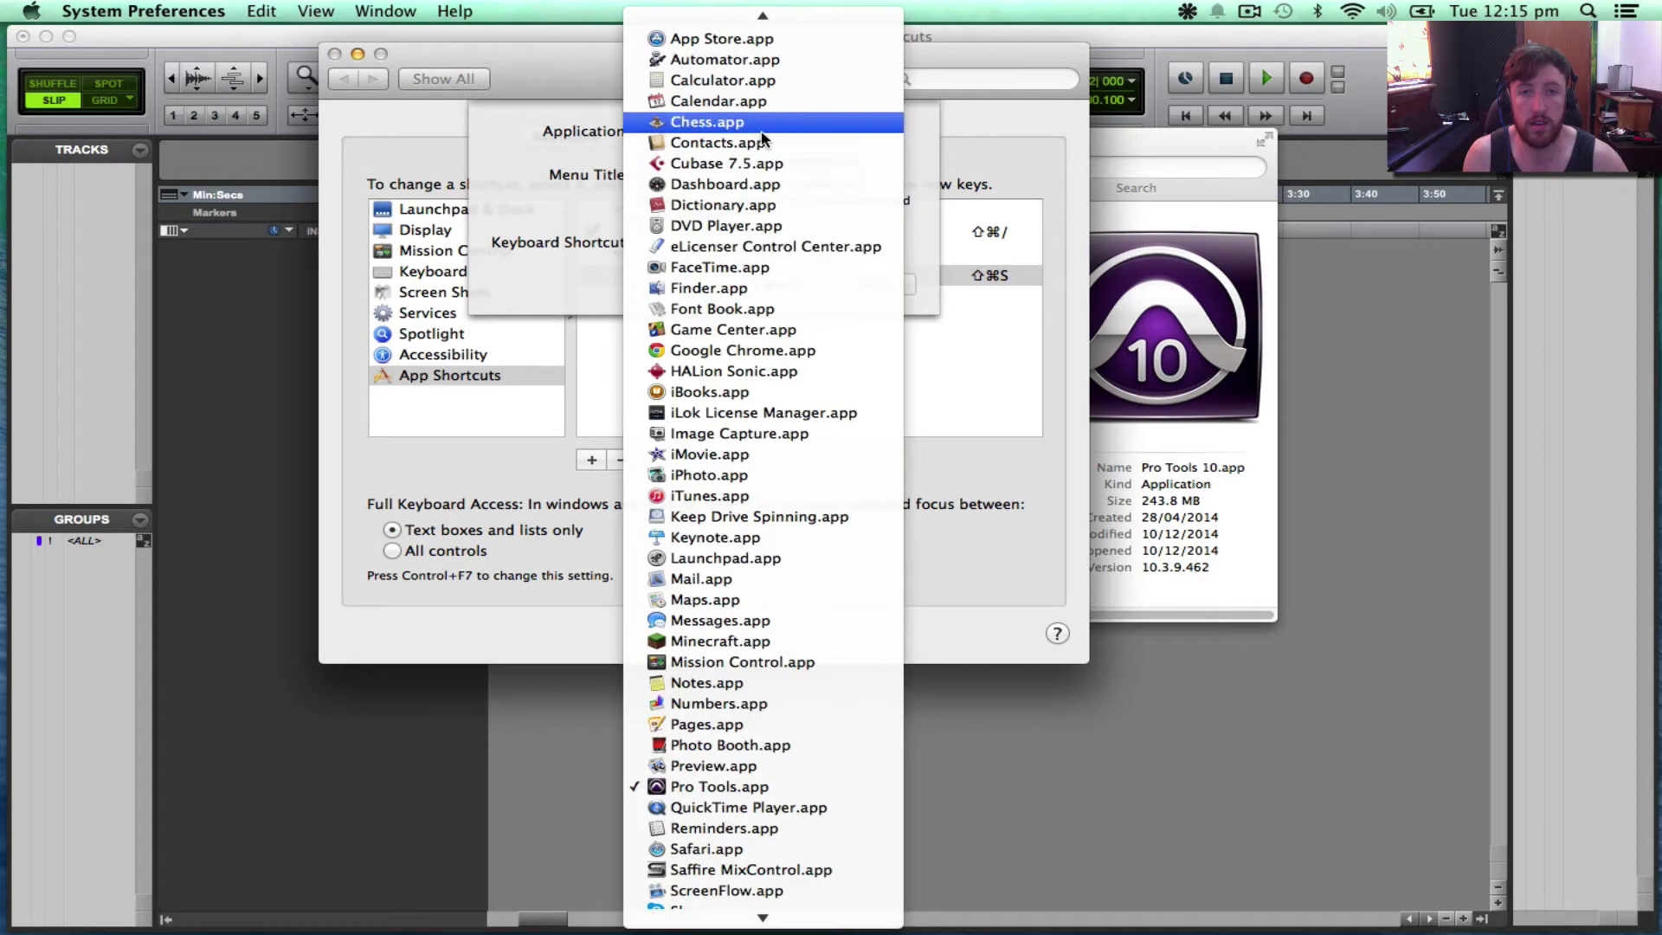
scroll(754, 143, down, 3)
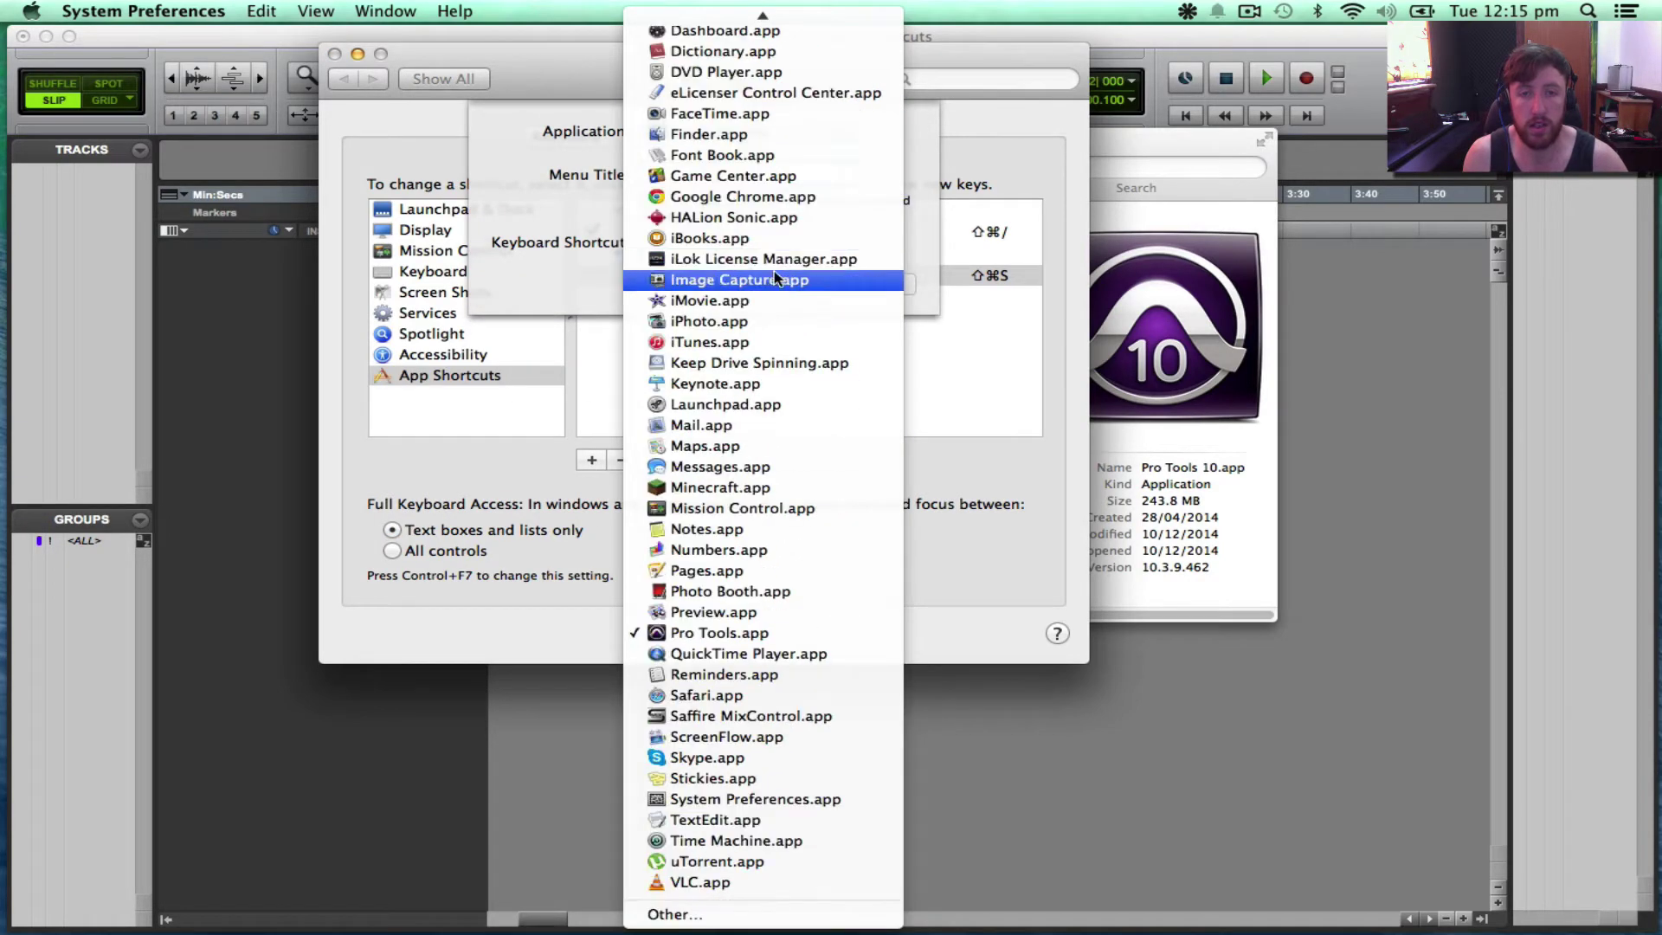
click(683, 916)
click(578, 192)
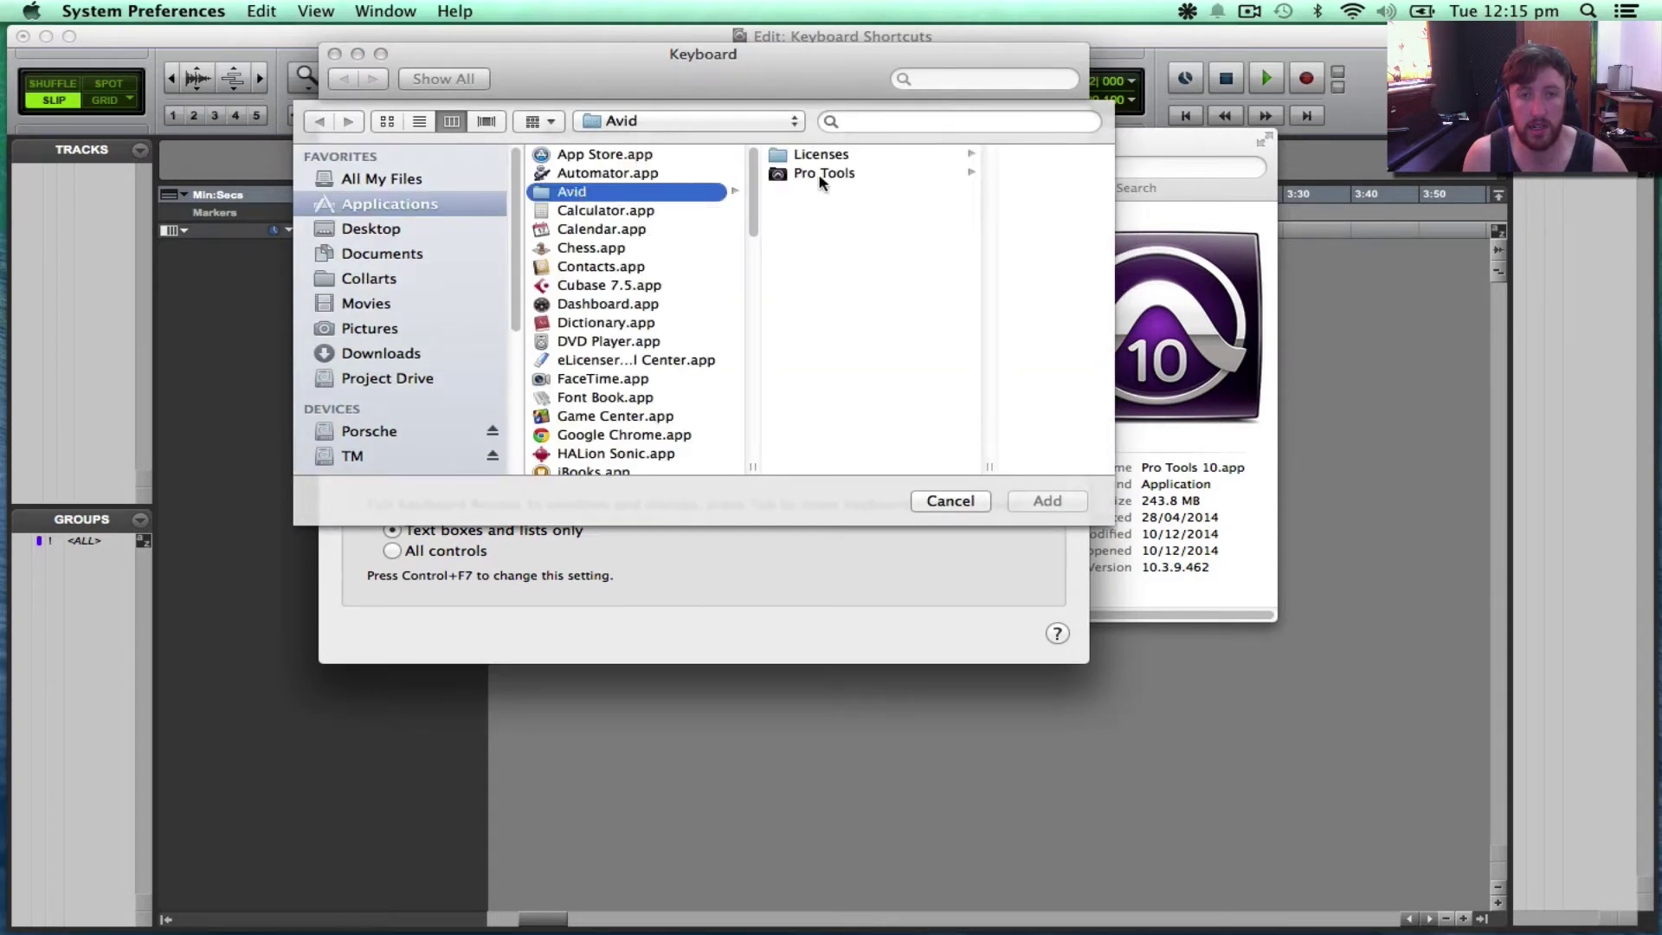
click(825, 174)
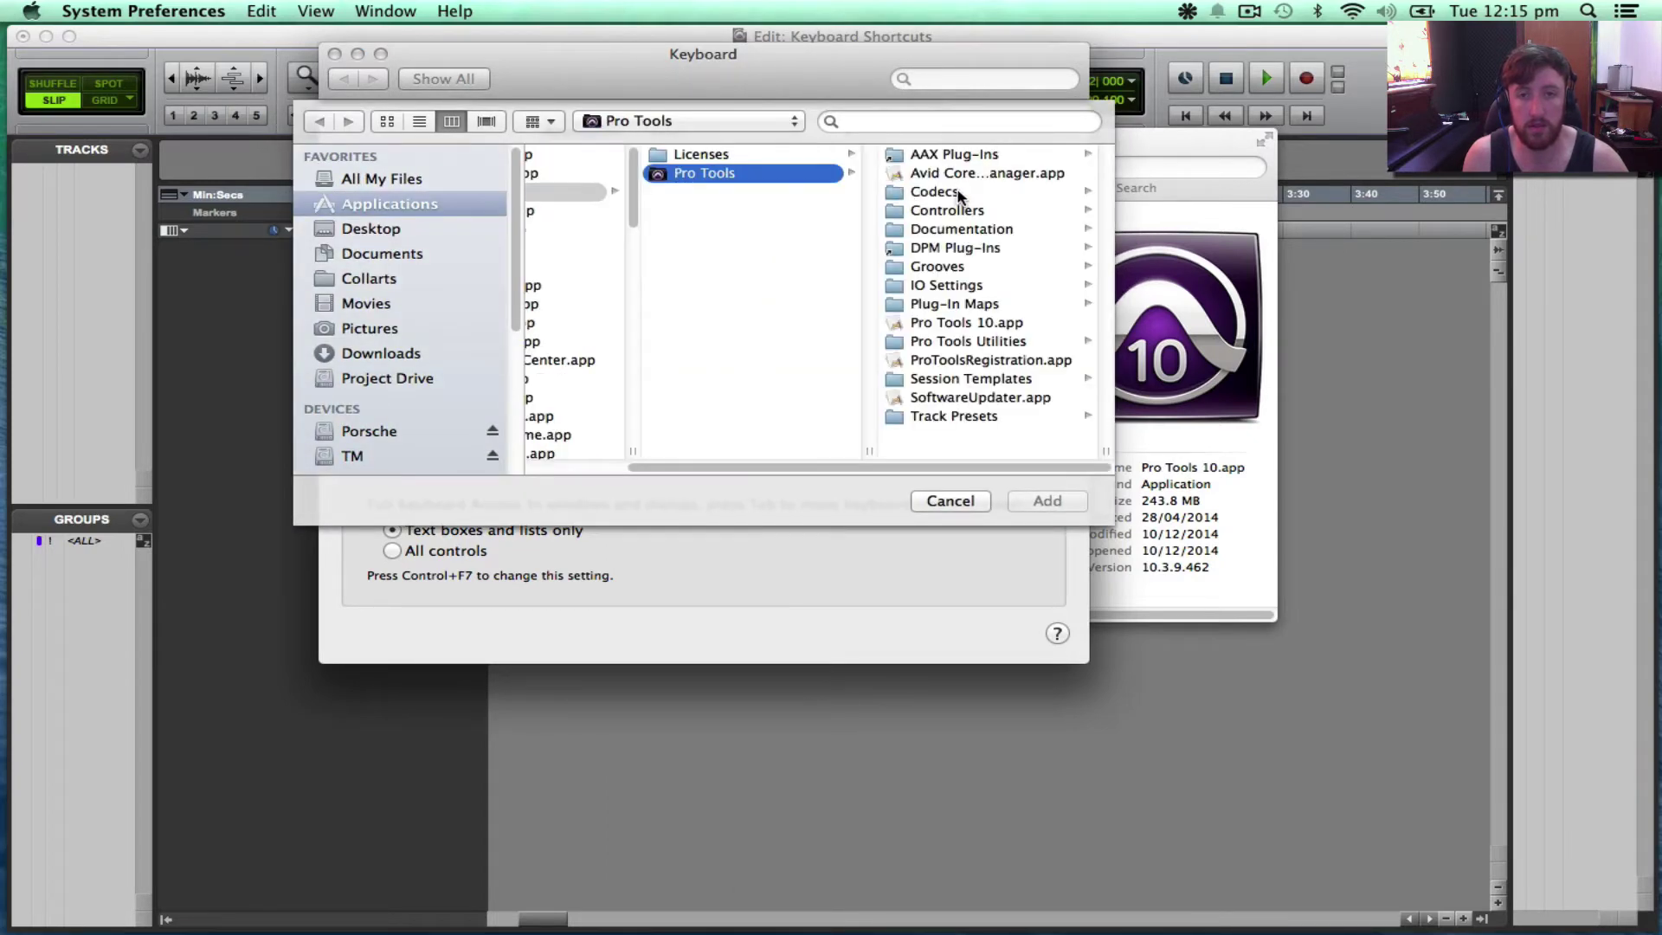
click(939, 325)
click(1059, 502)
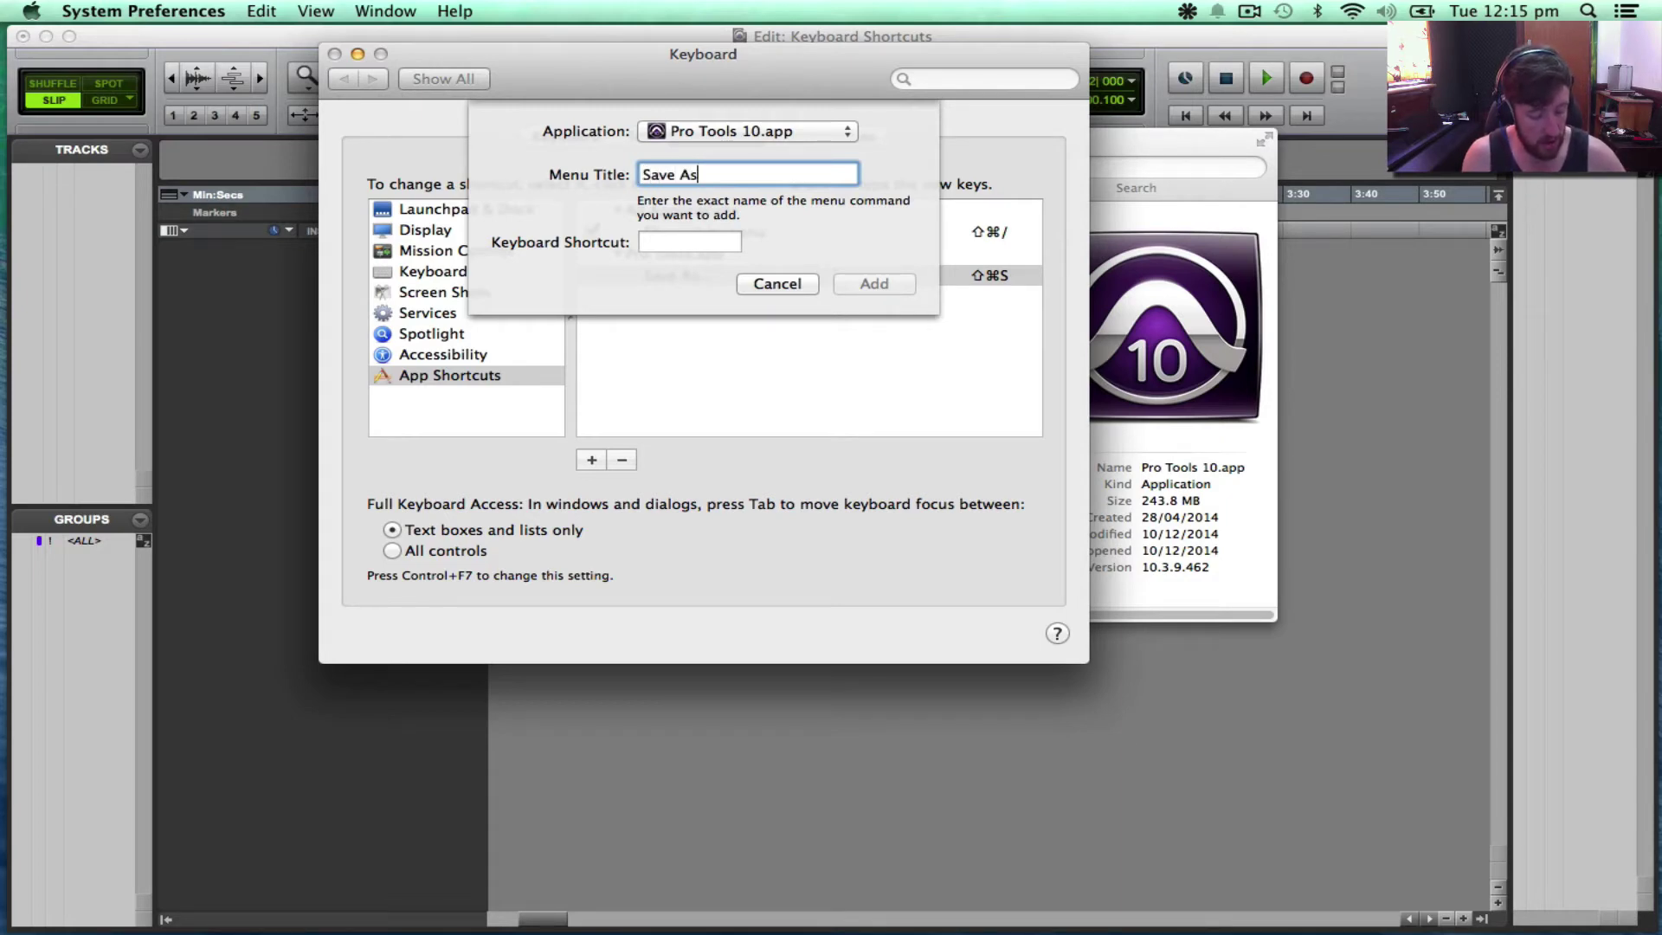
Finish the 'Save As...' menu title, record Shift-Command-S, and add the shortcut.
text(...)
key(Tab)
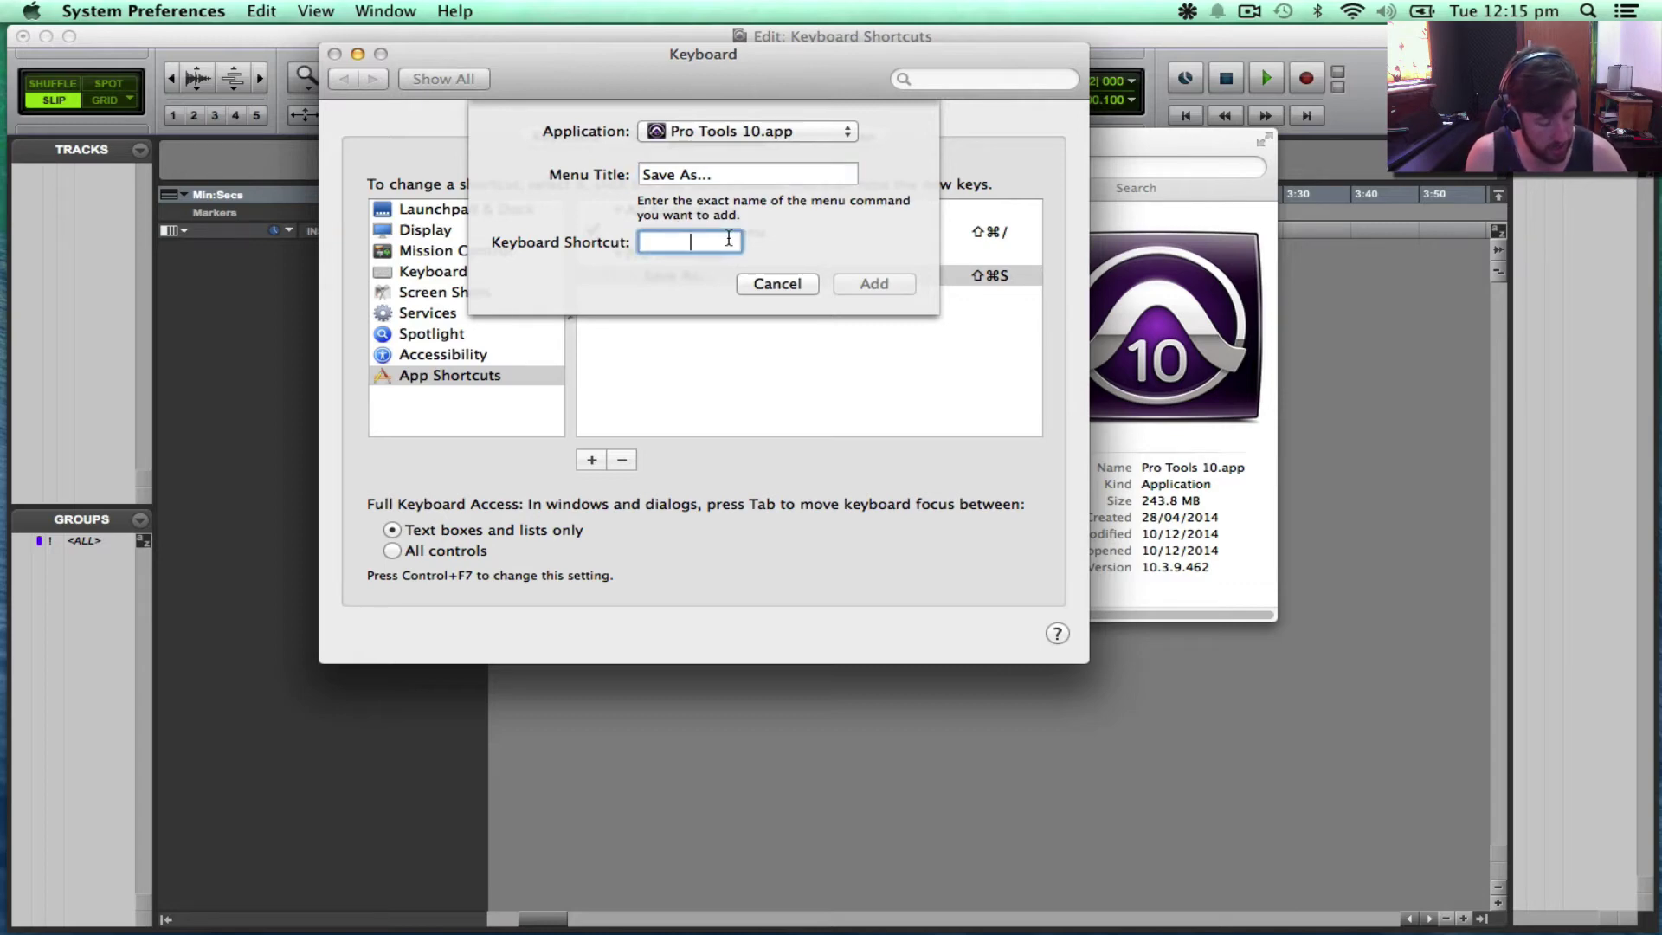
key(shift+super+s)
click(871, 285)
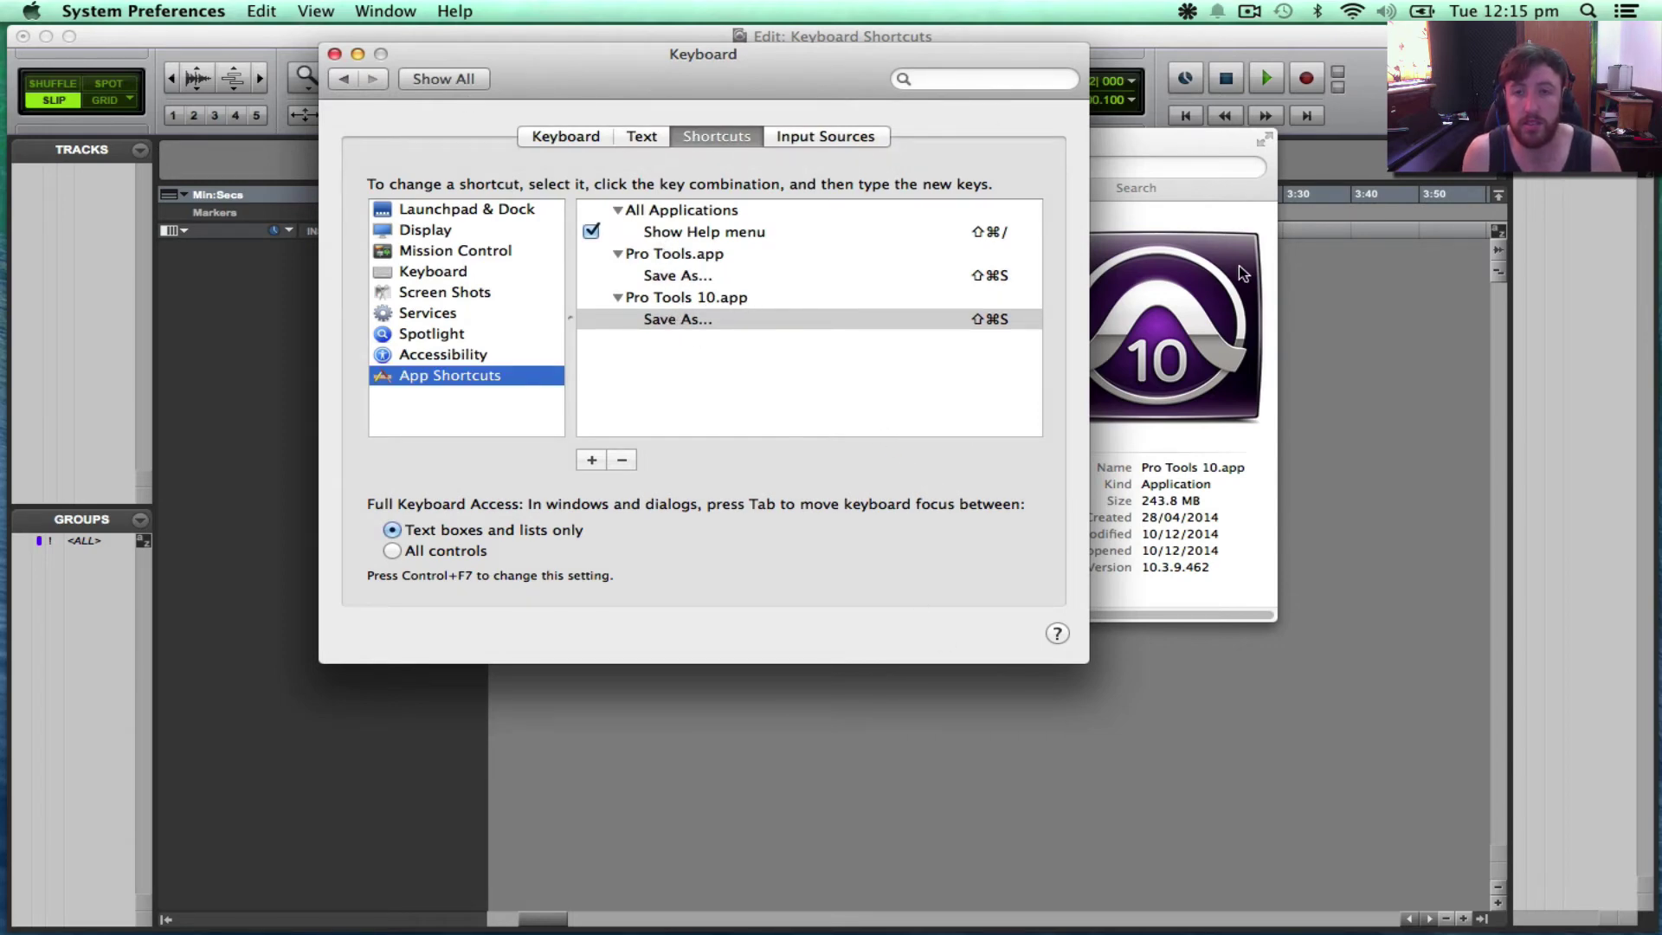
Confirm the Pro Tools File menu lists ⇧⌘S beside Save As..., then cancel its Save dialog.
click(1388, 427)
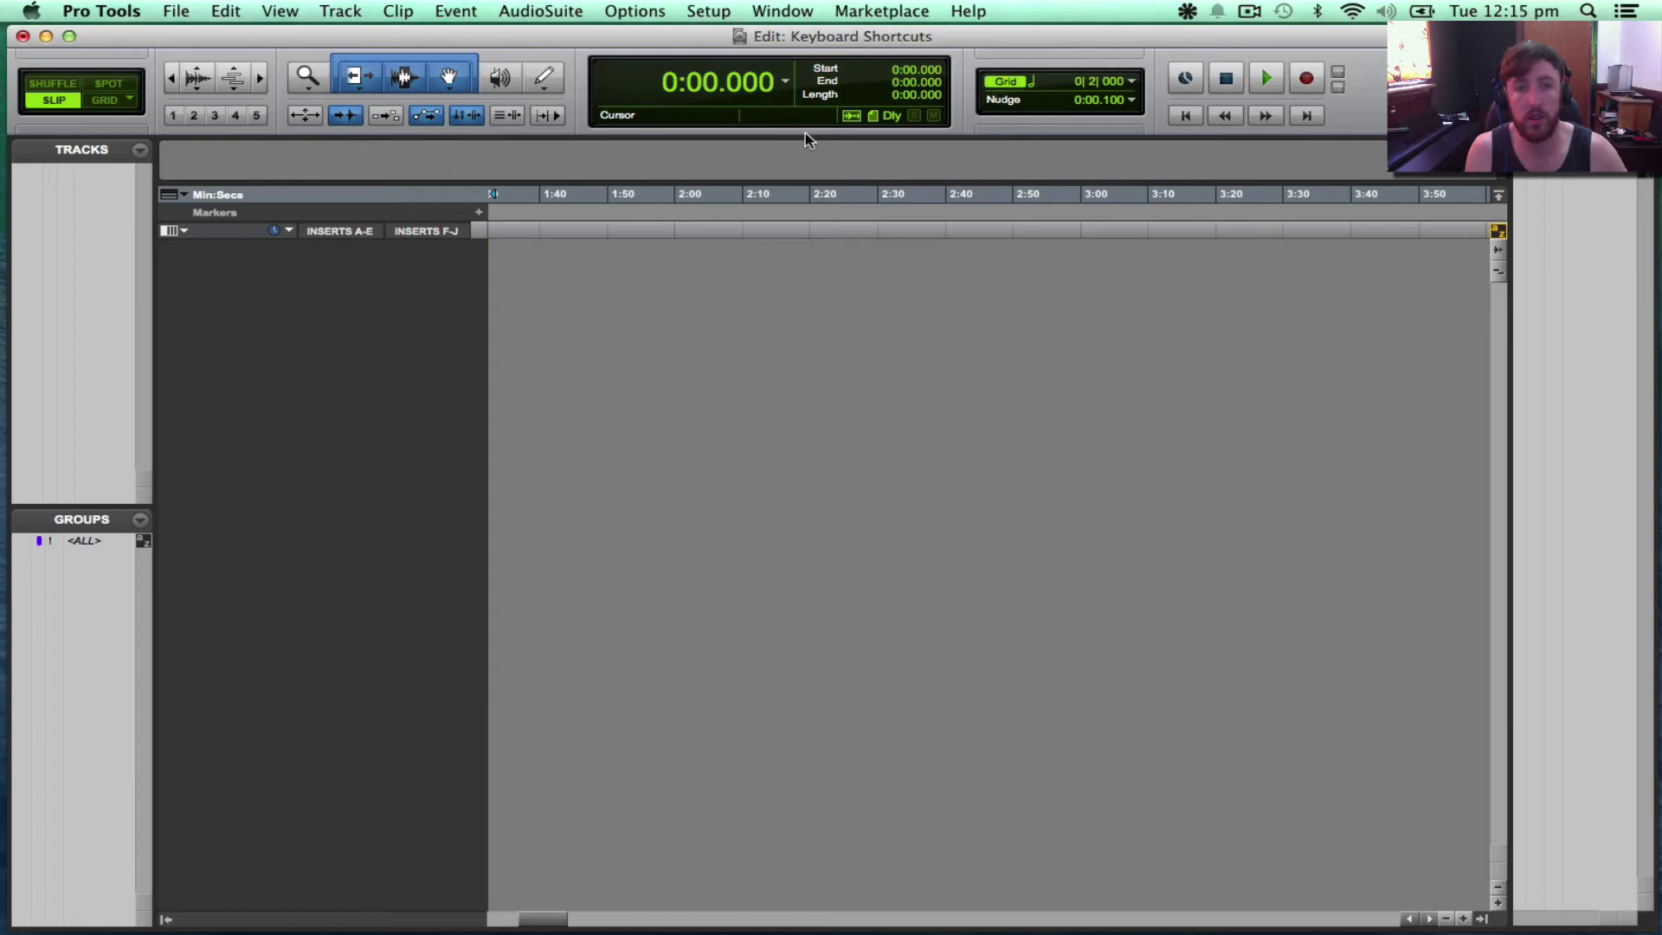
click(175, 11)
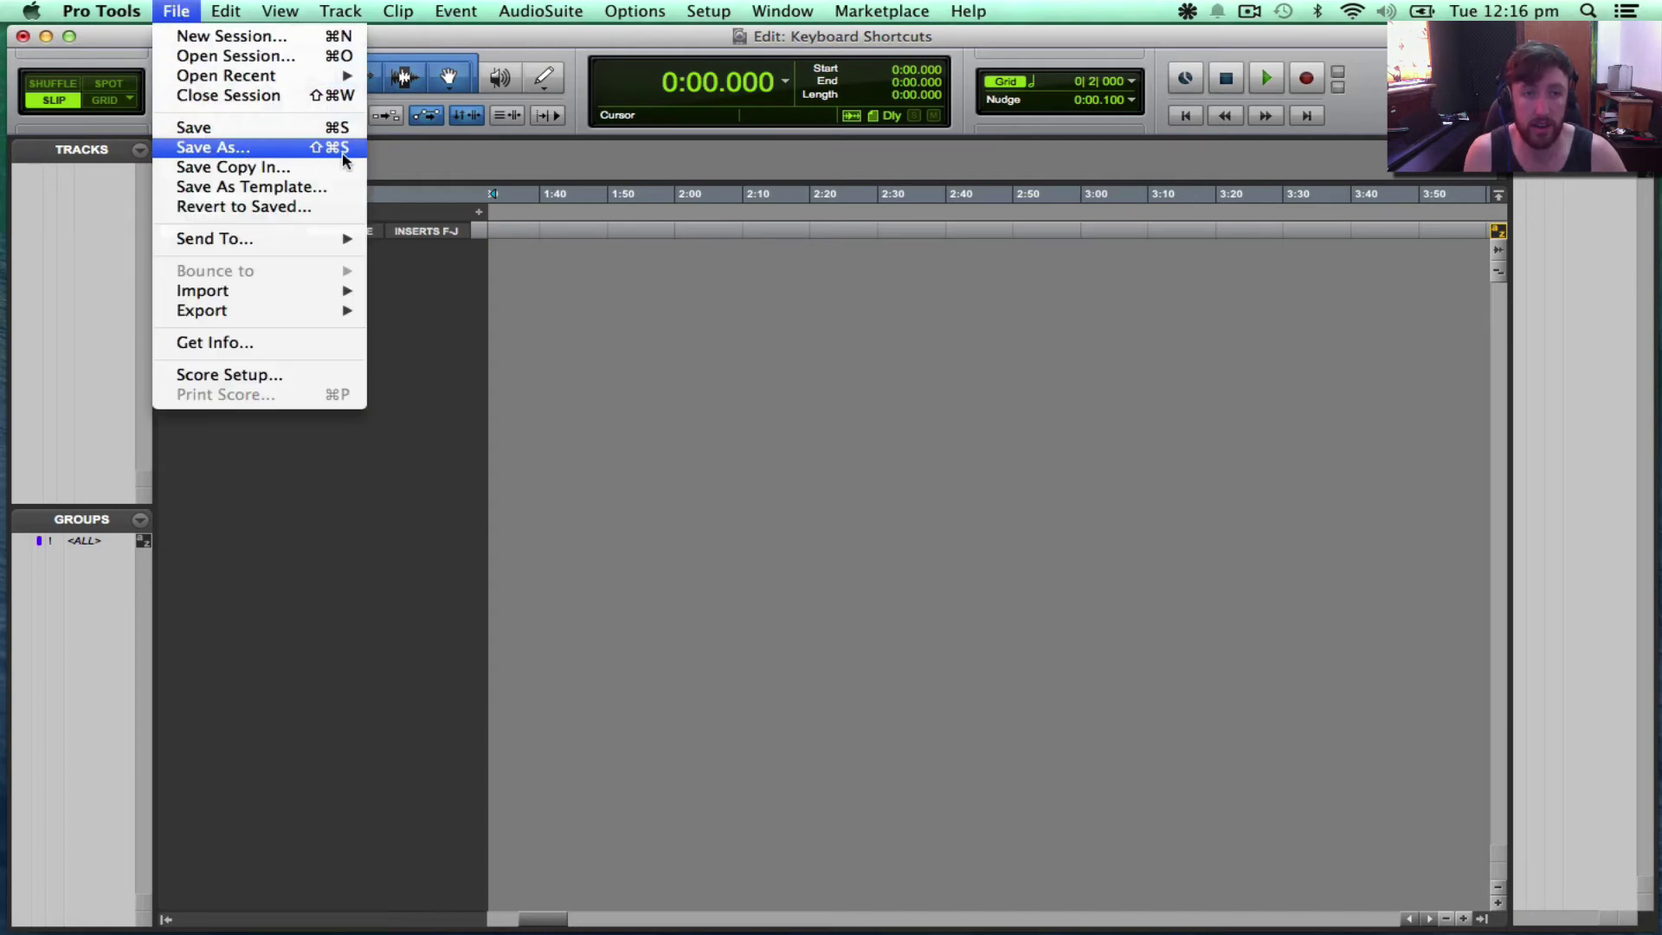
click(868, 480)
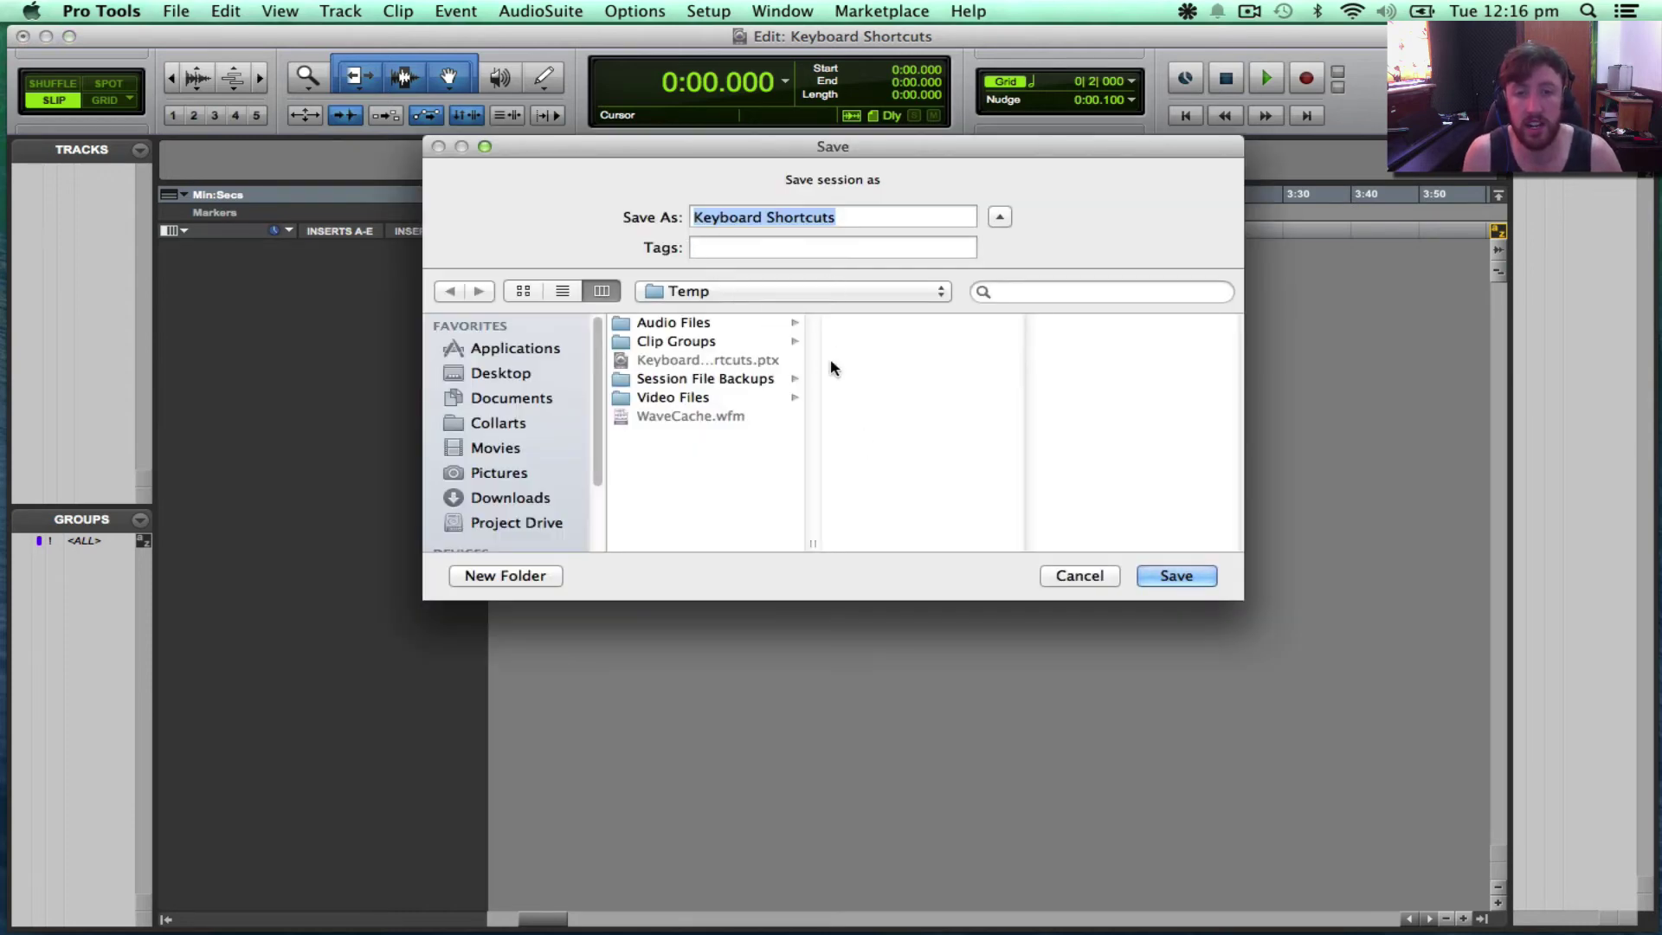
click(1082, 576)
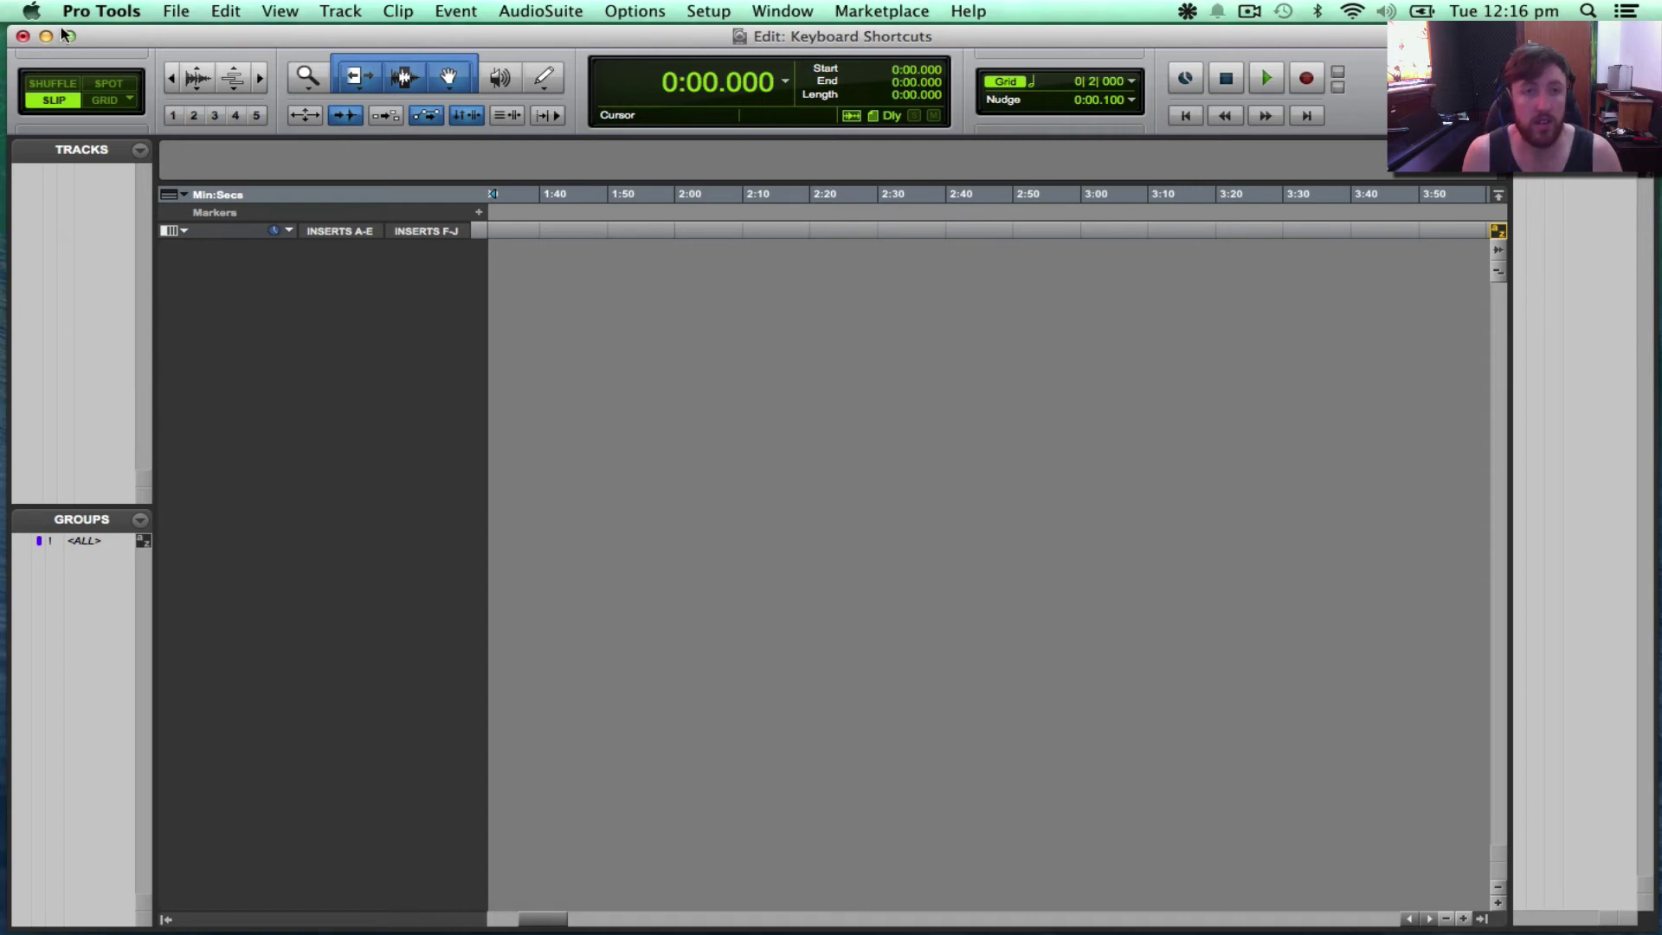
click(176, 11)
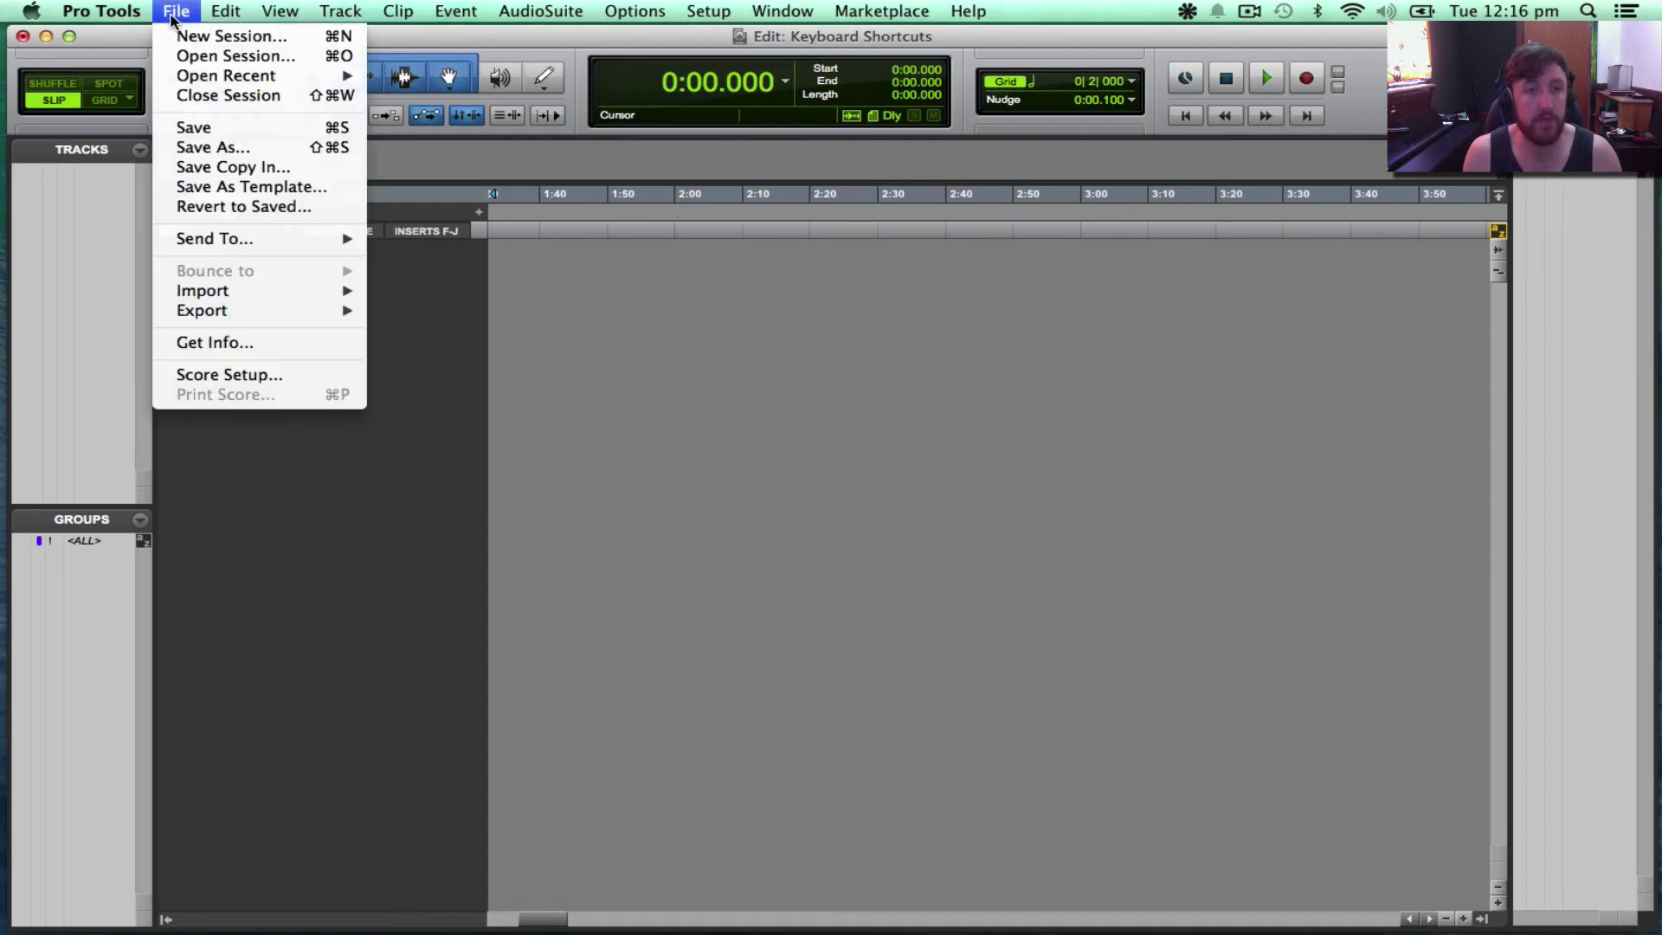
mouse_move(234, 290)
click(703, 303)
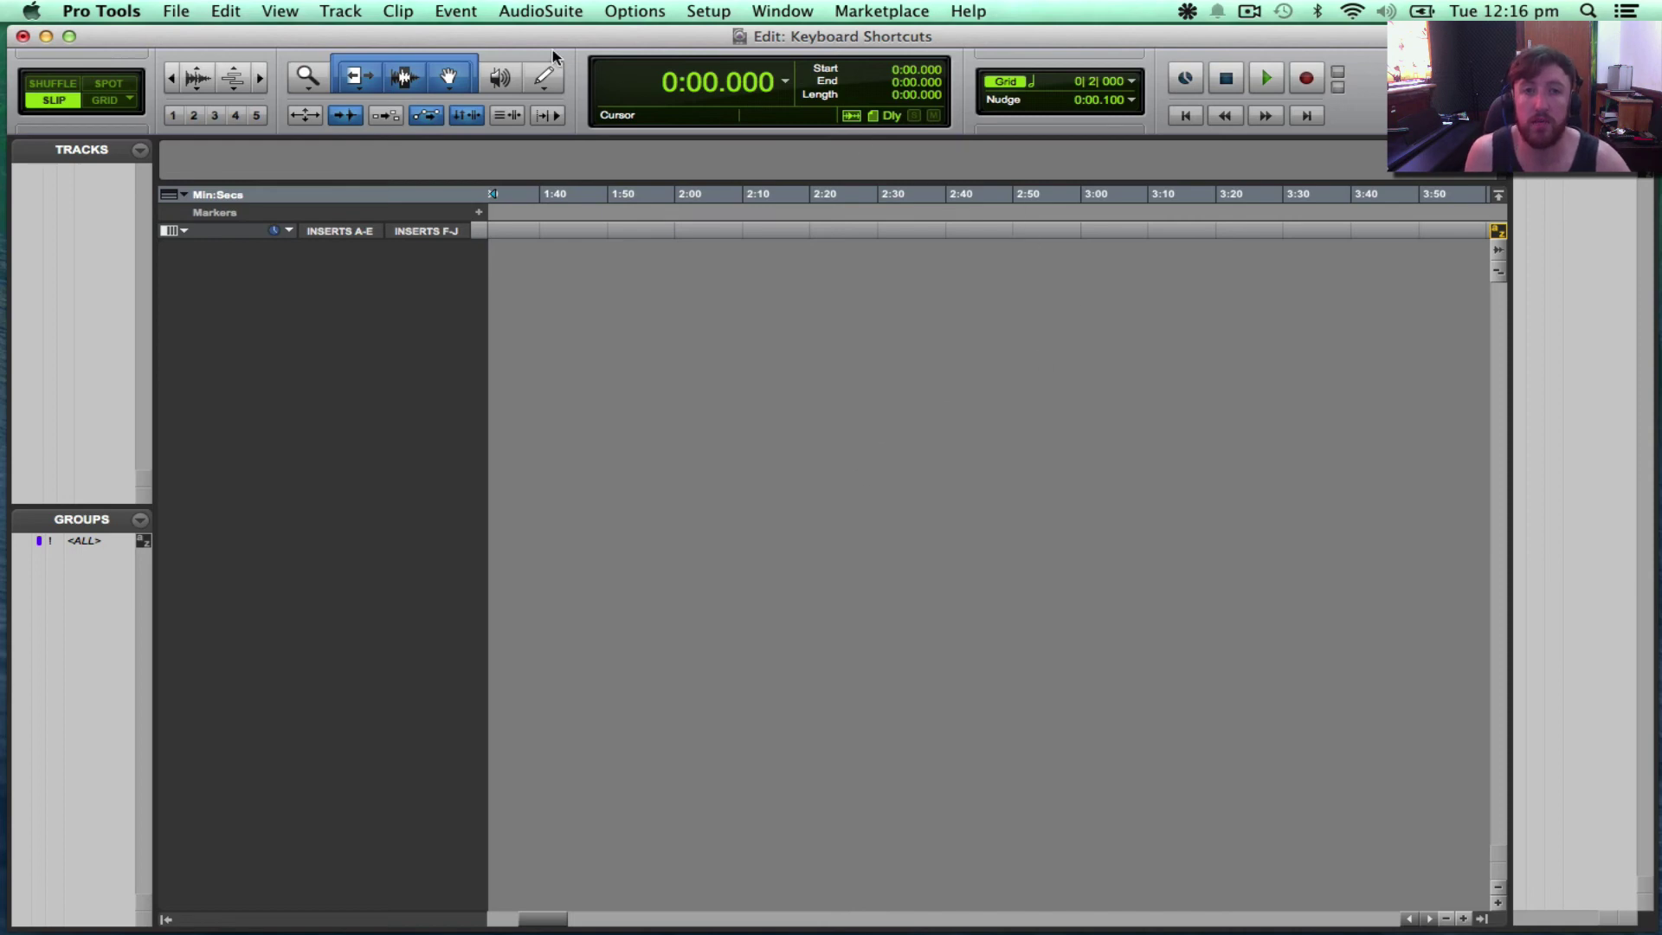
click(177, 11)
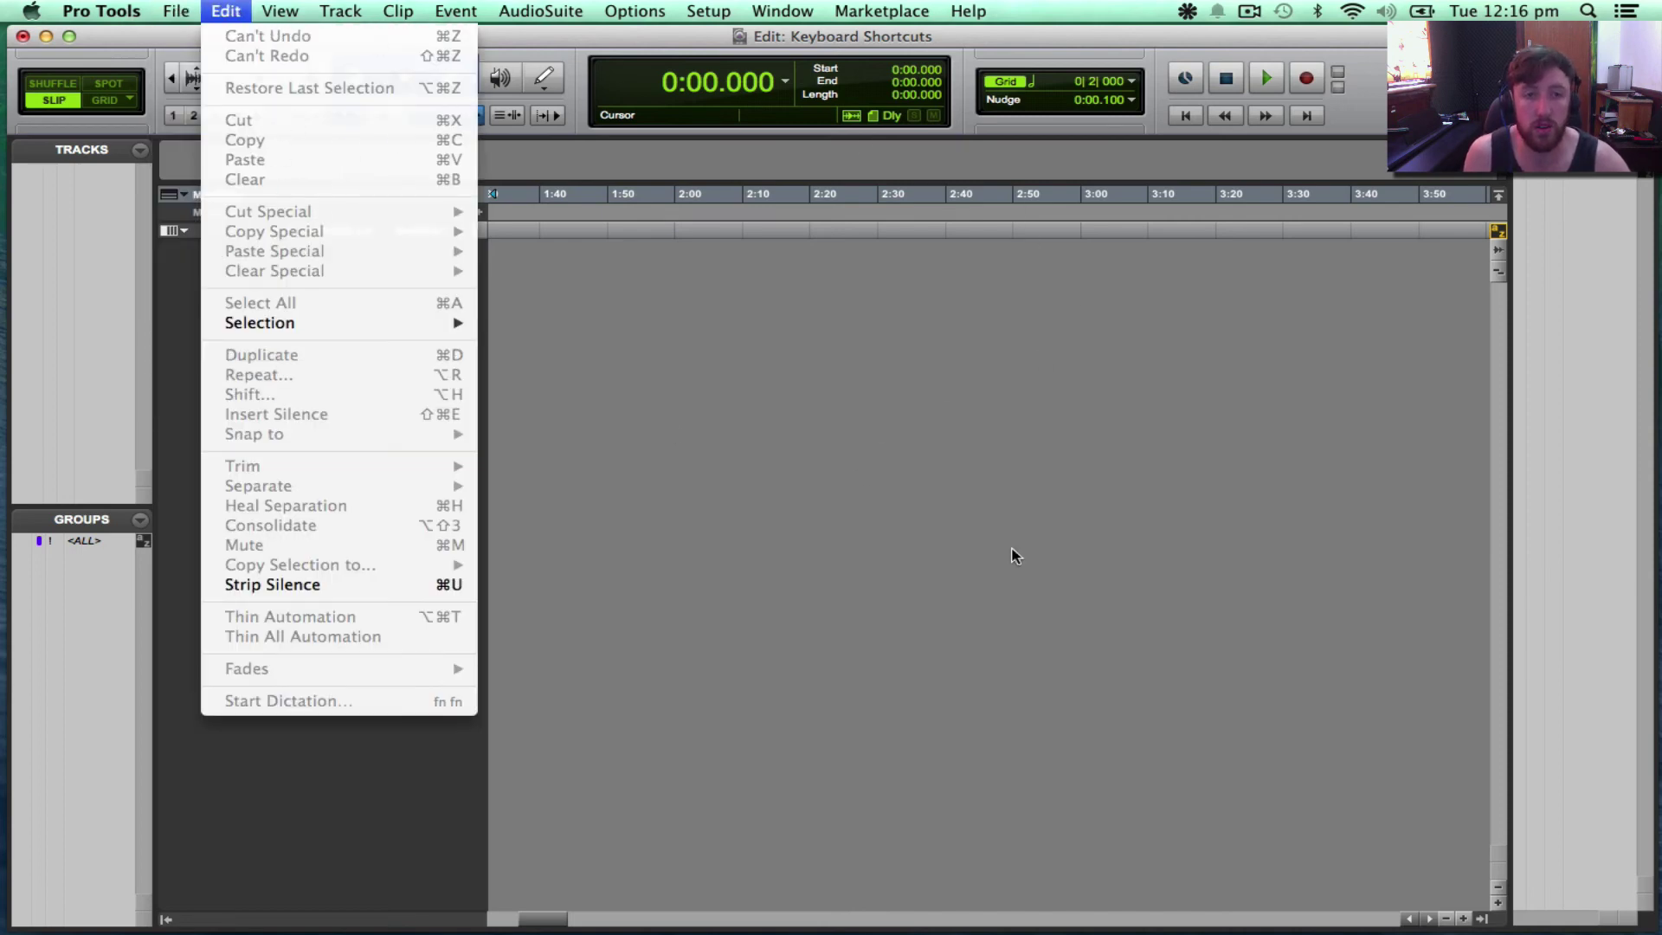
click(1028, 538)
click(495, 11)
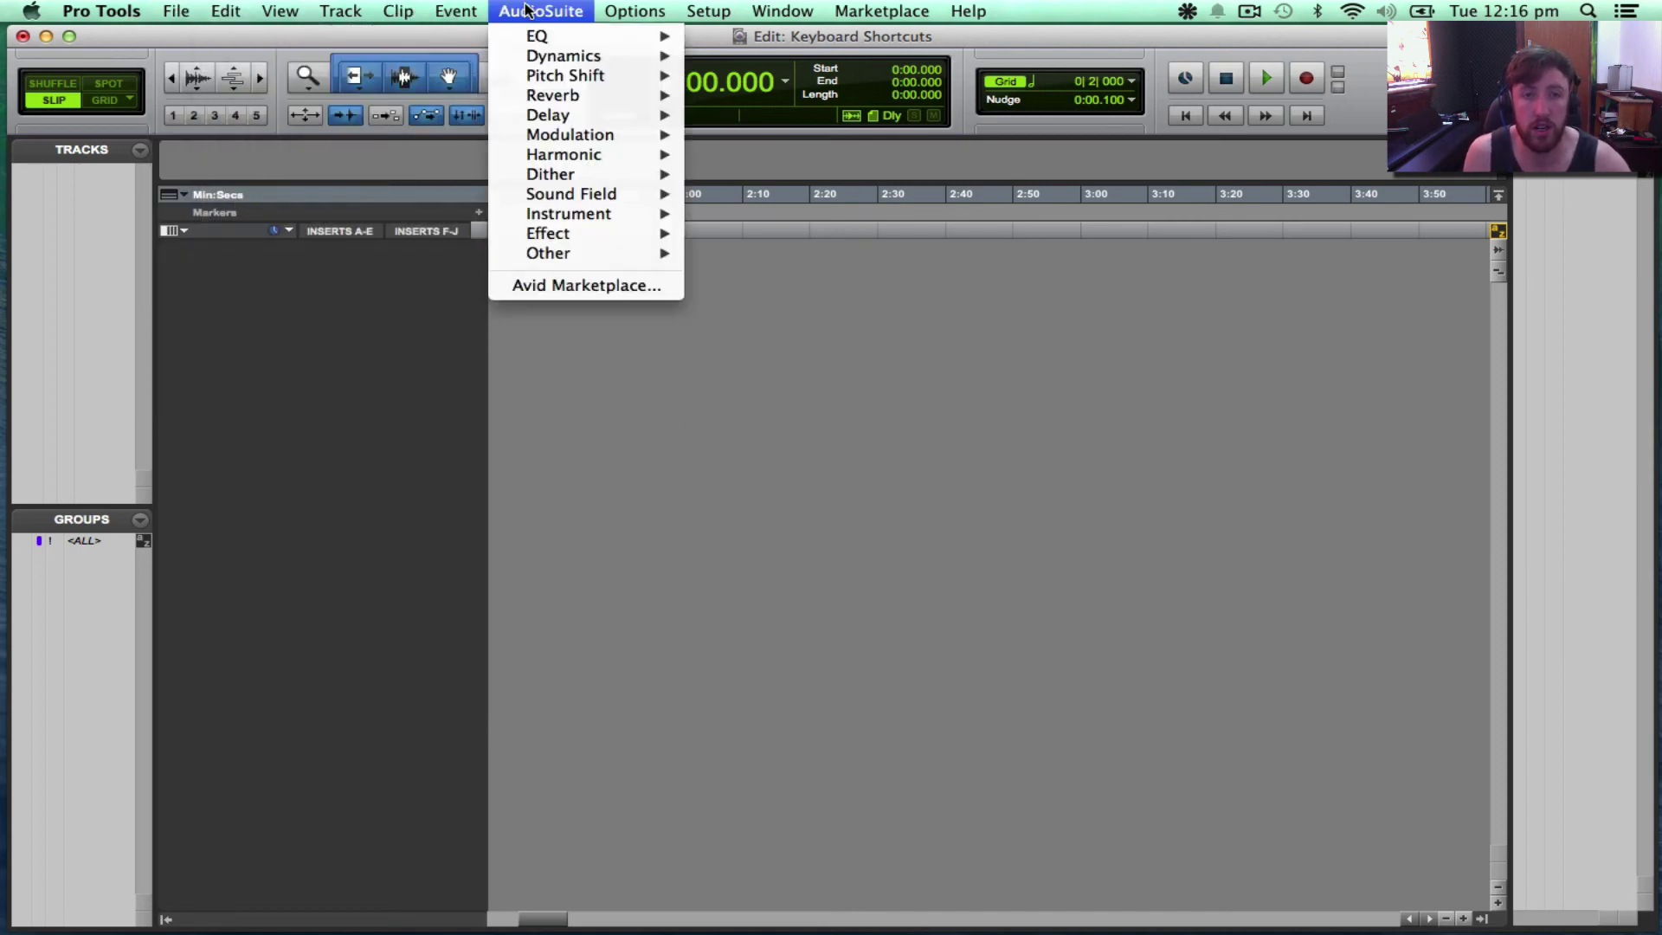
mouse_move(551, 61)
click(619, 399)
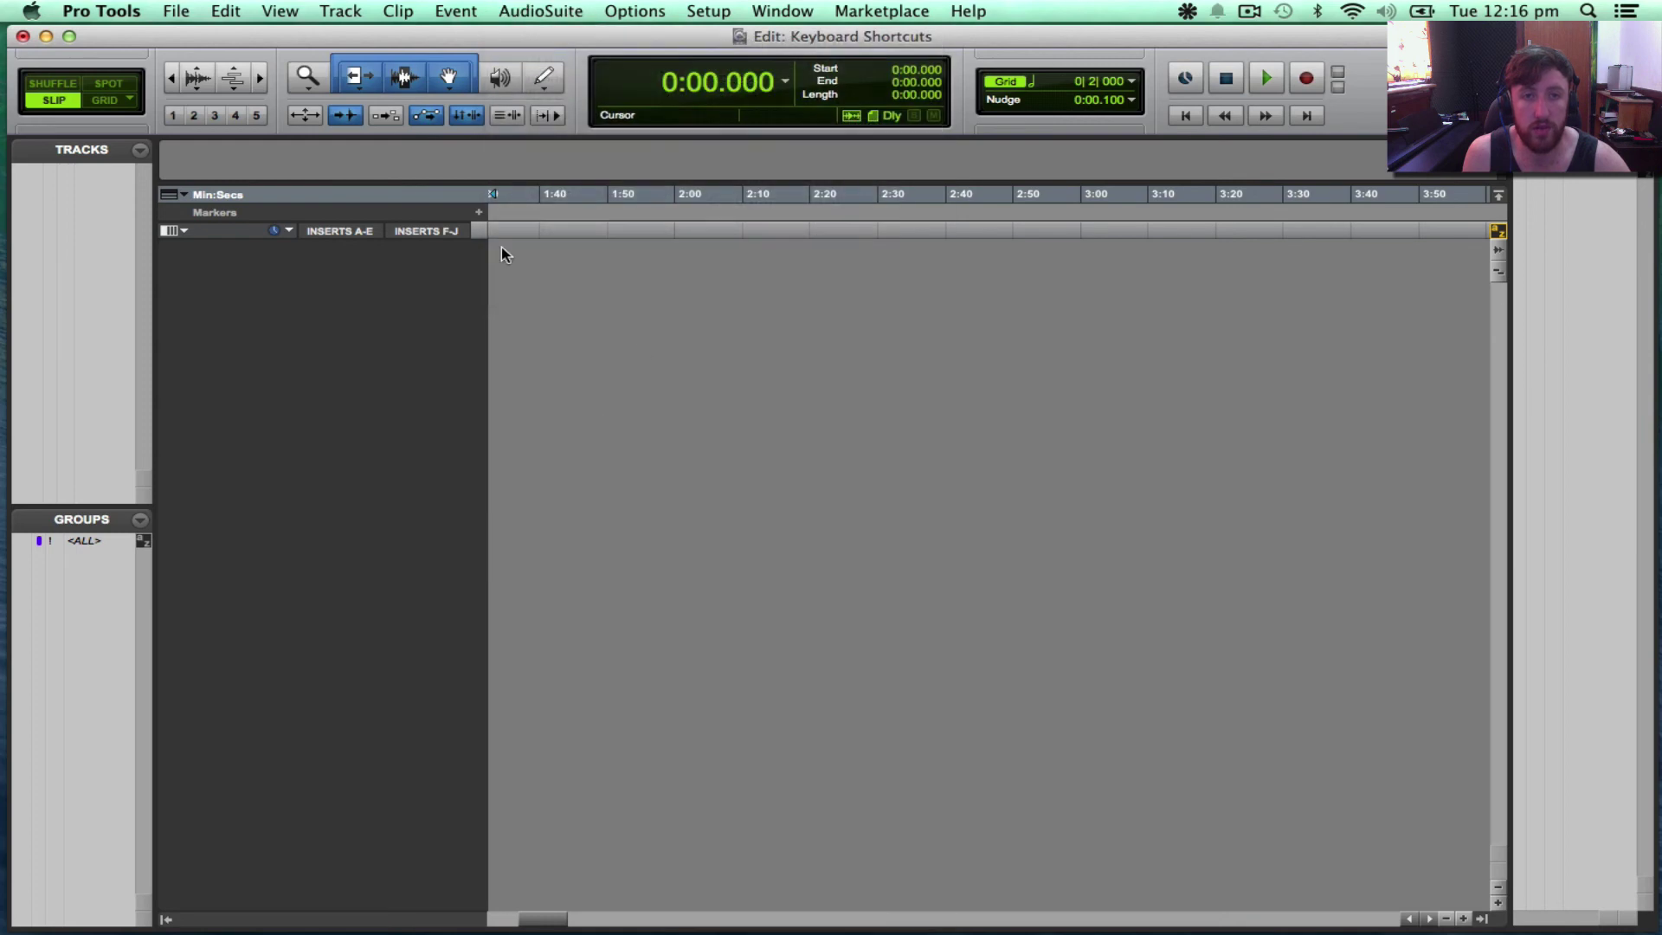
click(331, 11)
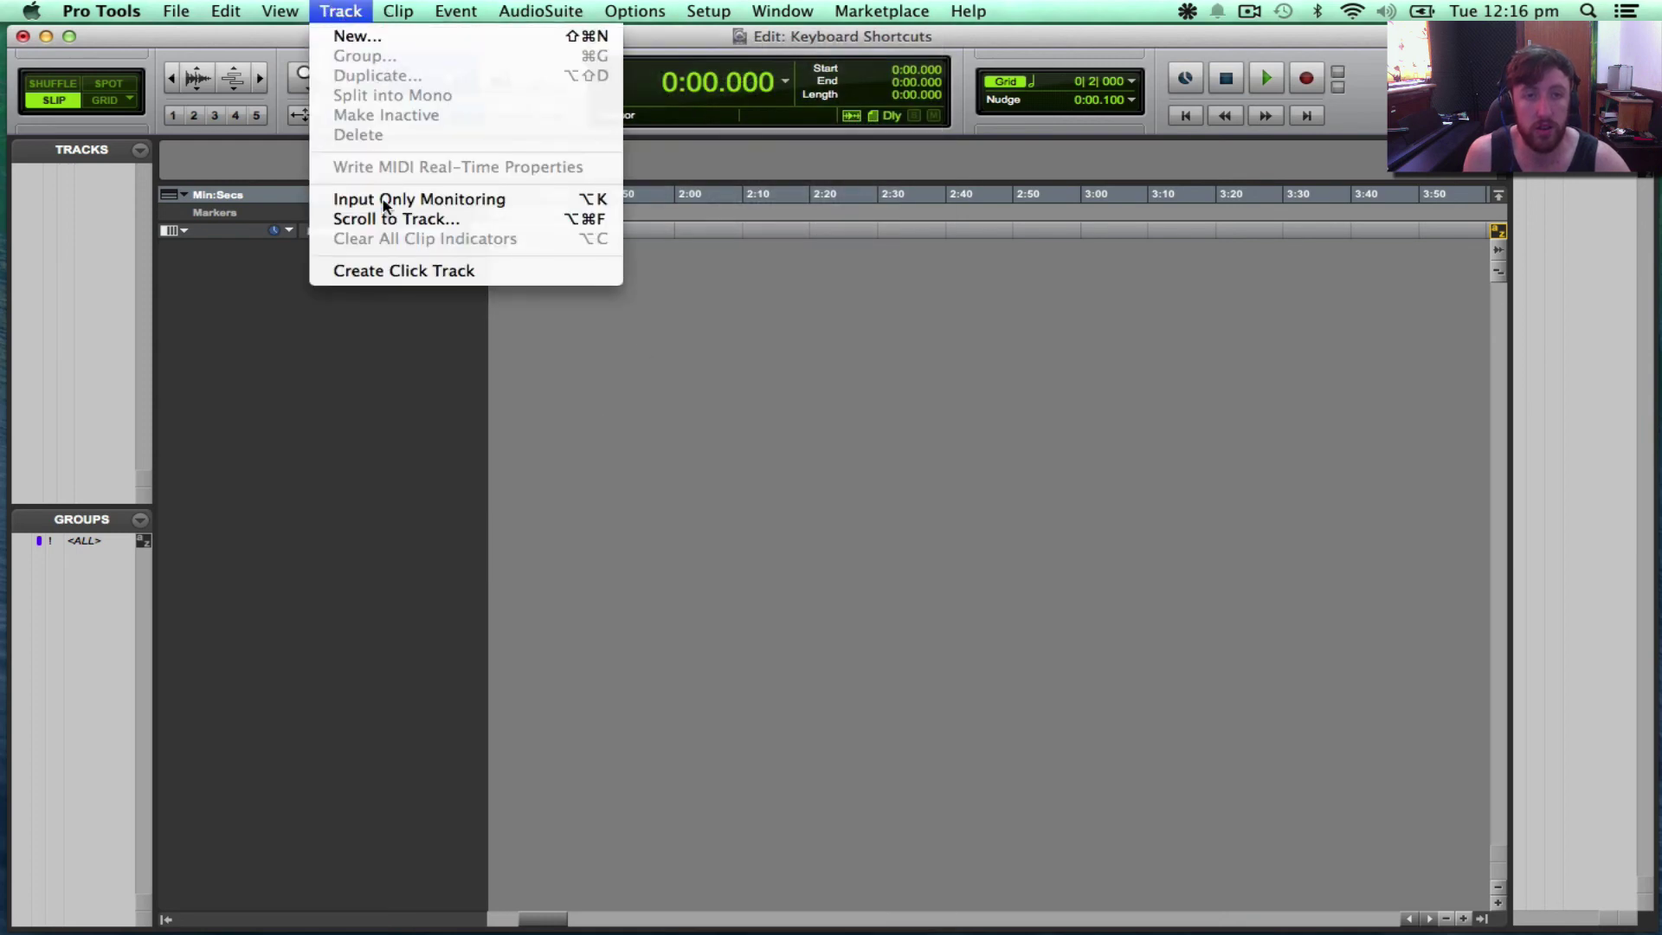
click(625, 424)
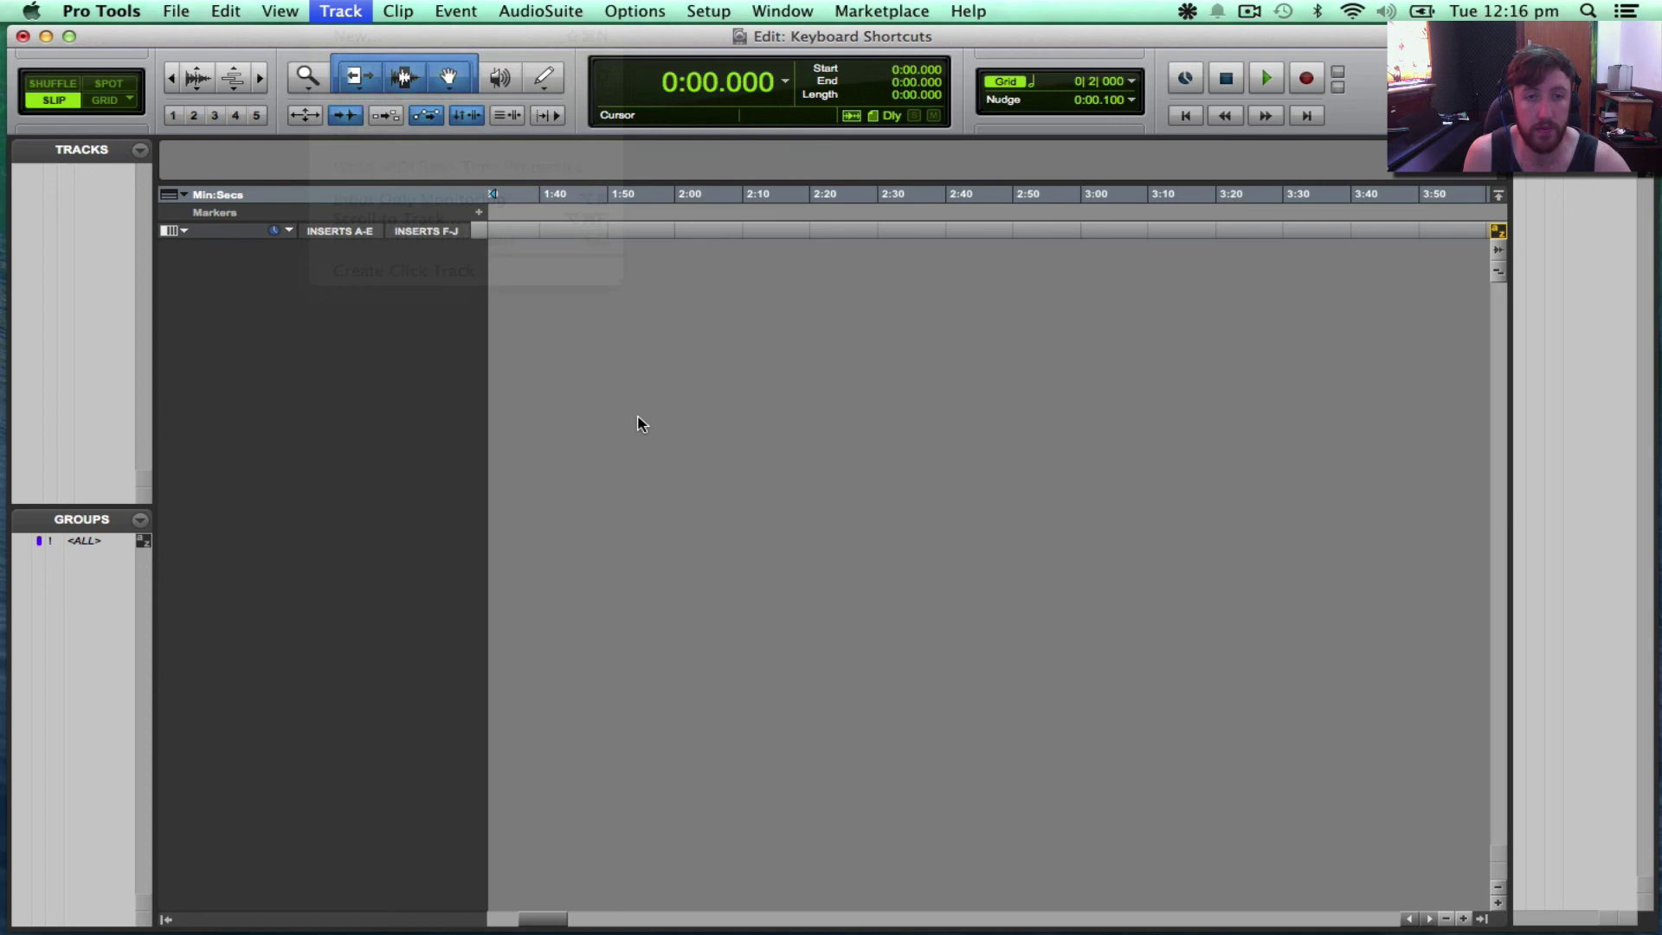